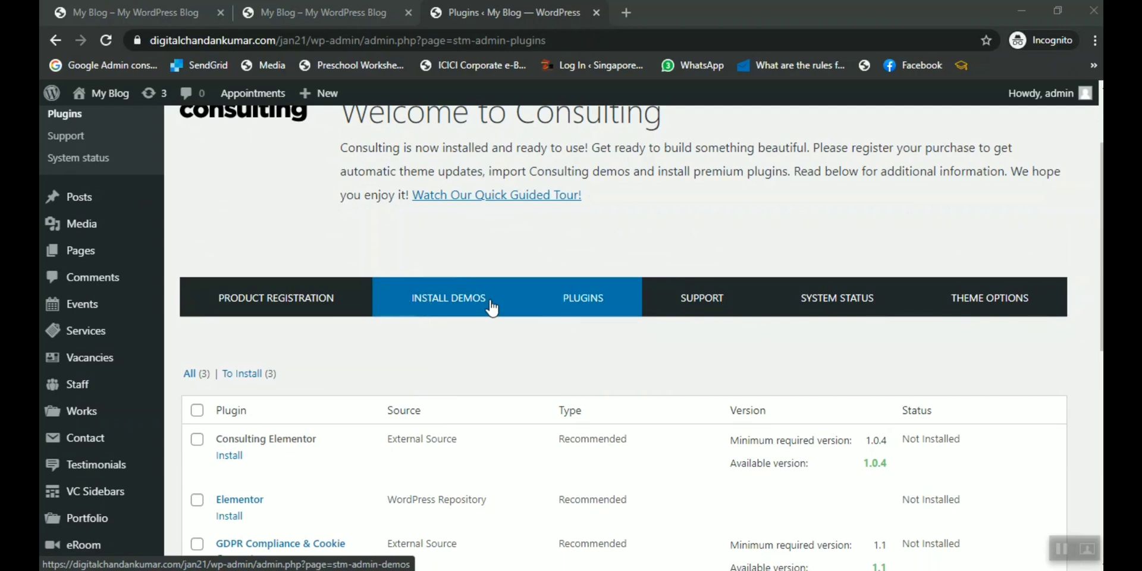
Bulk install the Consulting Elementor, Elementor and GDPR Compliance & Cookie Consent plugins
scroll(571, 312, down, 3)
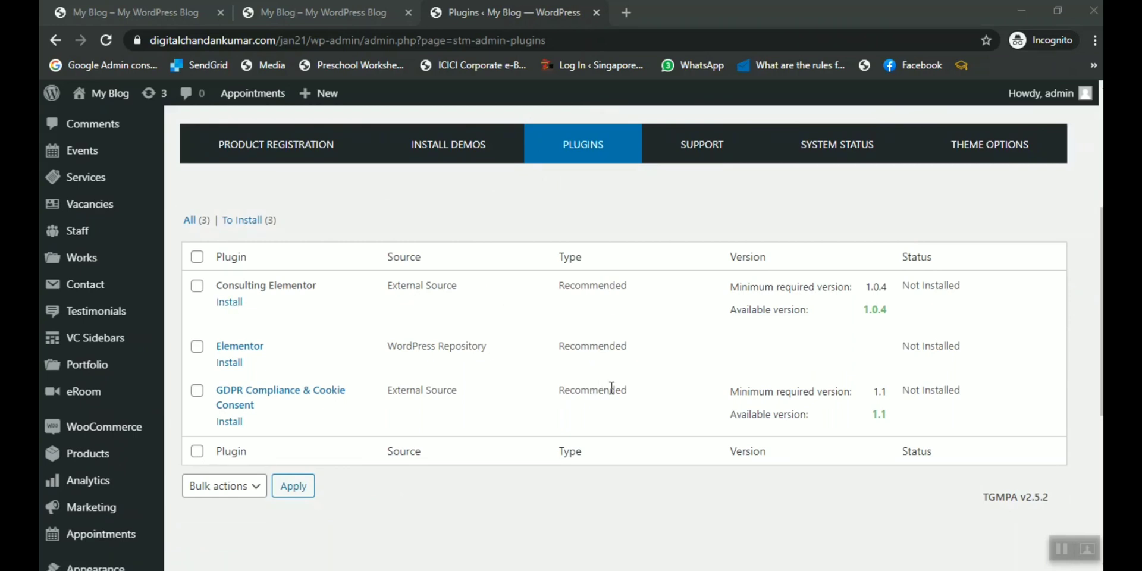
click(197, 257)
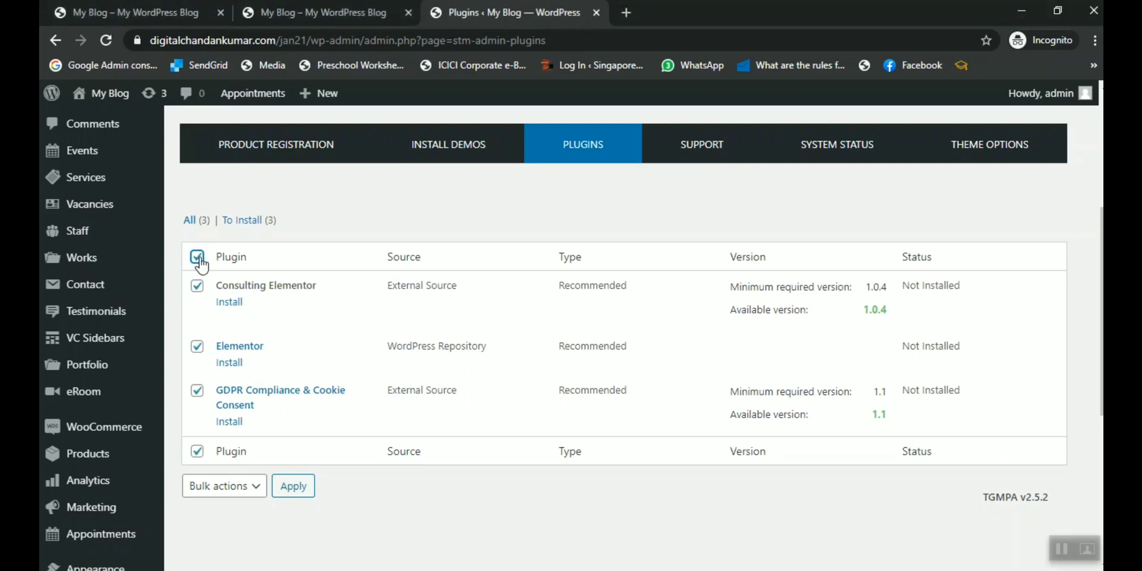
click(228, 485)
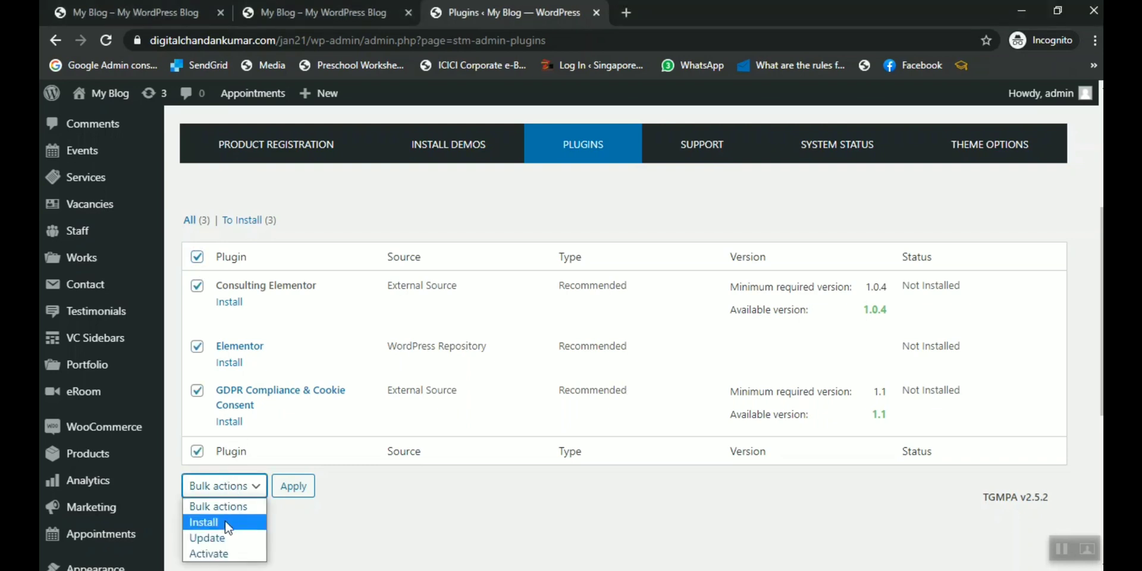
click(226, 522)
click(292, 496)
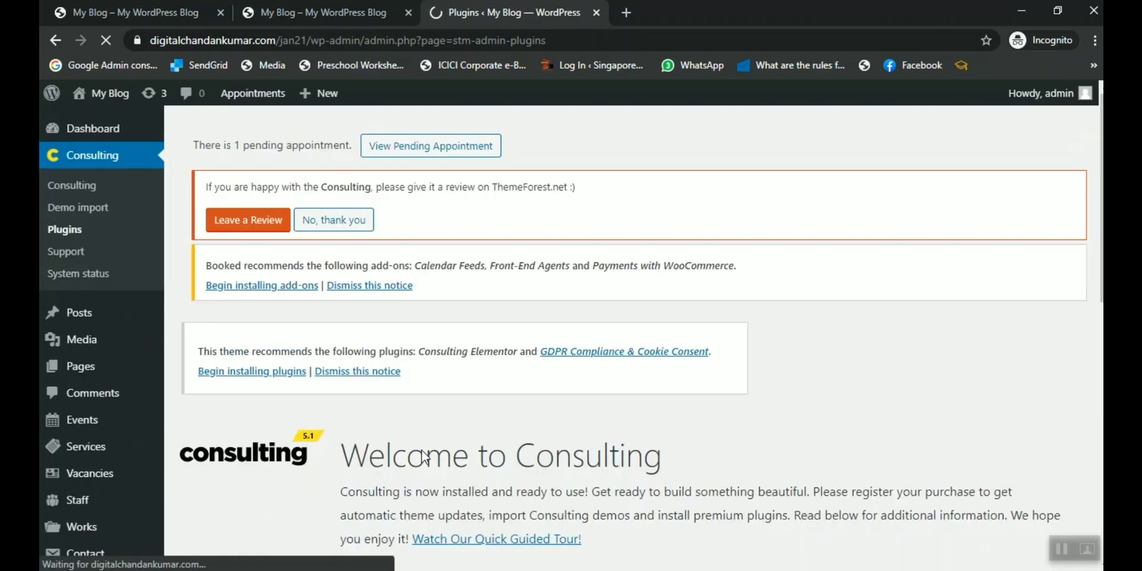
Bulk activate the Consulting Elementor, Elementor and GDPR Compliance & Cookie Consent plugins
scroll(424, 458, down, 1)
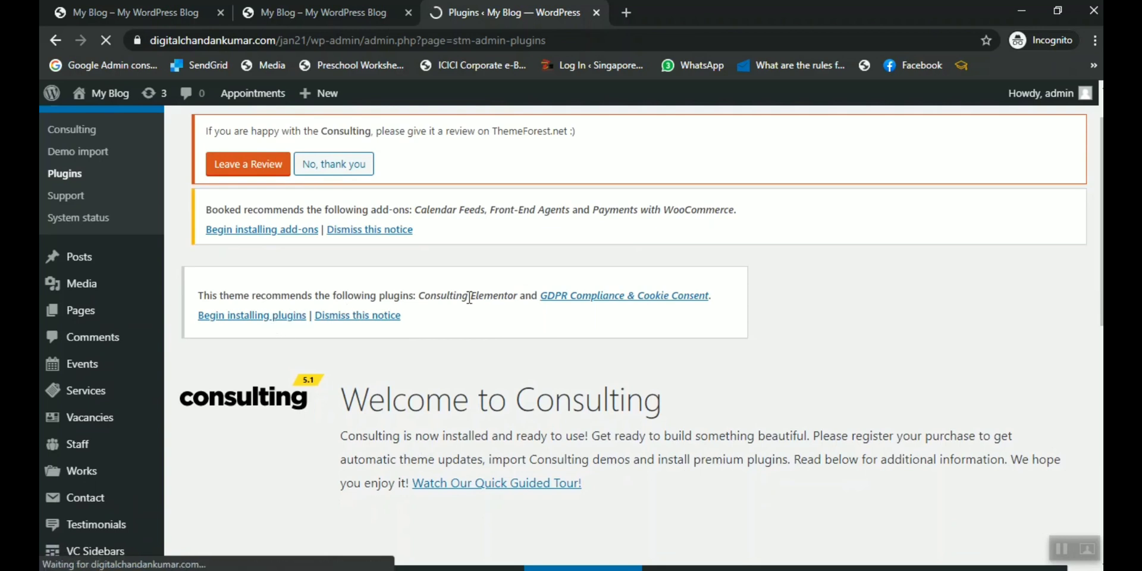
scroll(508, 330, down, 7)
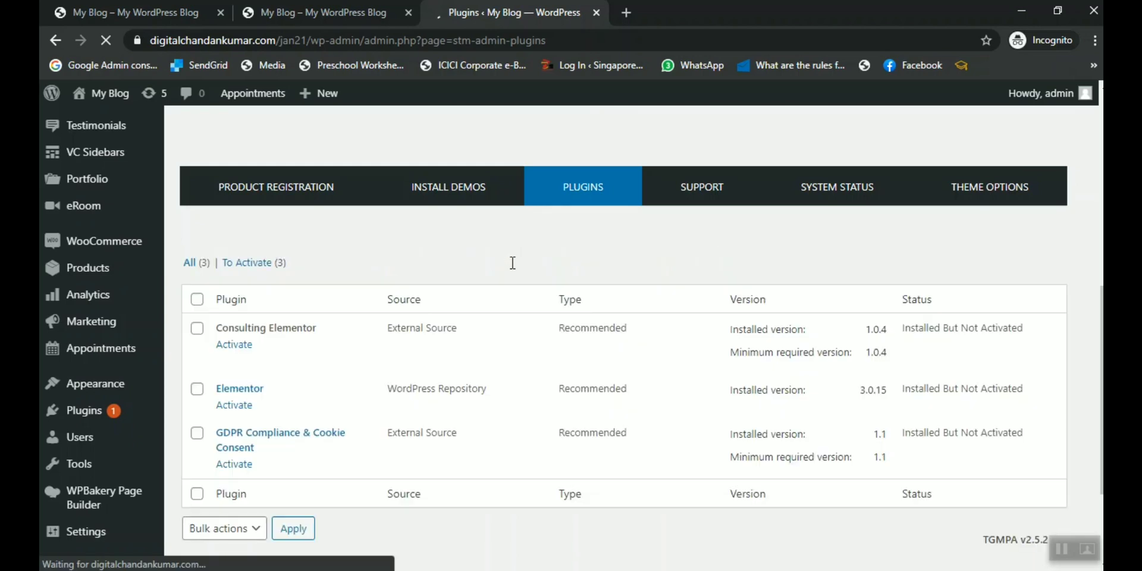
scroll(512, 263, down, 3)
scroll(519, 342, up, 1)
scroll(518, 342, up, 2)
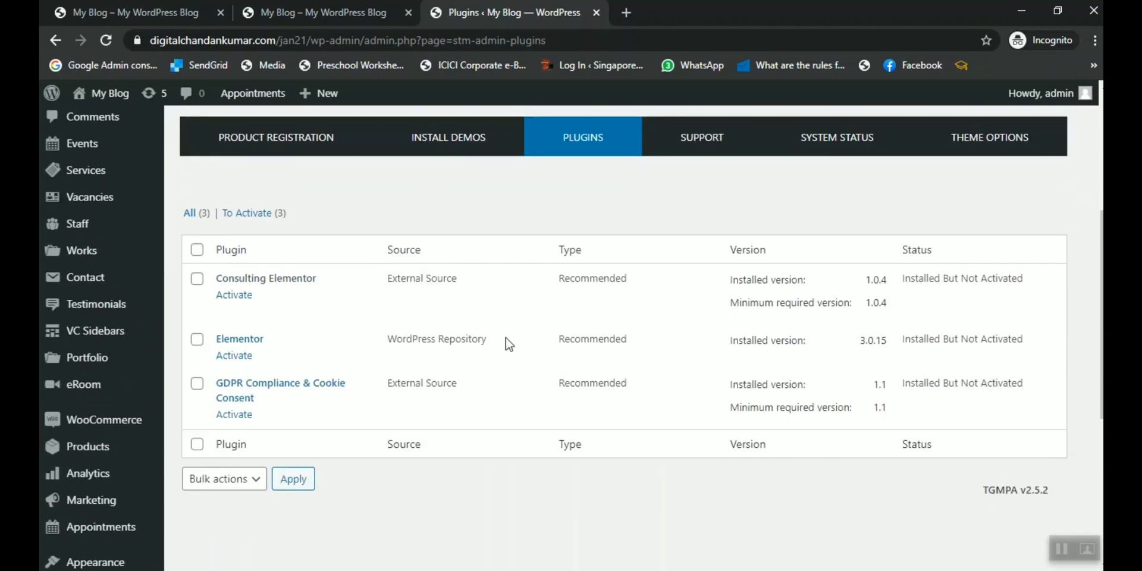
click(196, 249)
click(213, 481)
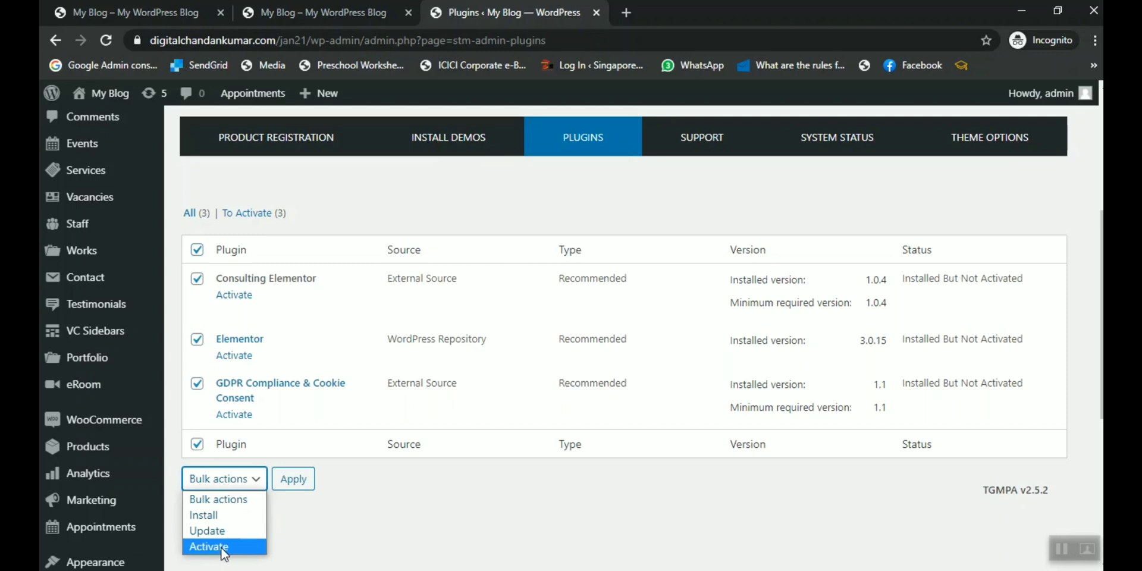
click(224, 551)
click(308, 486)
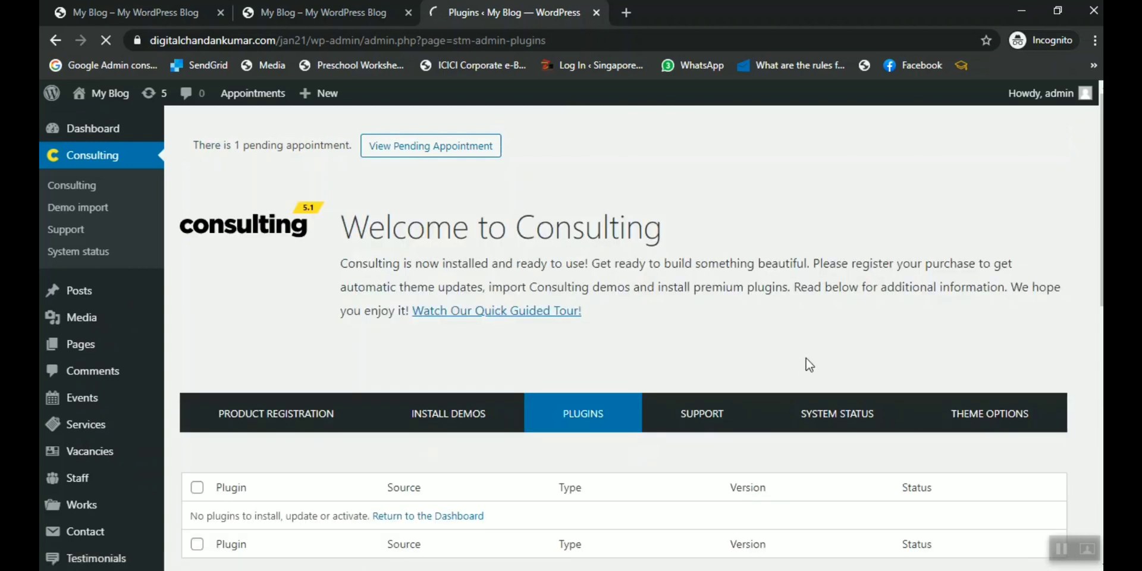
Check the remaining plugin list and open the Consulting theme's demo import page
scroll(810, 365, down, 1)
scroll(807, 360, down, 2)
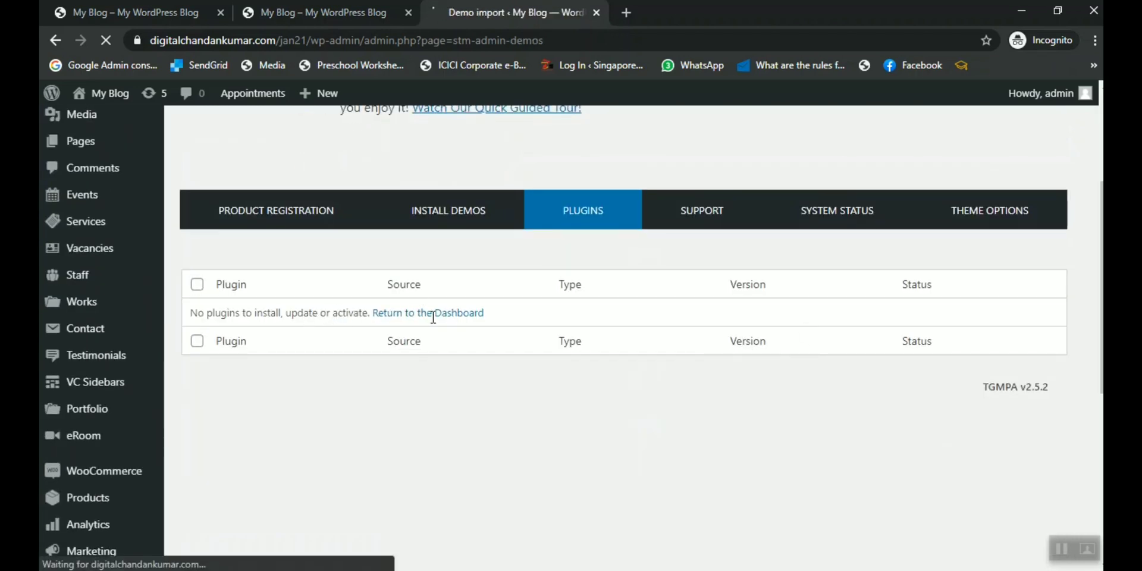
scroll(745, 262, down, 6)
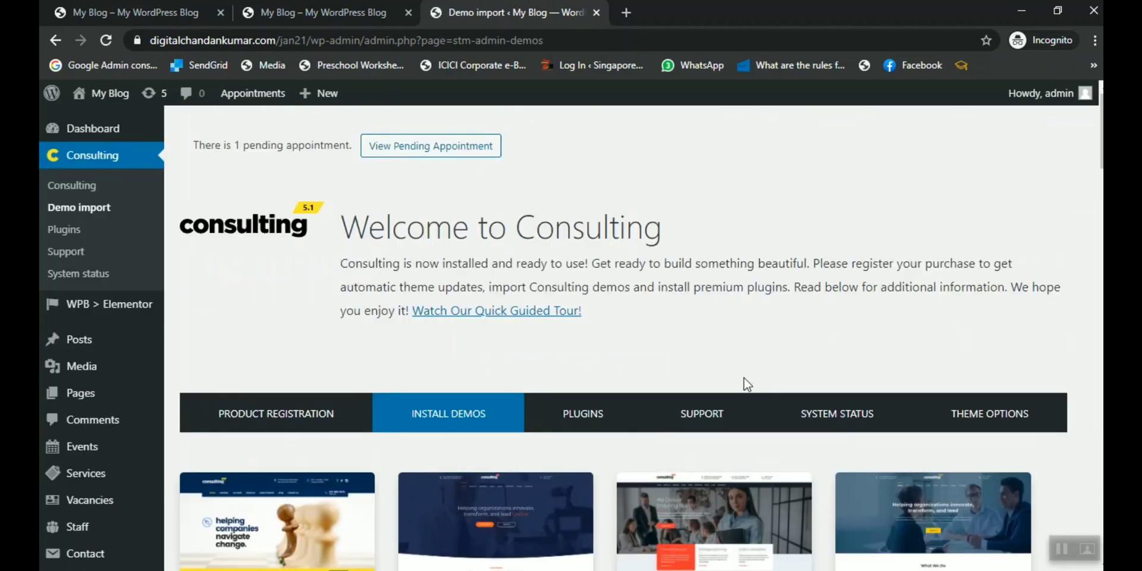
Open the Consulting theme's support page and review the ticket, documentation, video and forum resources
click(698, 411)
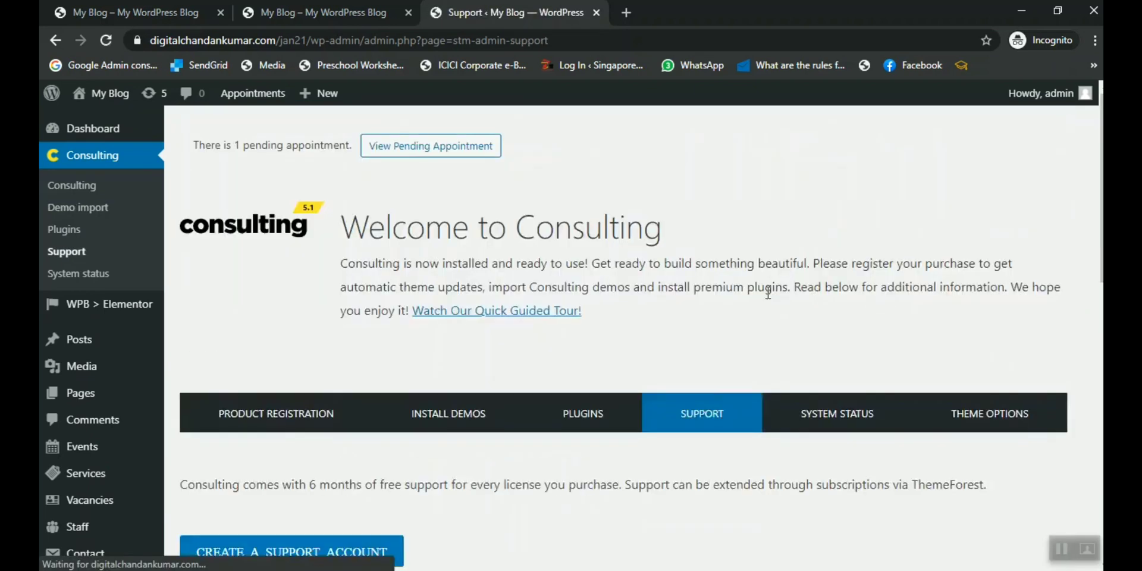
scroll(768, 292, down, 4)
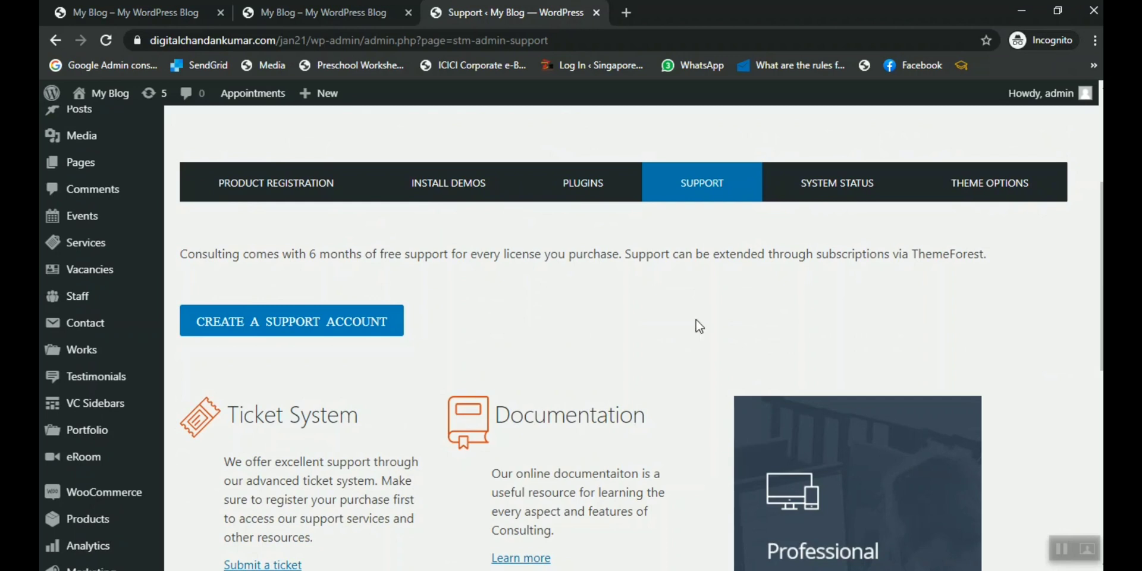
scroll(686, 359, down, 4)
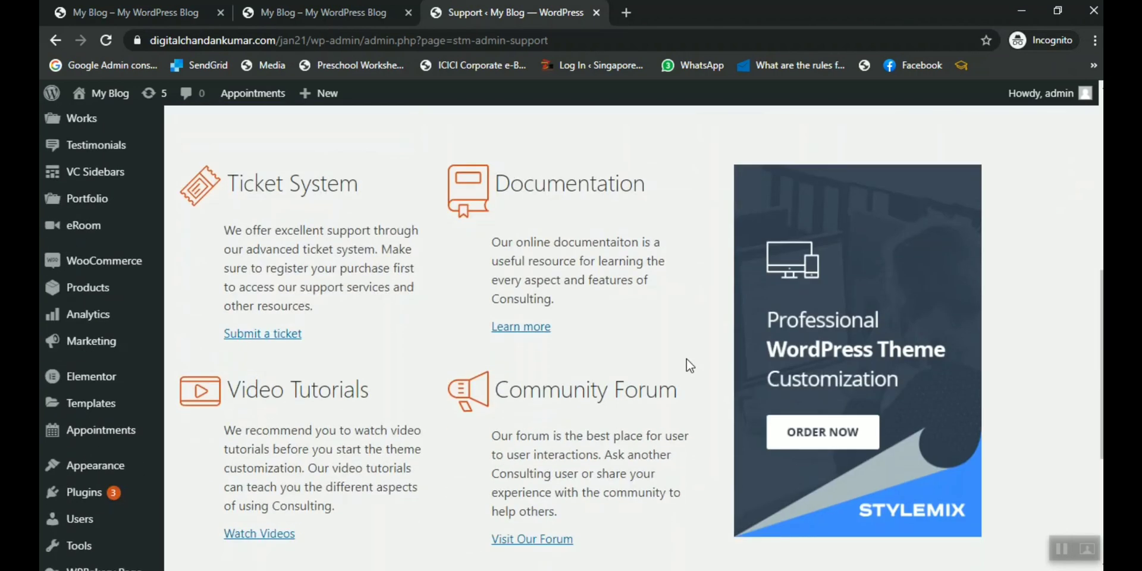
scroll(686, 358, down, 4)
scroll(686, 358, up, 12)
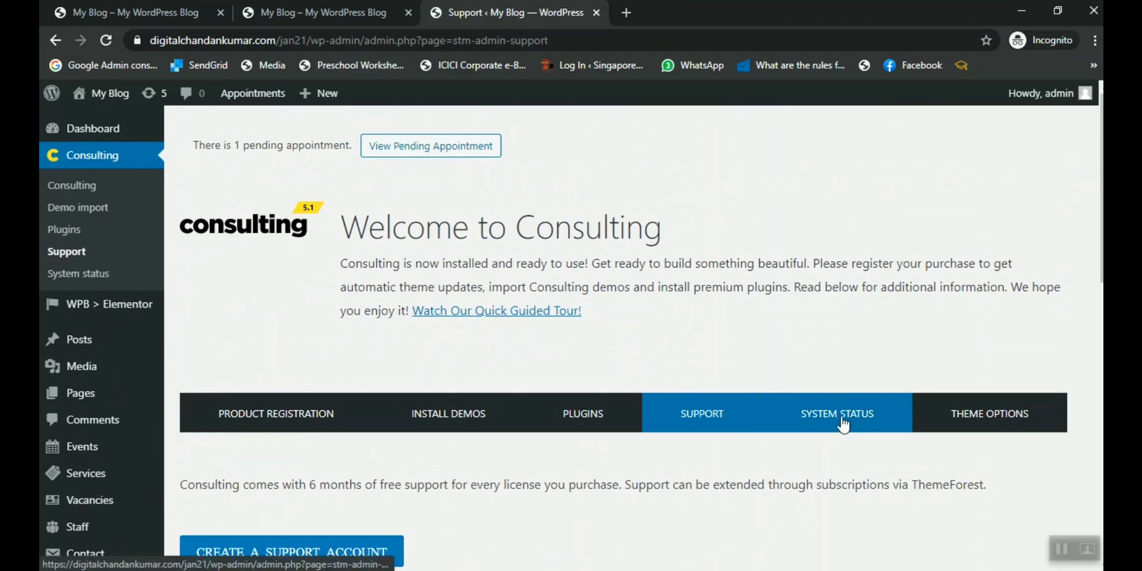
Open the Consulting theme's system status page and examine the WordPress environment, server environment and active plugins
click(844, 424)
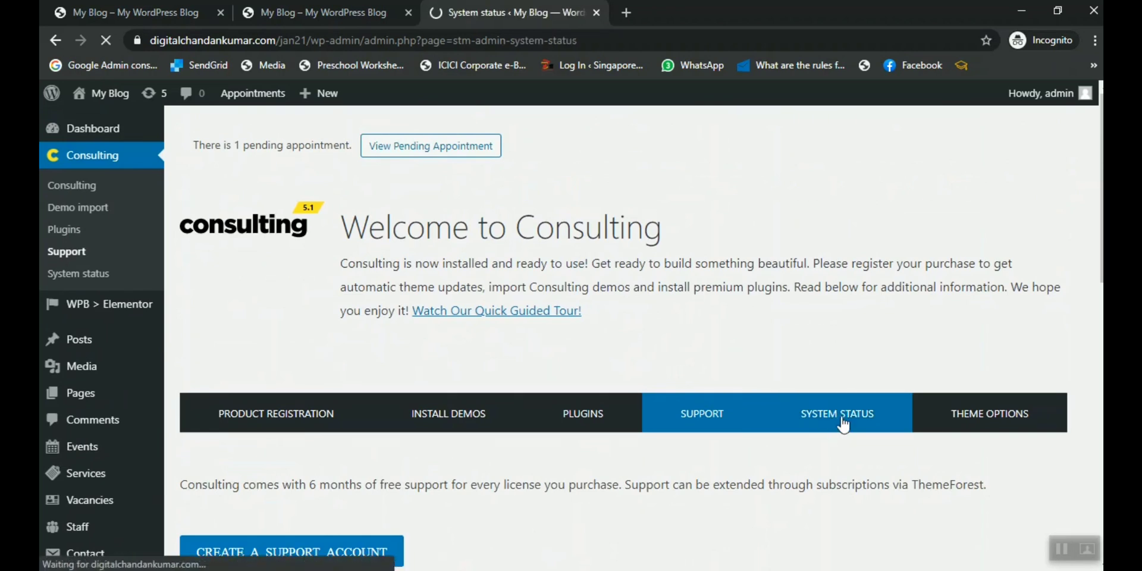
scroll(844, 425, down, 3)
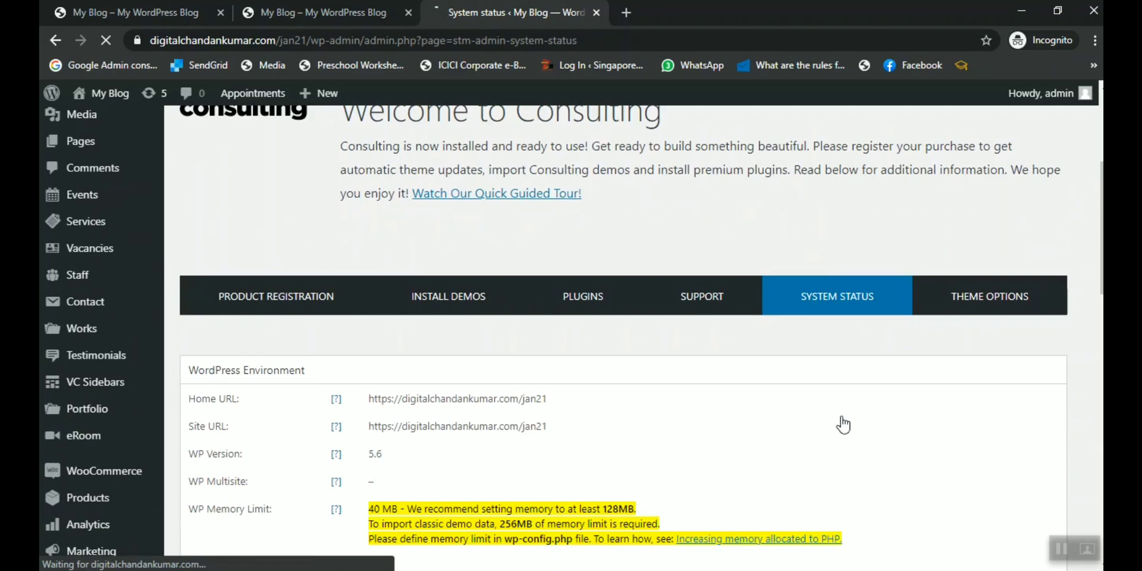
scroll(843, 424, down, 5)
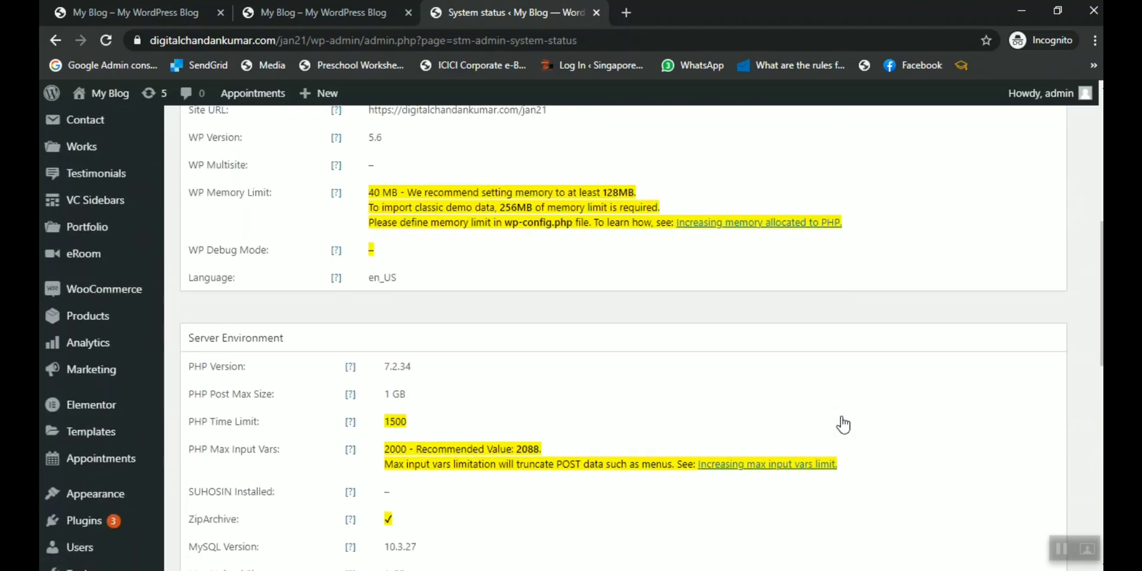
scroll(844, 425, up, 2)
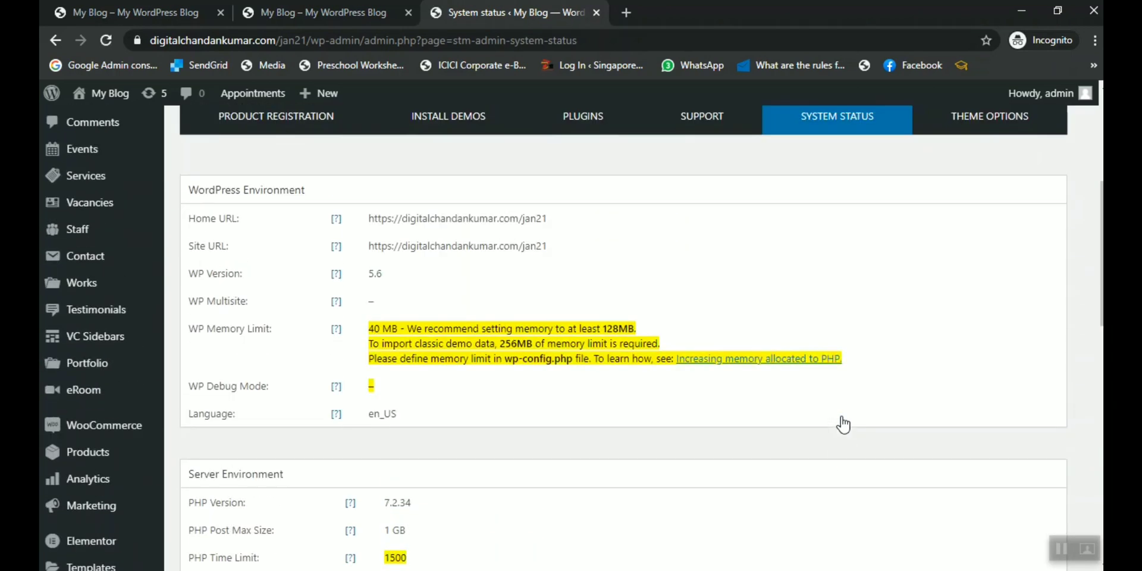
scroll(843, 424, down, 15)
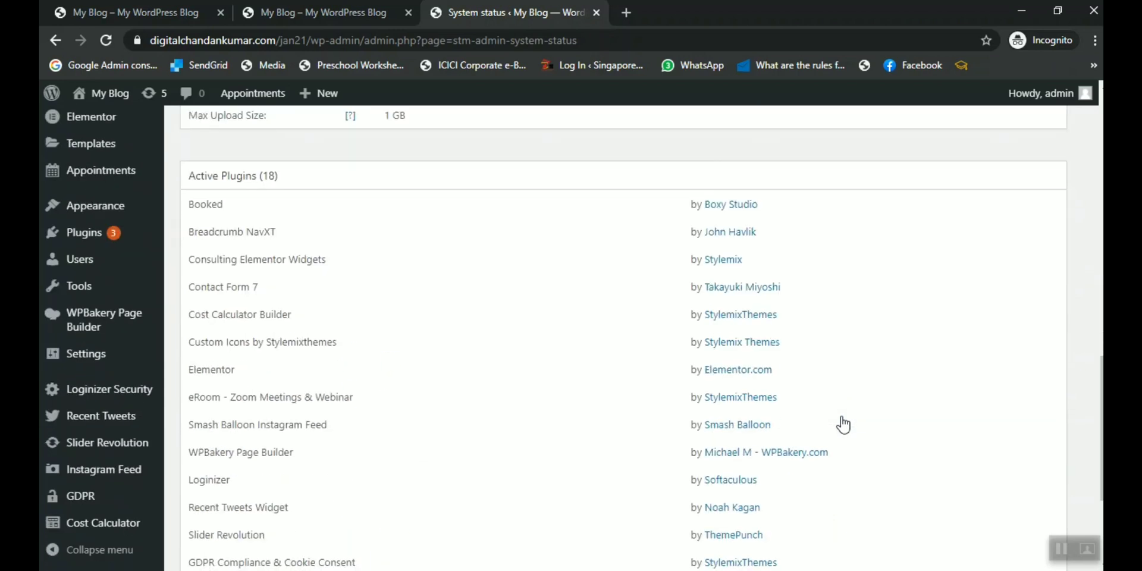
scroll(844, 425, up, 15)
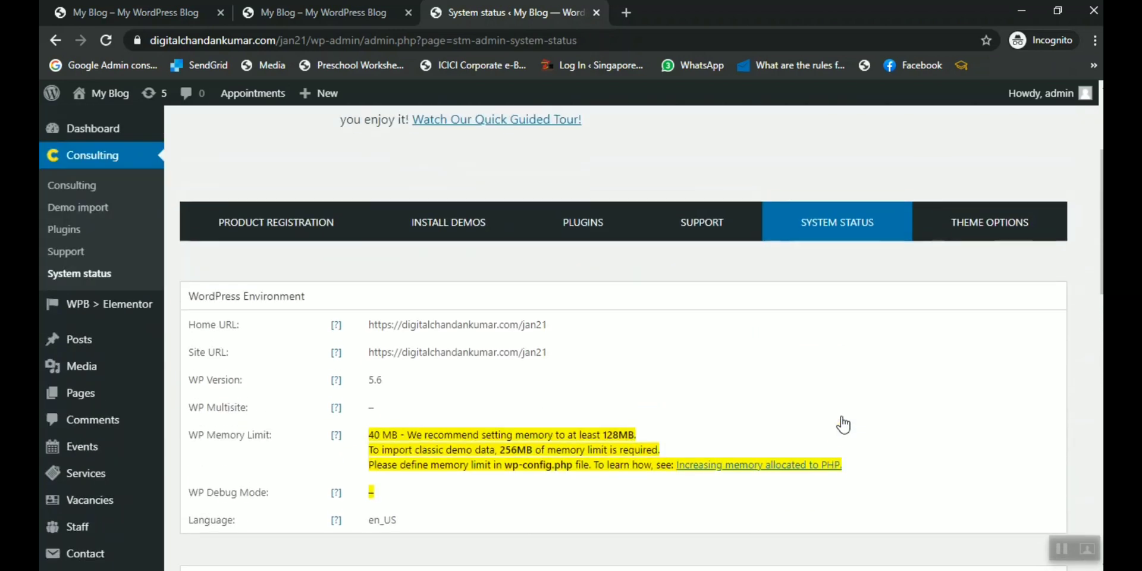
Open the theme options and go to the Logo & Title settings within Site Settings
click(993, 243)
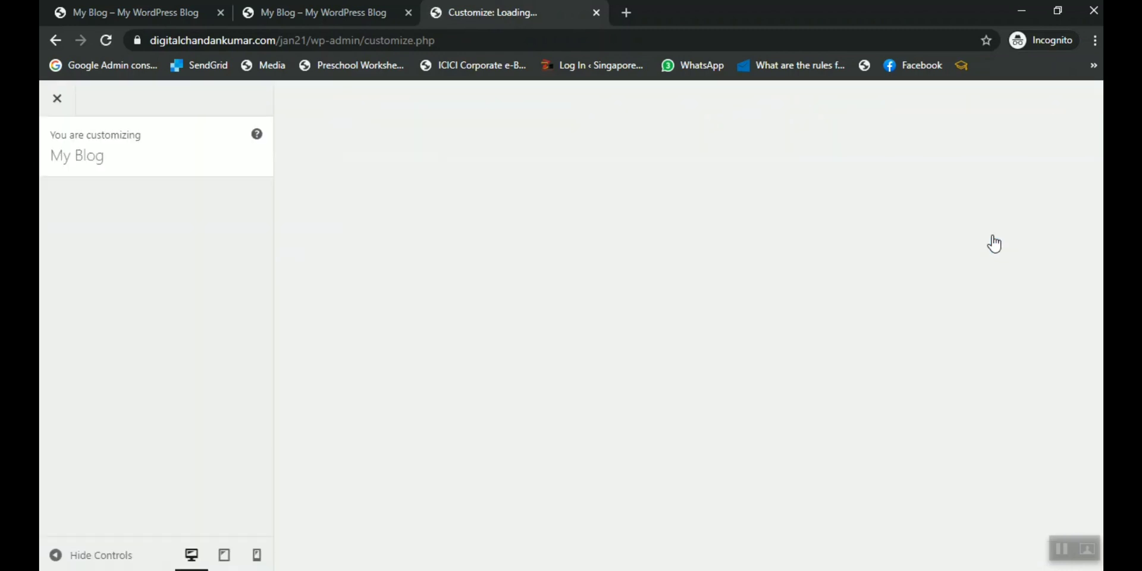
key(ctrl+shift+Tab)
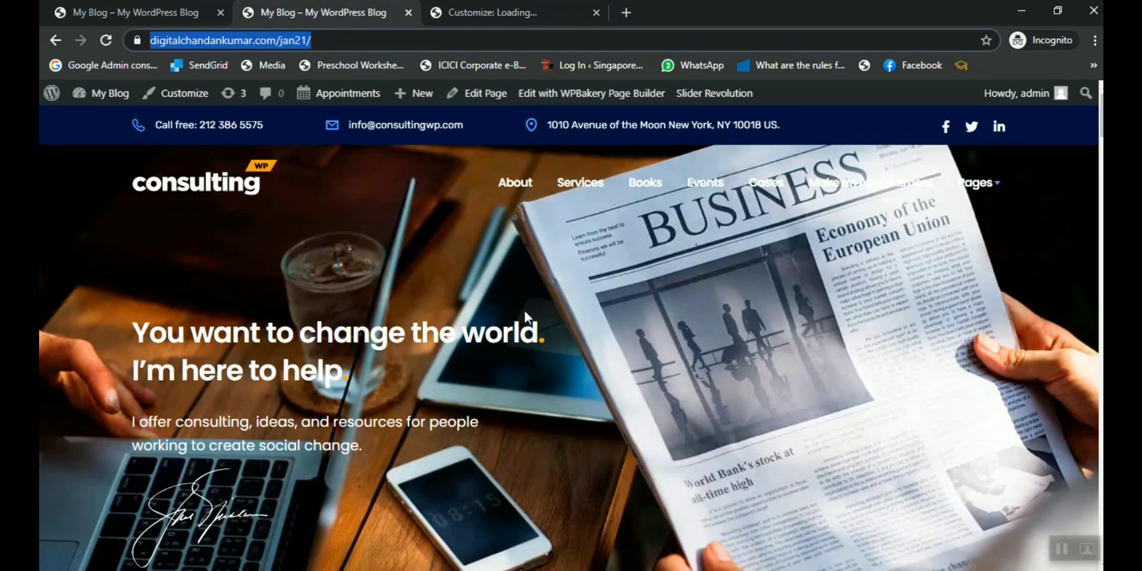
key(ctrl+Tab)
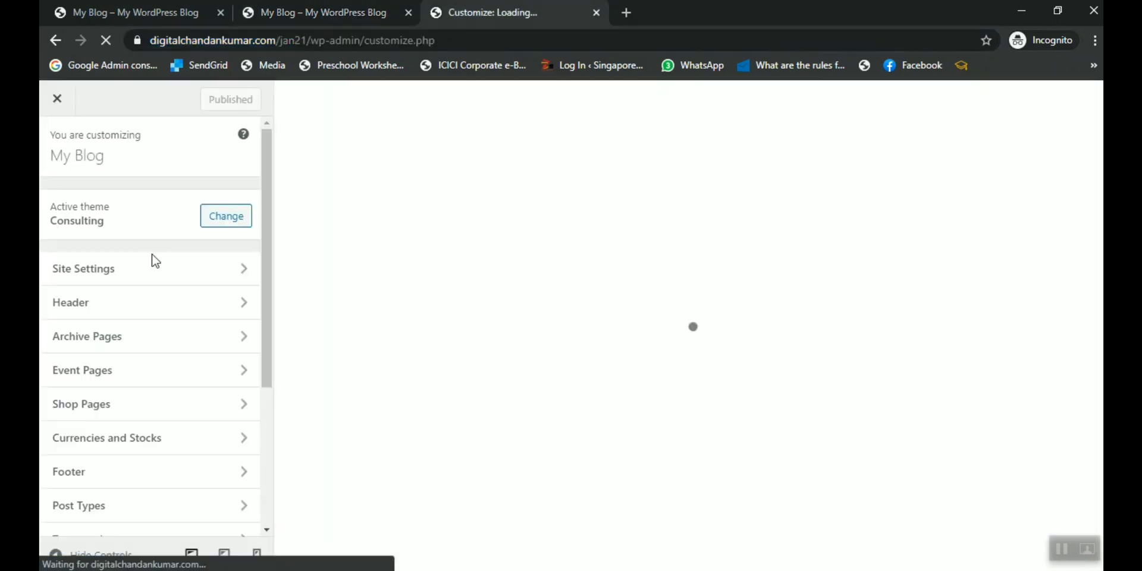
click(126, 270)
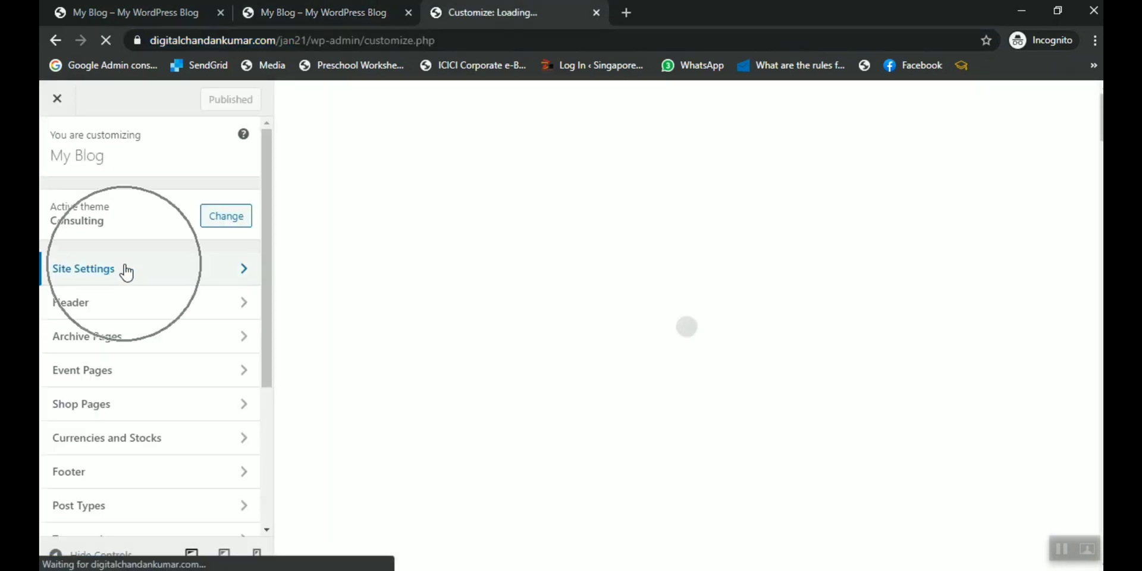
click(237, 272)
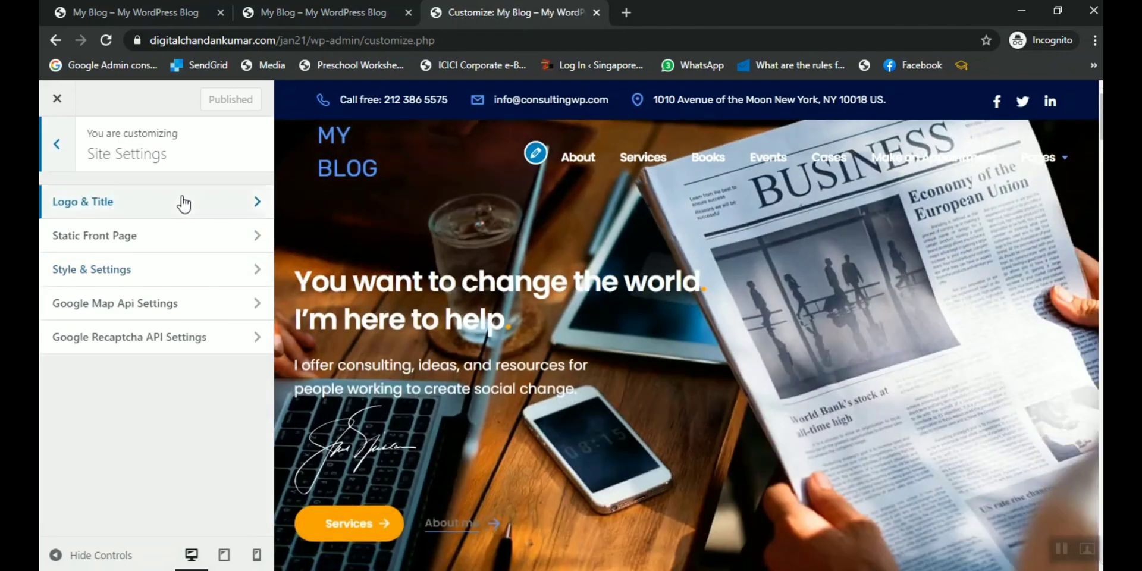
click(265, 205)
click(152, 220)
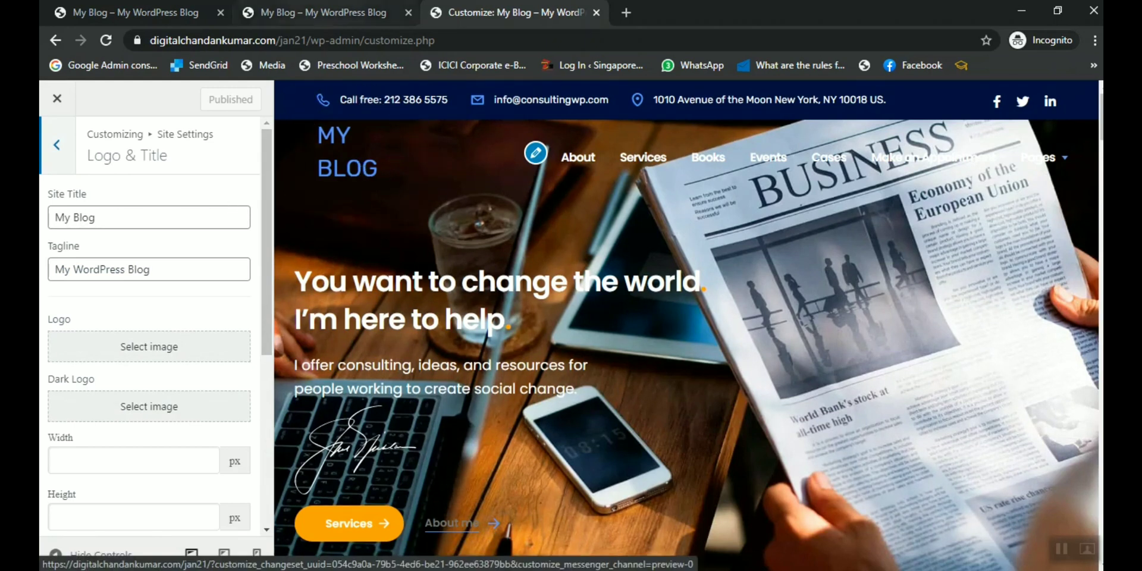
Check the logo on the live site, and replace the site title with the site owner's brand name
key(ctrl+shift+Tab)
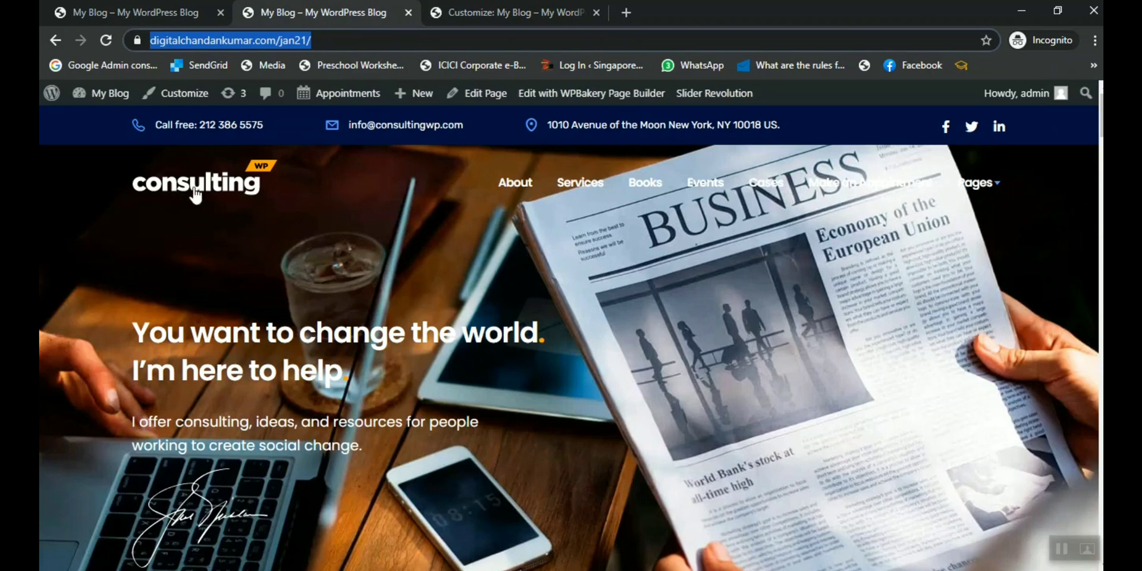
key(ctrl+Tab)
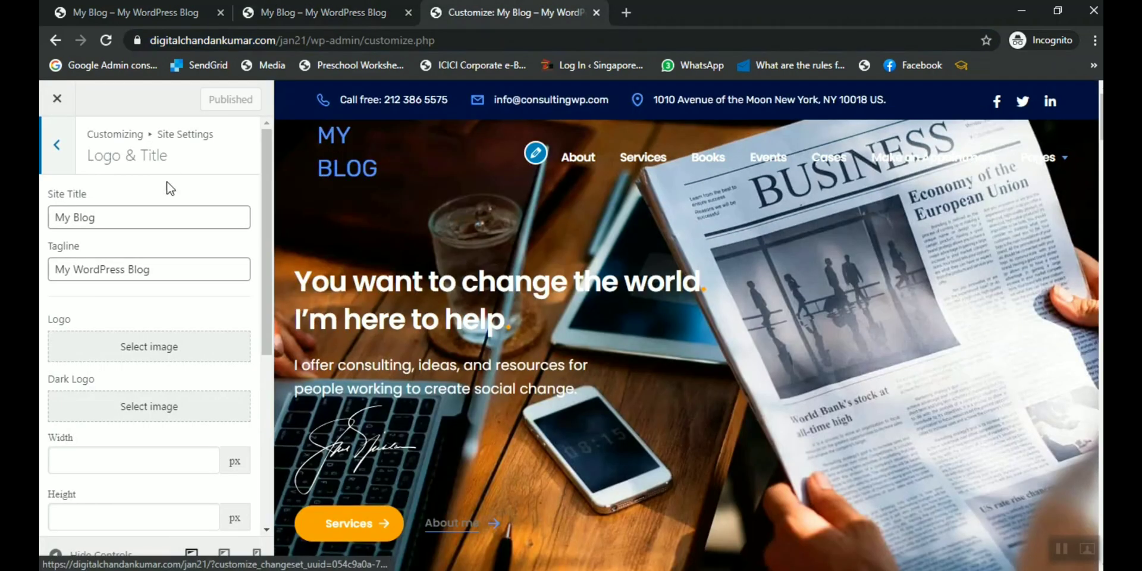
click(70, 215)
key(ctrl+a)
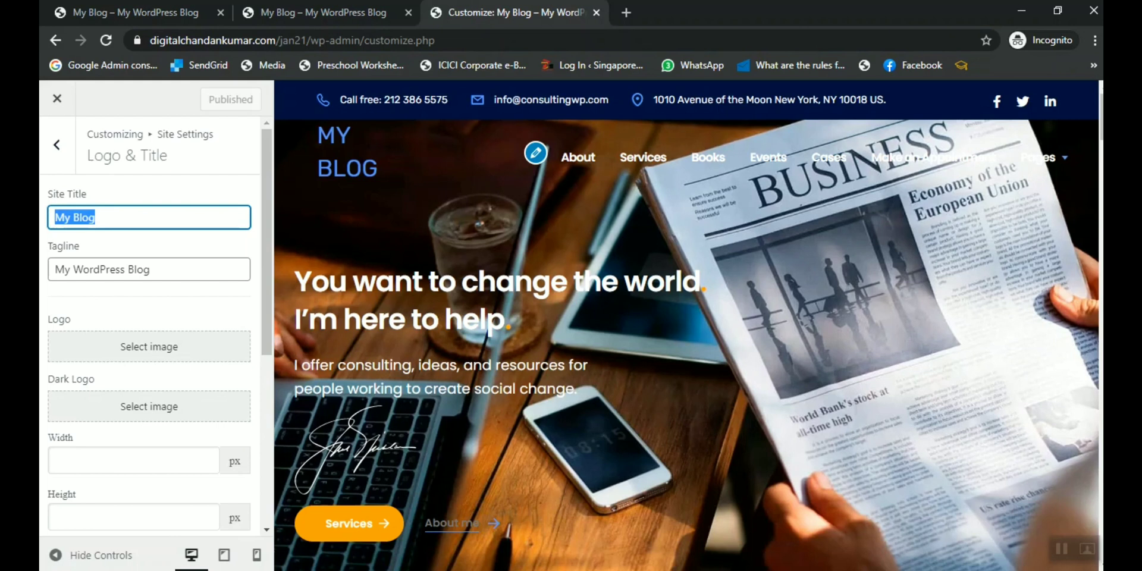
key(BackSpace)
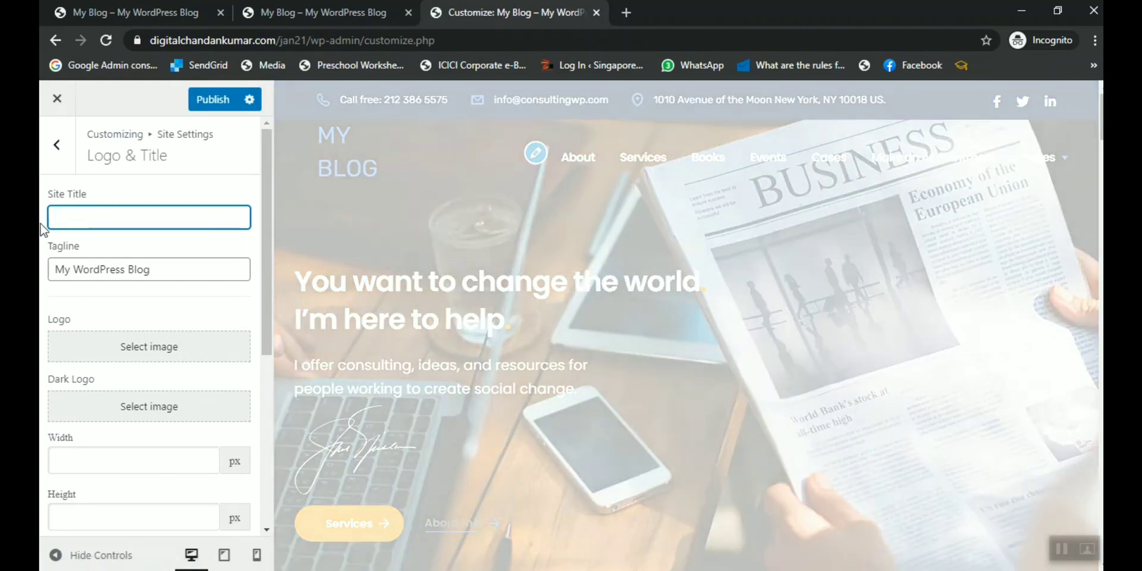
click(179, 265)
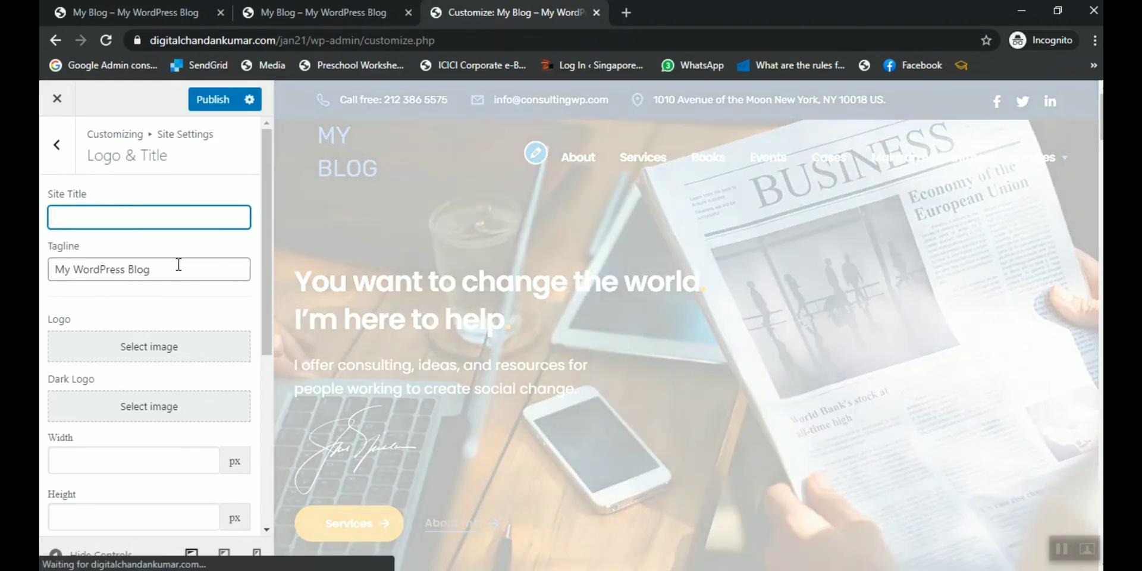
key(ctrl+a)
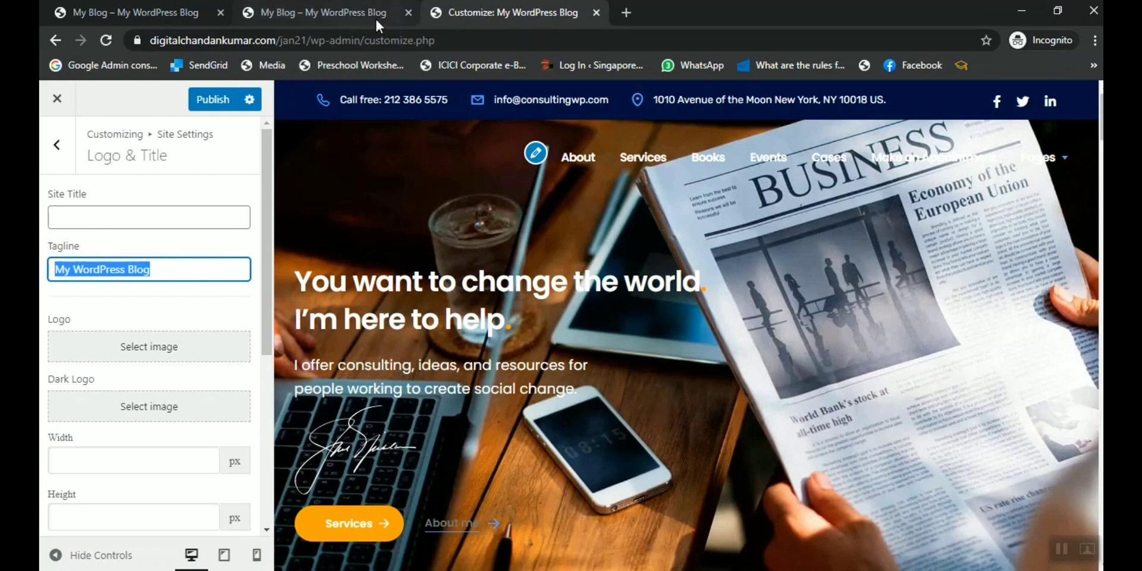
click(89, 217)
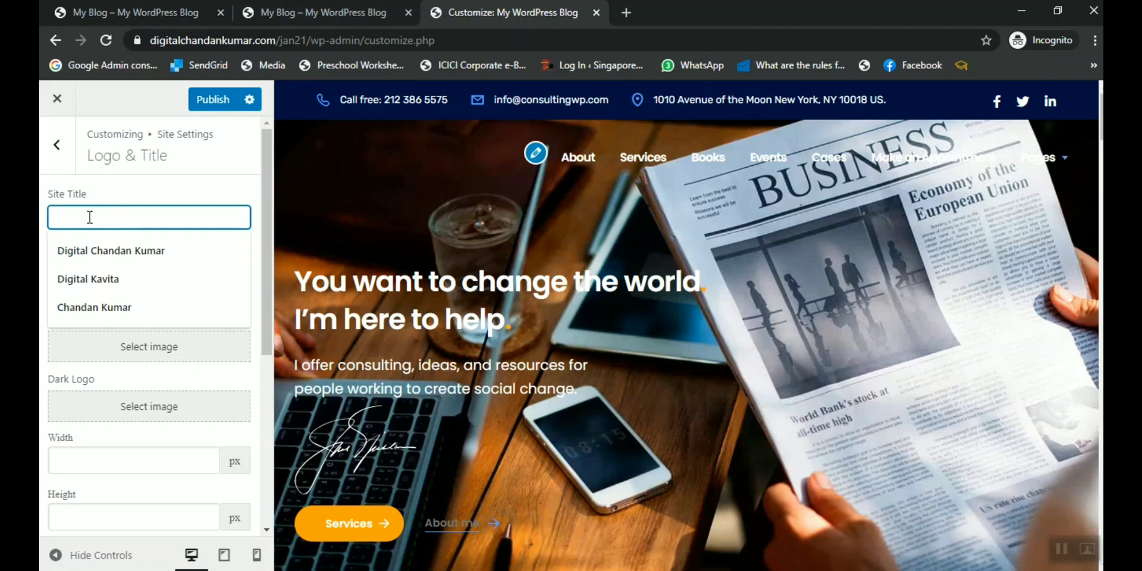
text(Digital Chandan Kumar)
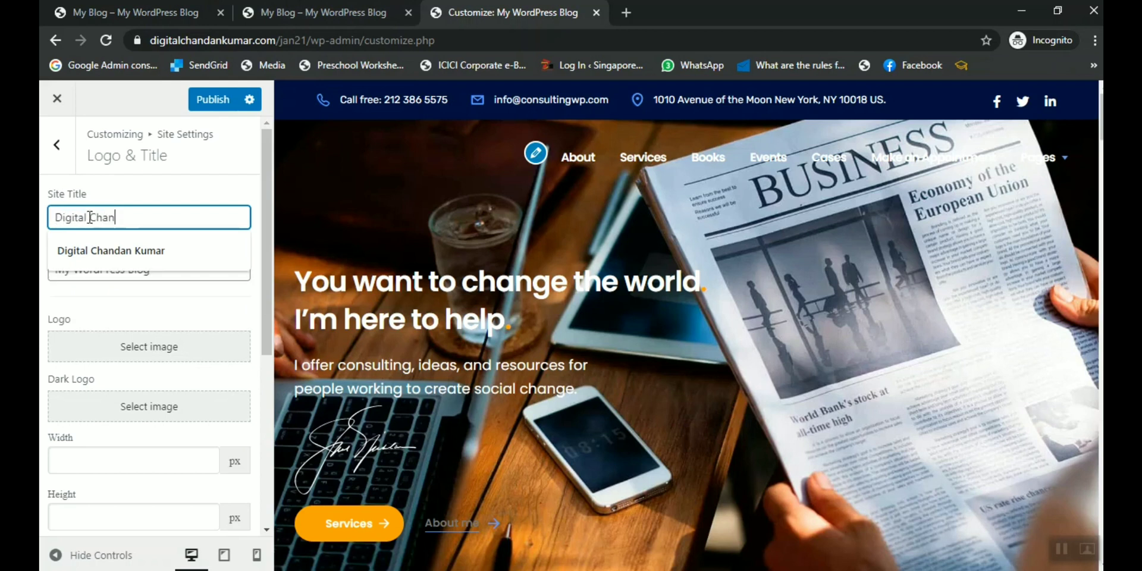
Set the tagline to "Everything About Entrepreneurship" and publish the title changes, checking them on the live site
key(Tab)
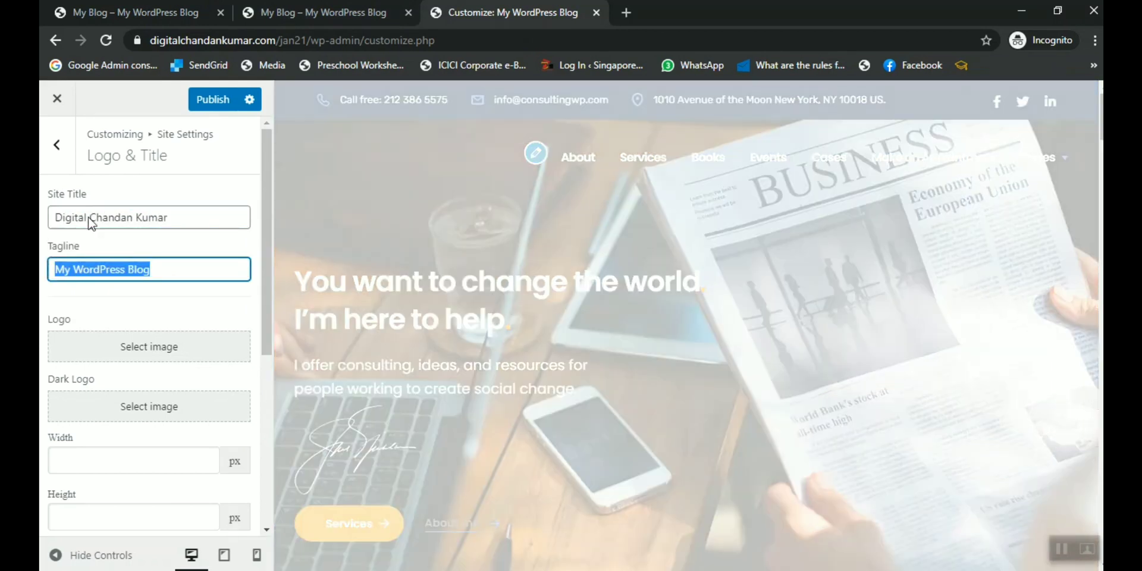
text(Everyth)
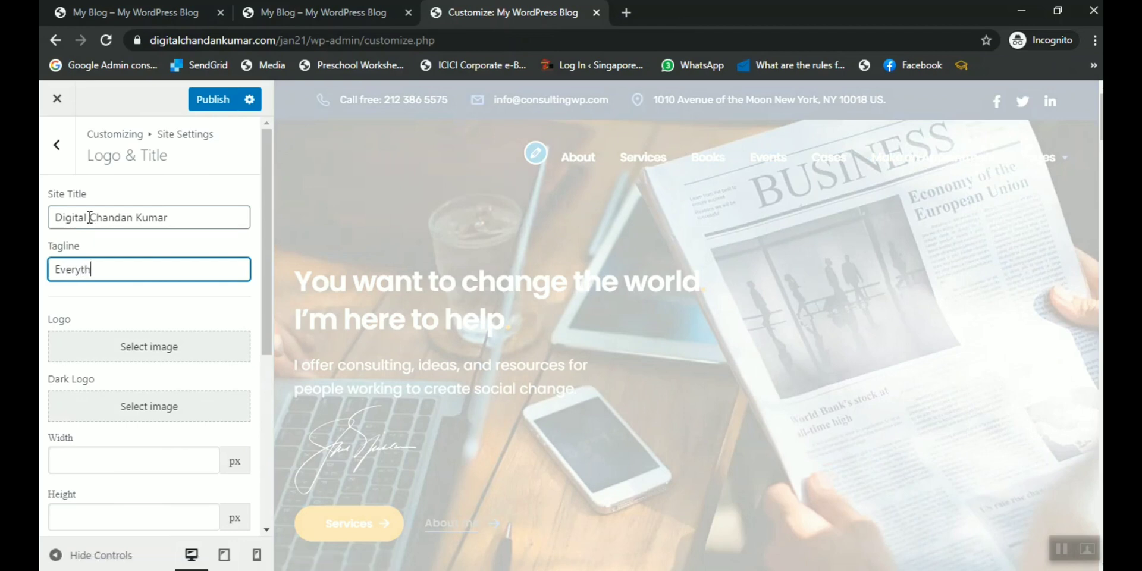
text(ing About )
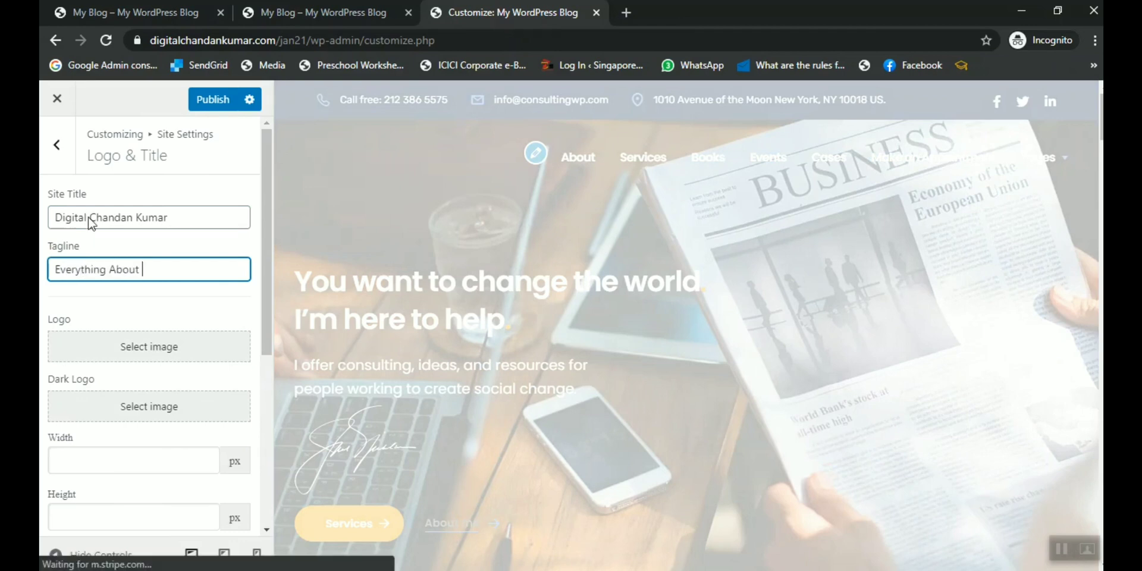
text(en)
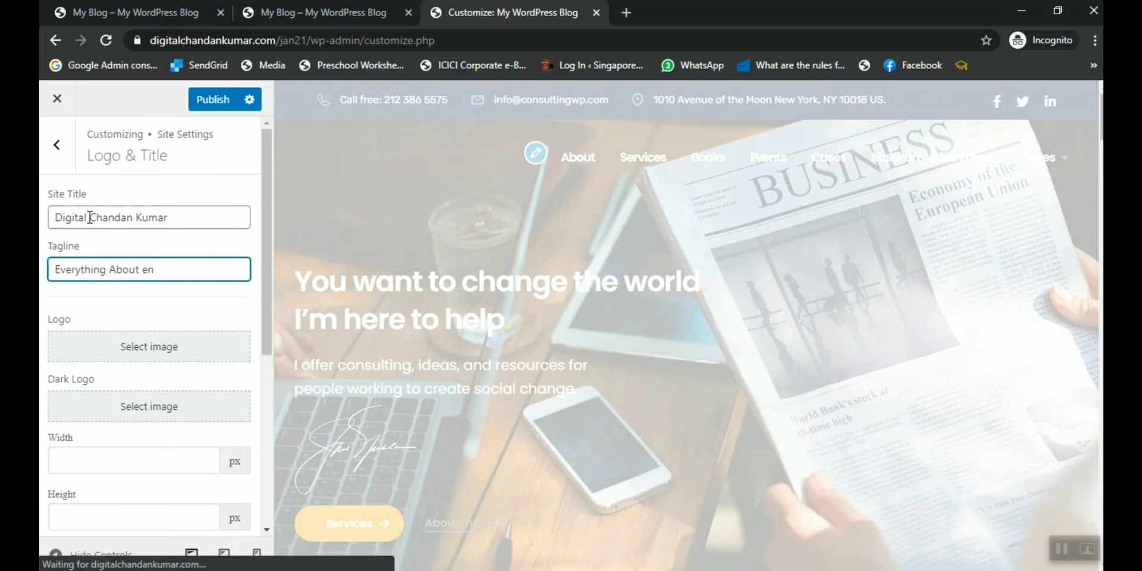
text(Entrepreneurship)
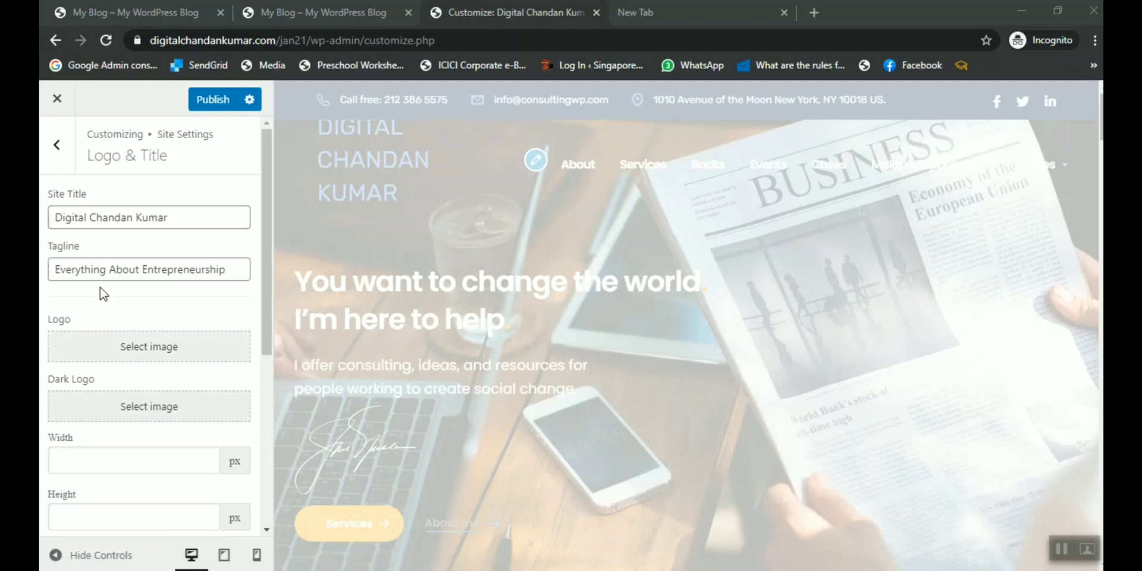
click(214, 101)
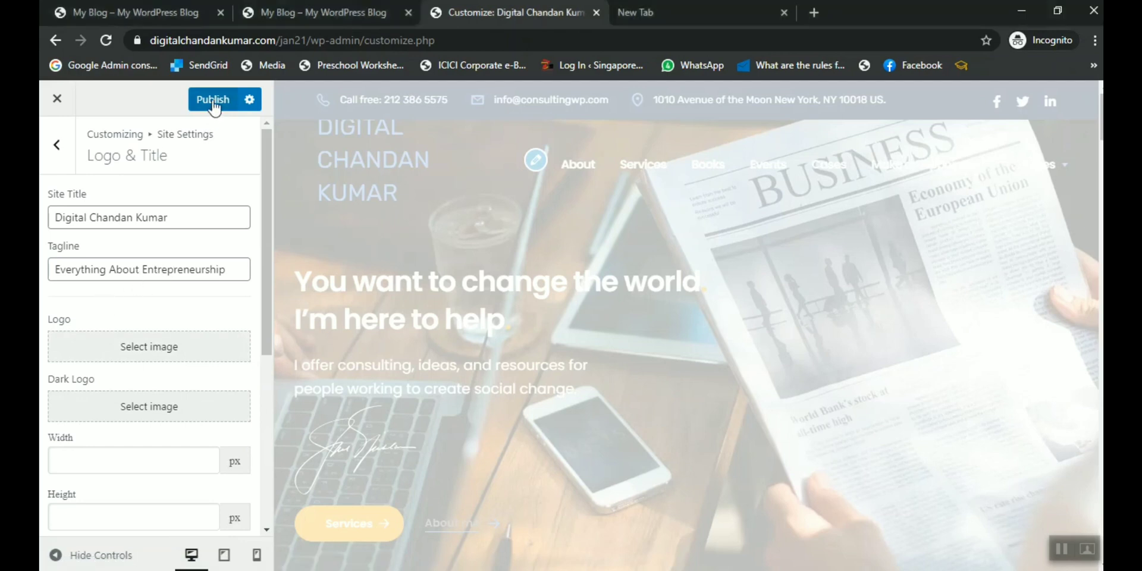
click(302, 5)
key(Return)
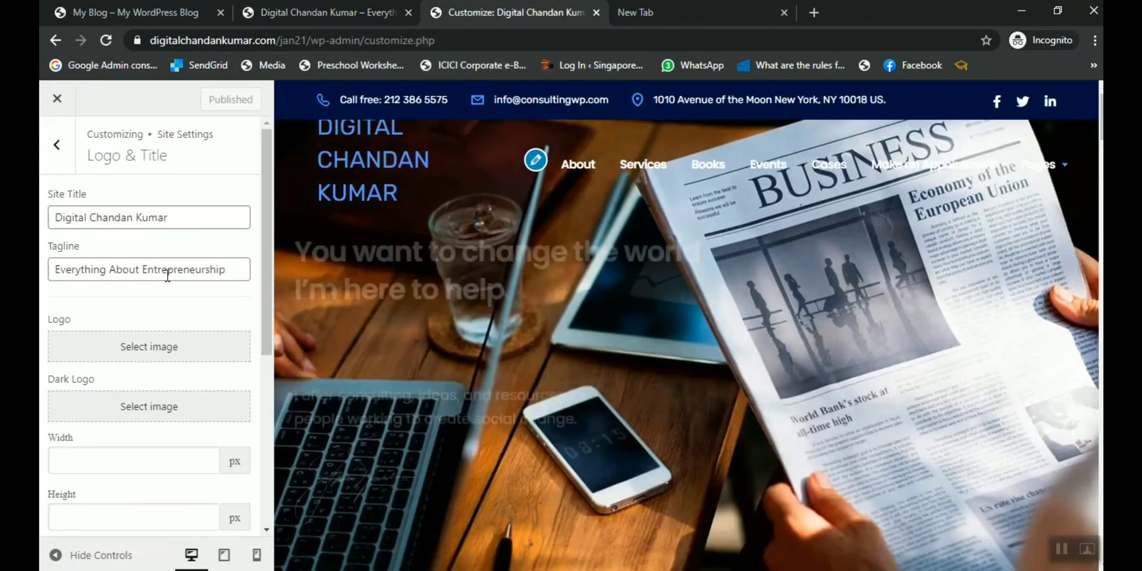
Look over the logo image and size options, and set the logo height to -9 px
scroll(153, 310, down, 1)
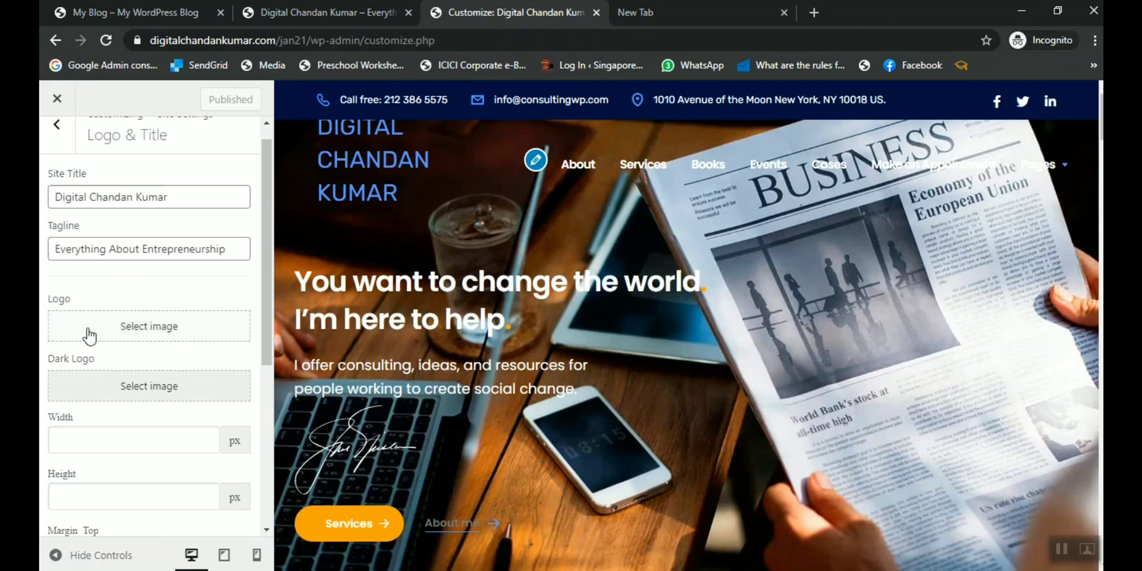
click(172, 331)
click(146, 389)
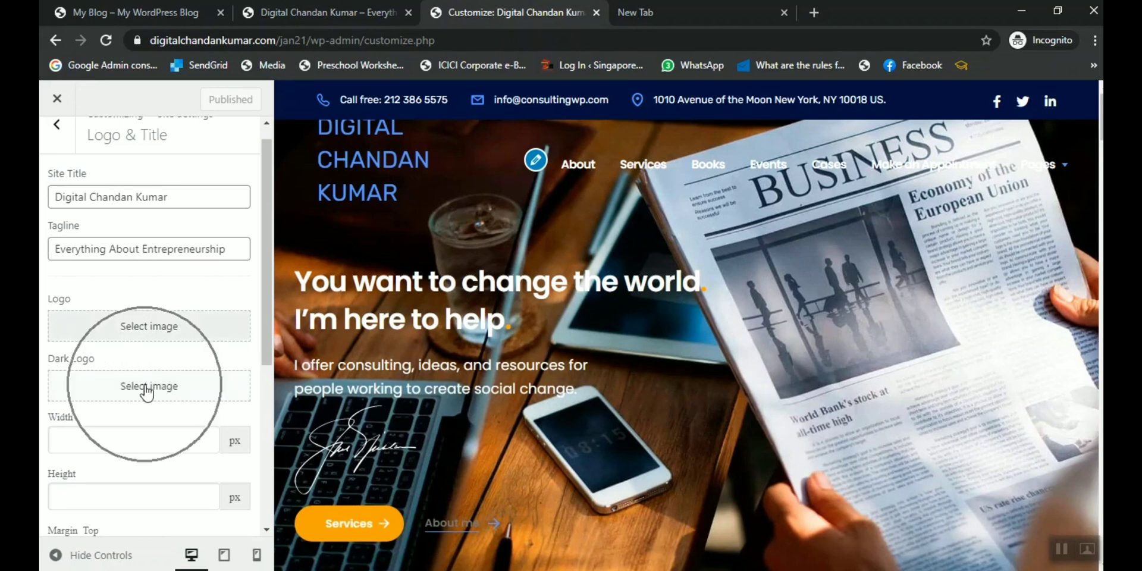
scroll(147, 390, down, 2)
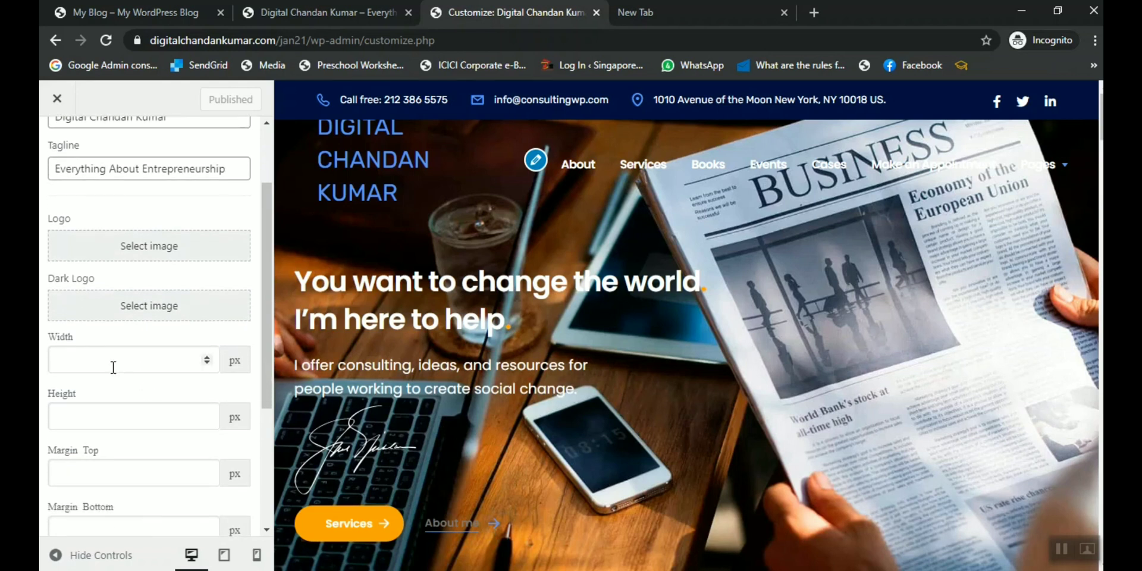
click(102, 417)
text(-9)
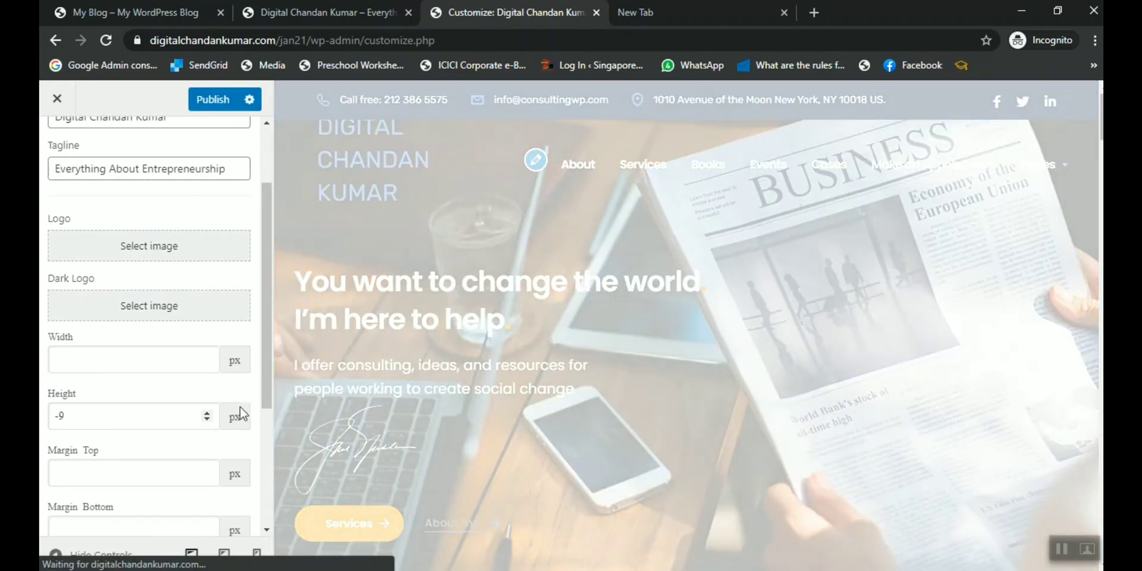
Go to the Site Icon setting, and open google.com in the empty browser tab to see its icon
drag(268, 391, 276, 531)
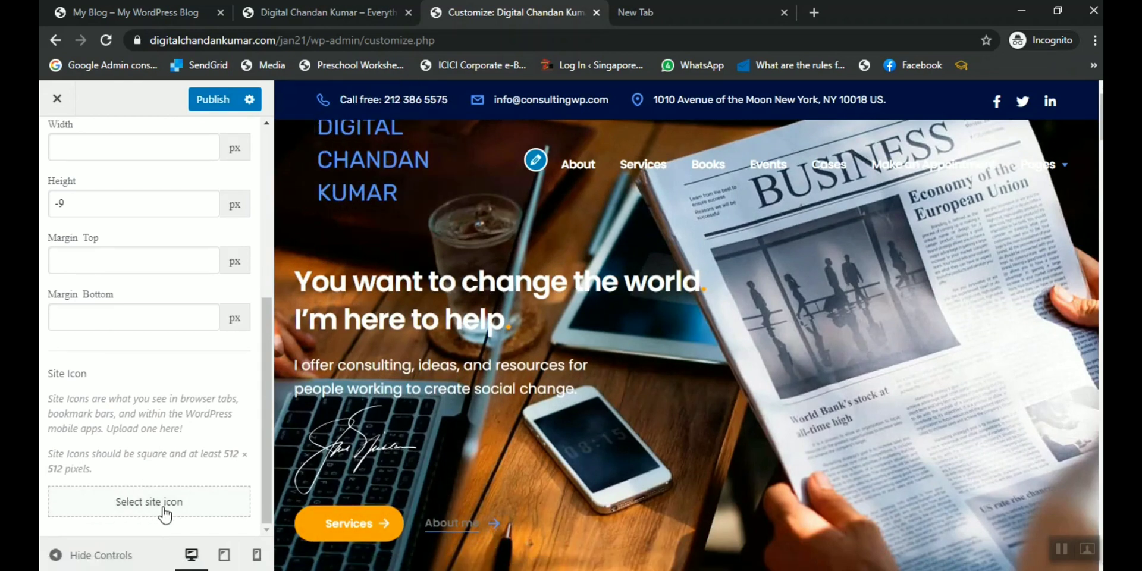
key(ctrl)
key(ctrl)
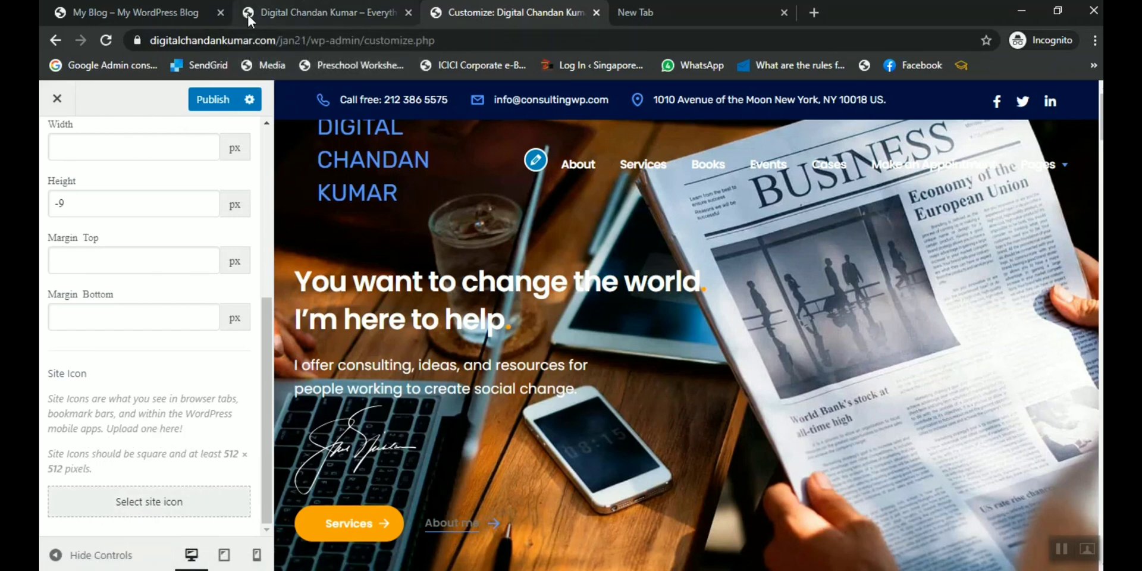
key(ctrl)
click(655, 12)
text(google.com)
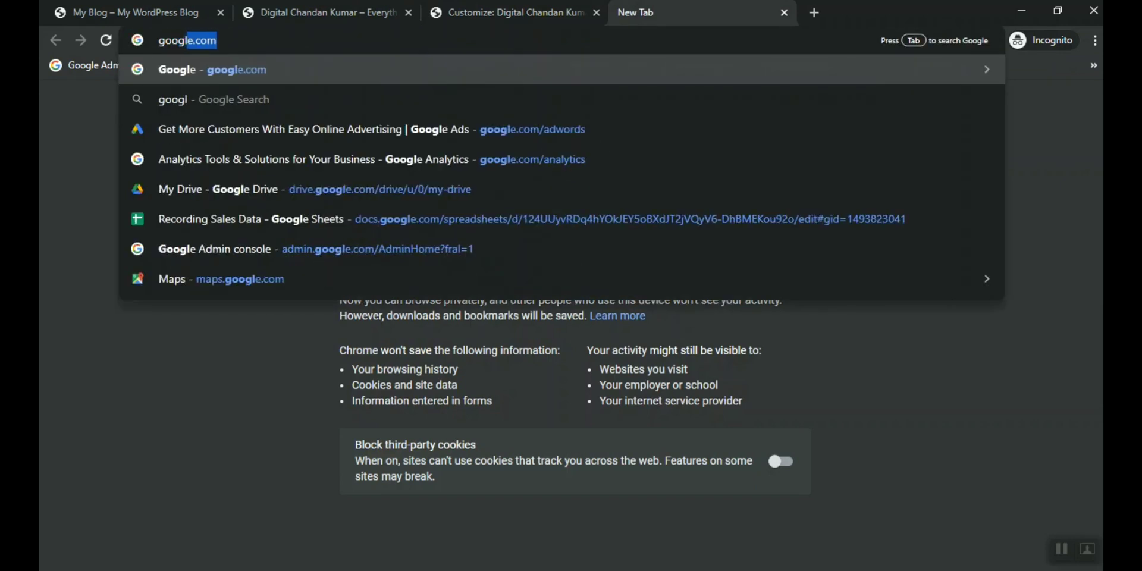
key(Return)
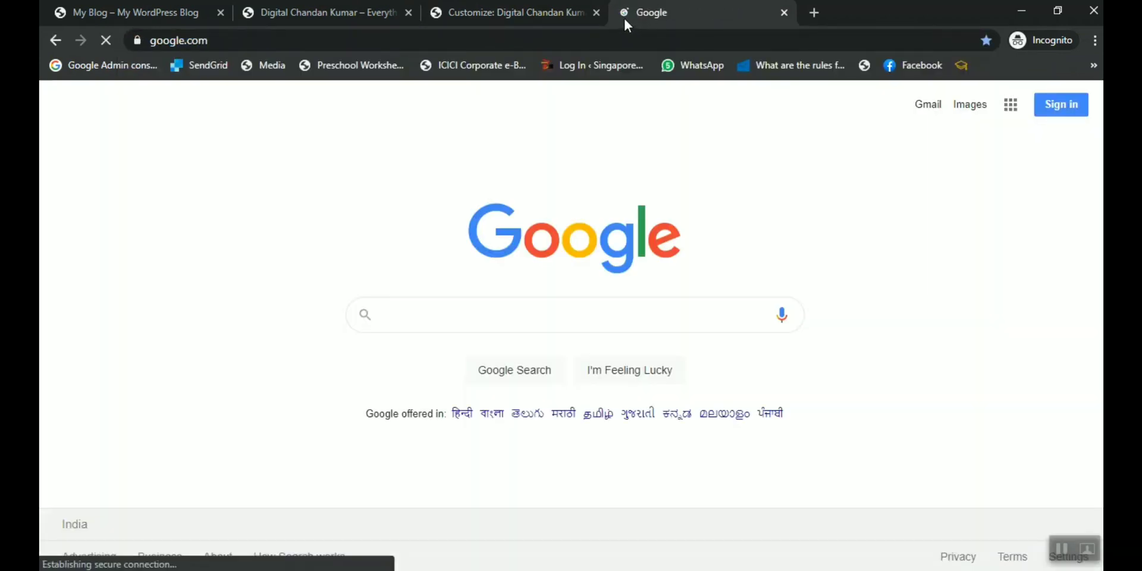
Open Facebook in a new browser tab to compare its icon with the live site's, and return to the customizer
key(ctrl)
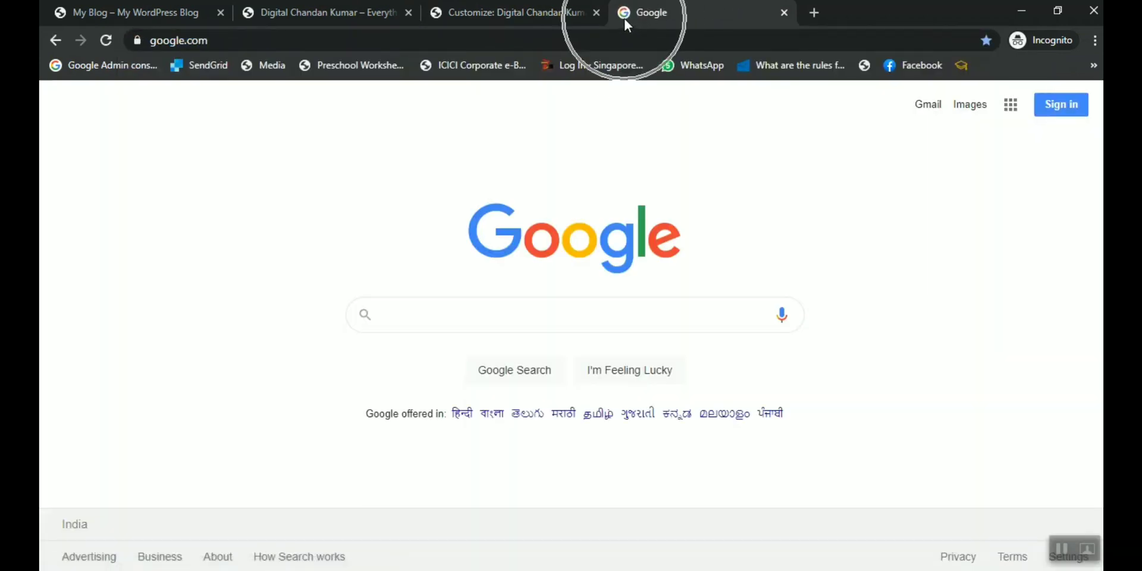
click(813, 13)
text(fac)
key(Return)
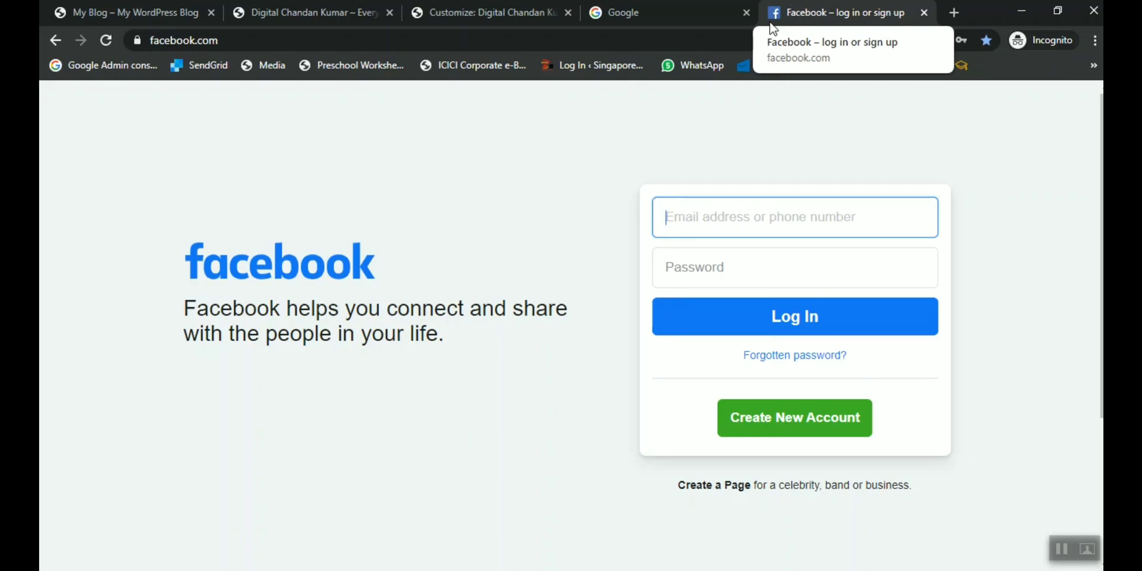
click(307, 12)
click(485, 12)
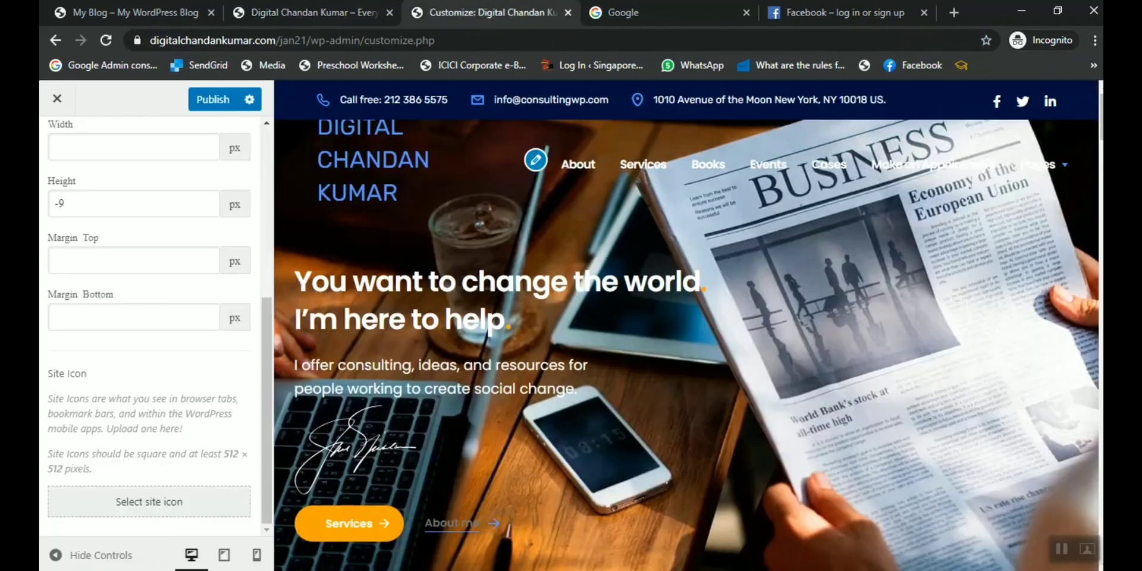
Look at the site icon upload dialog without choosing a file, and check the required icon dimensions
click(135, 511)
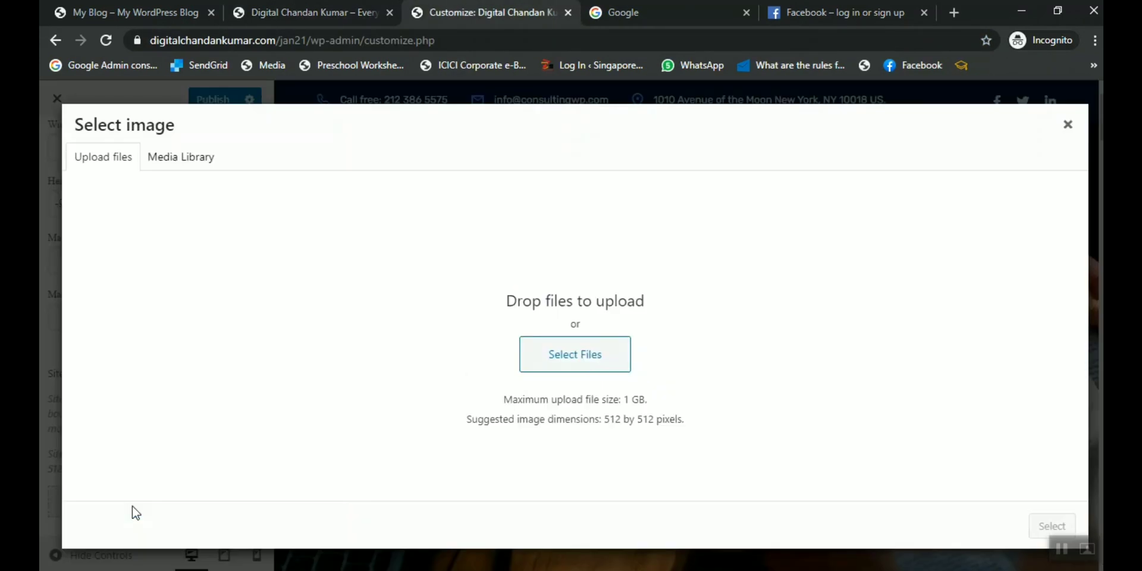
click(585, 358)
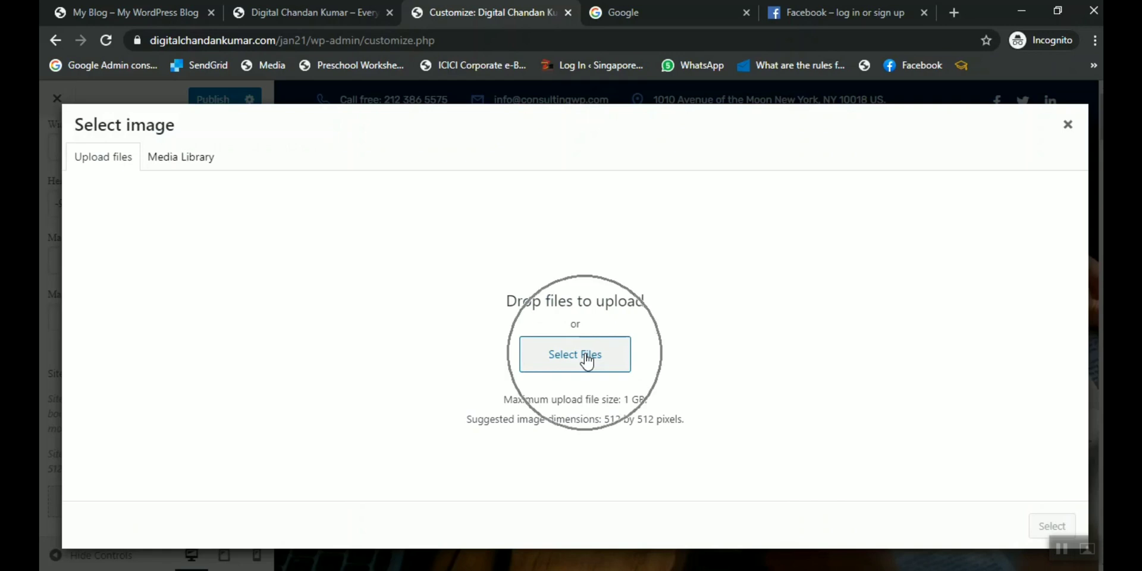
click(587, 359)
click(1067, 125)
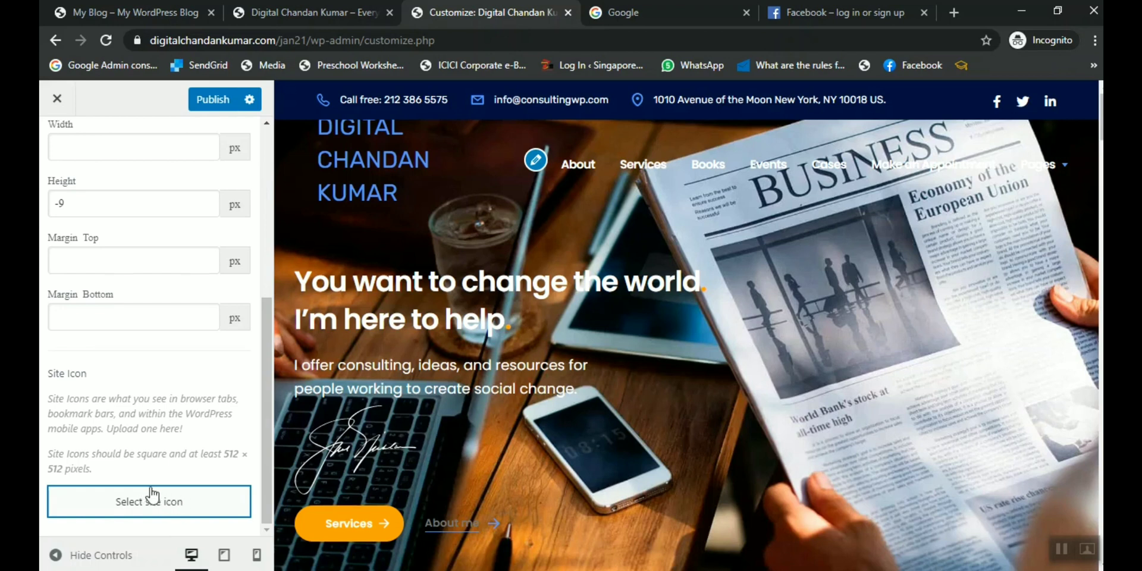
drag(95, 451, 250, 473)
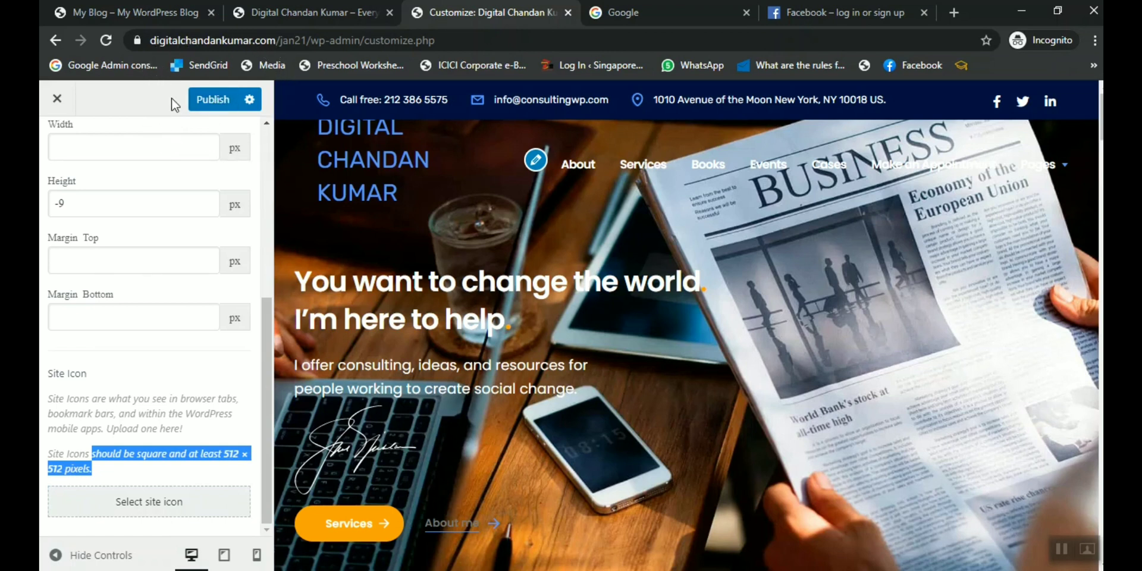
Leave the customizer discarding the unsaved changes, and reopen the theme options at Static Front Page in Site Settings
click(69, 102)
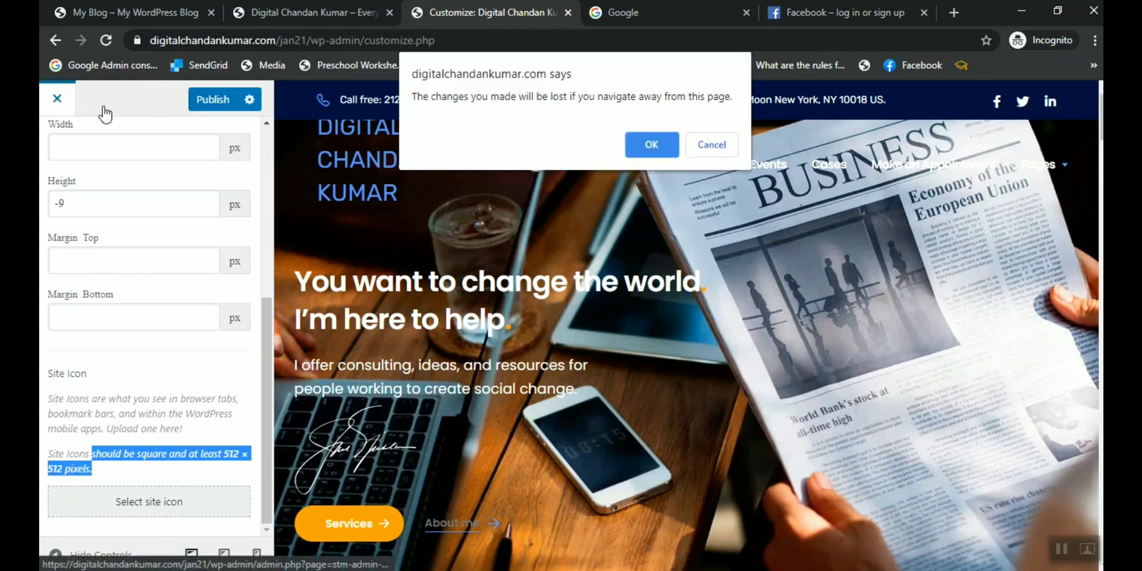
click(662, 143)
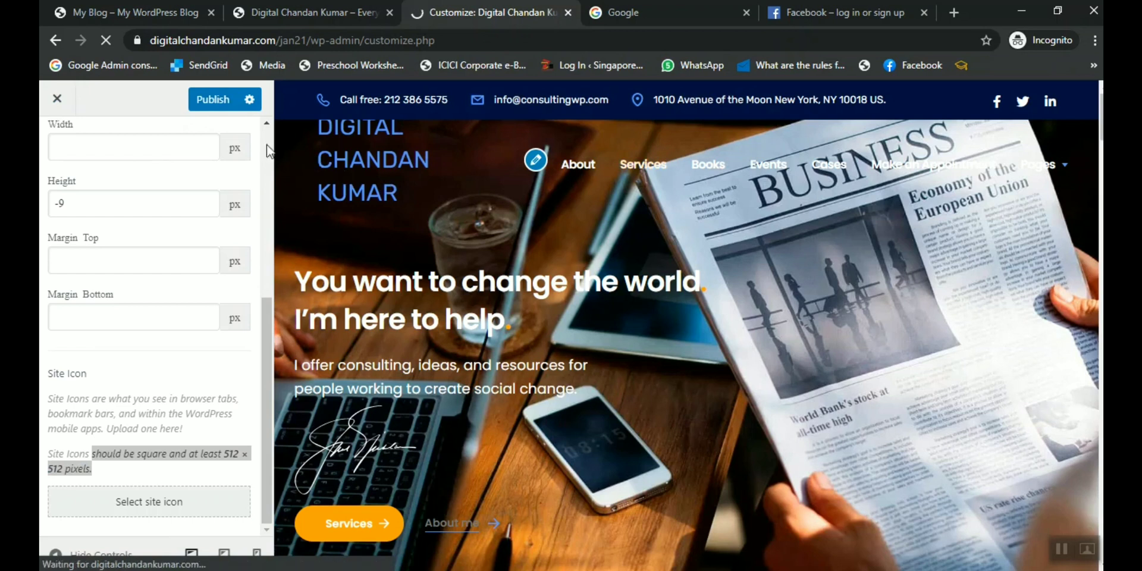
scroll(262, 142, up, 5)
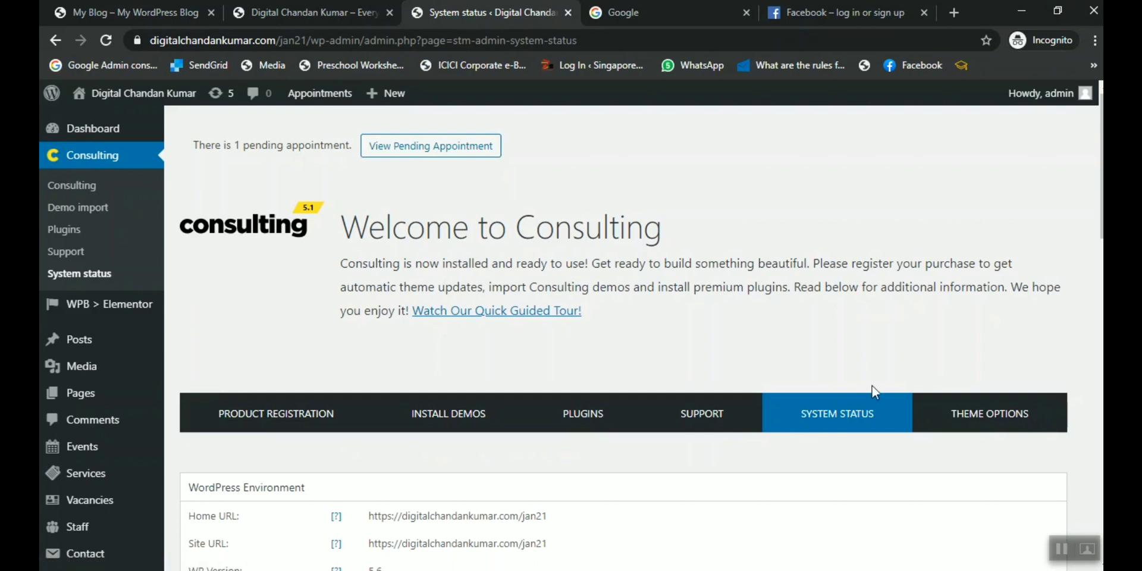
click(986, 410)
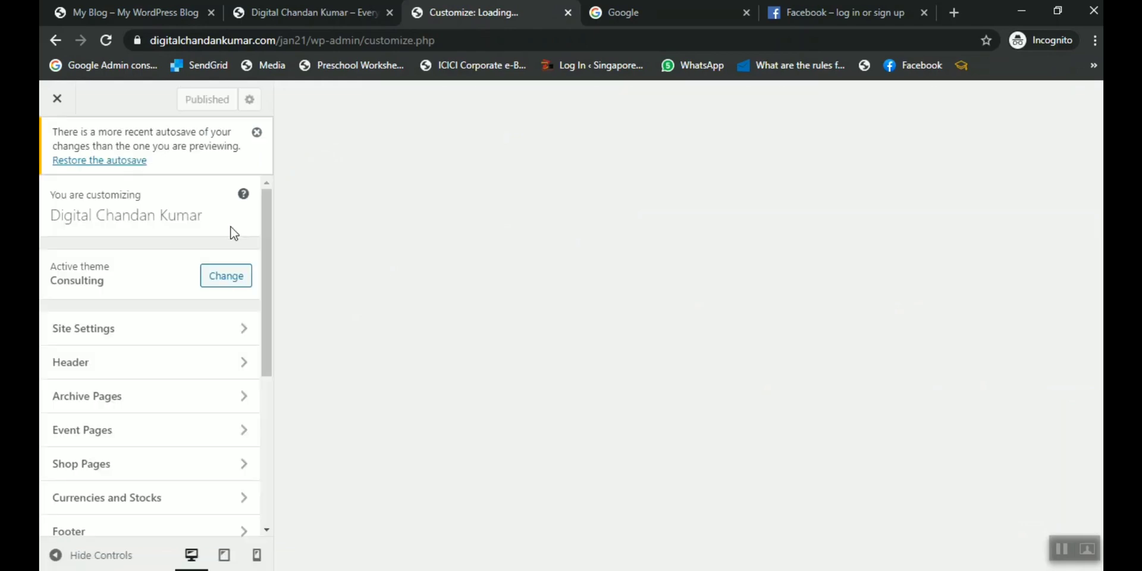
click(237, 334)
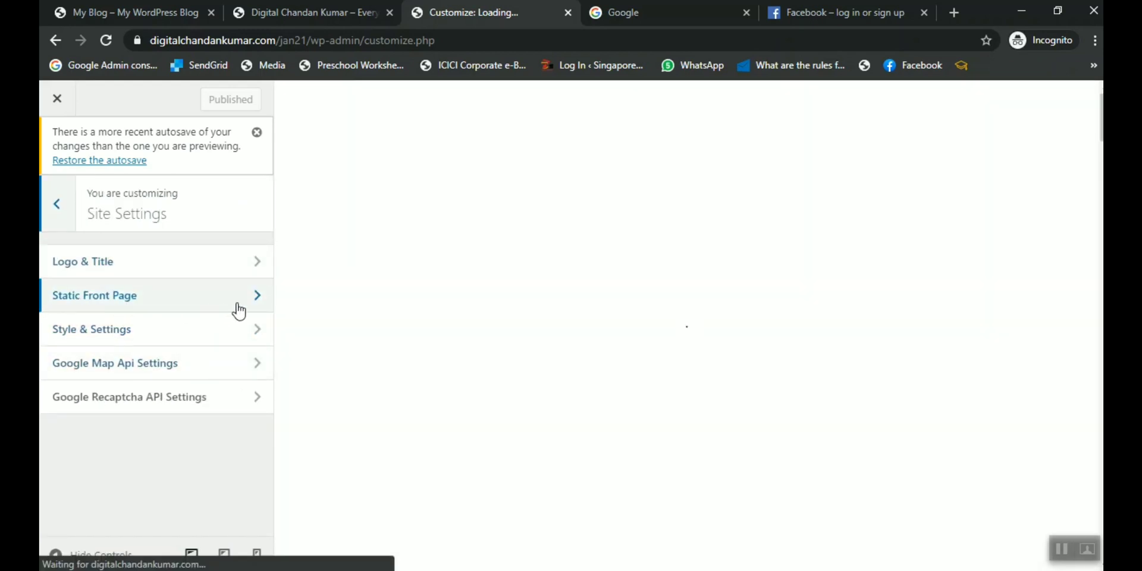
click(255, 307)
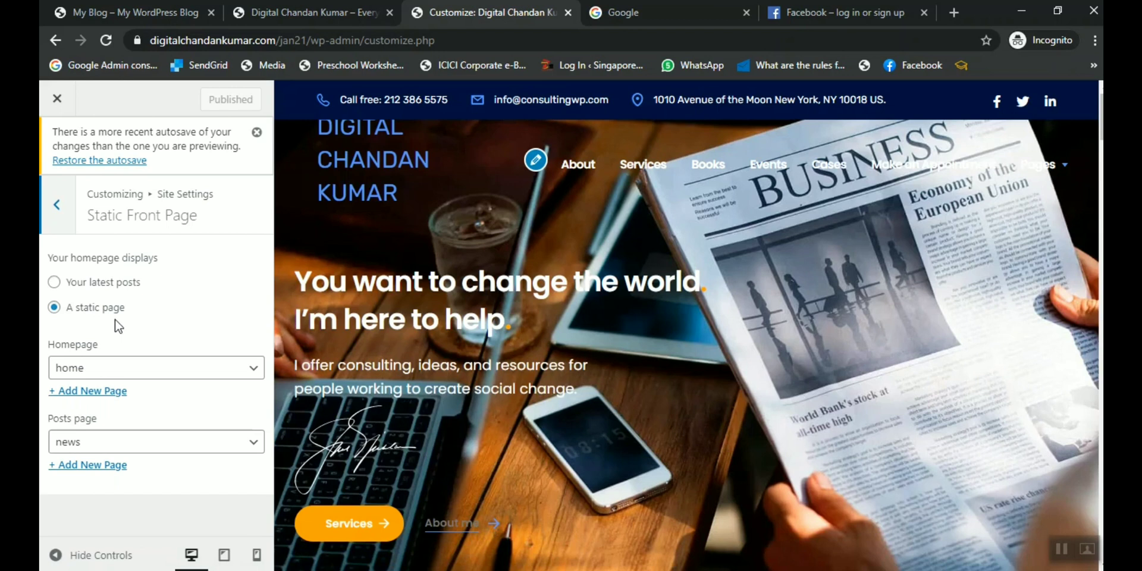
Choose the home 2 page as the site's static homepage
click(100, 370)
scroll(123, 173, down, 5)
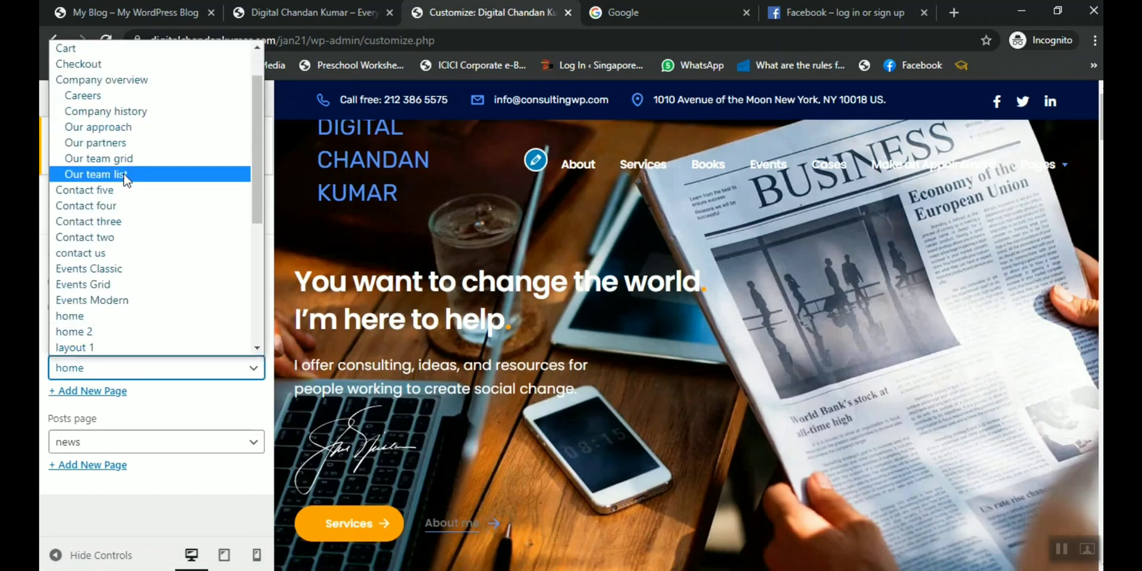
scroll(124, 174, up, 2)
scroll(124, 174, up, 1)
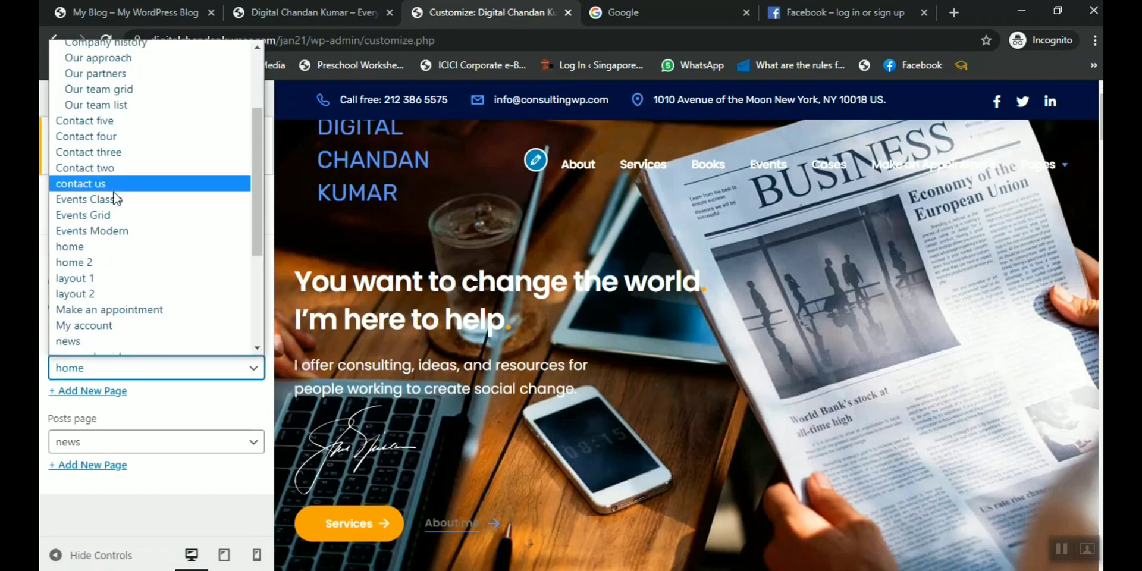
click(103, 265)
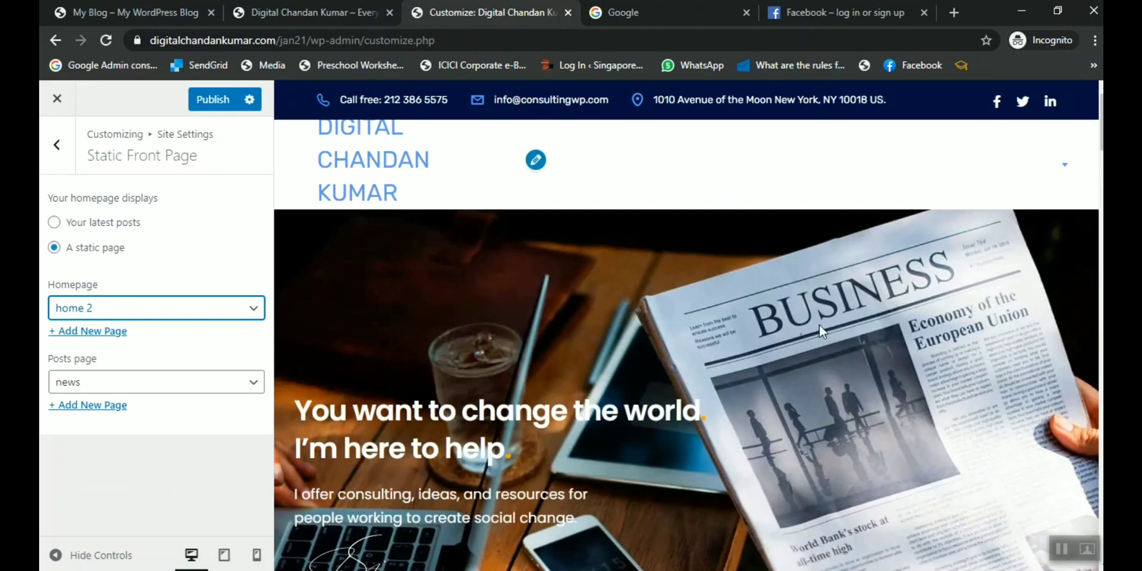
Review the home 2 layout in the preview and publish the homepage change
scroll(823, 323, down, 5)
scroll(823, 324, up, 5)
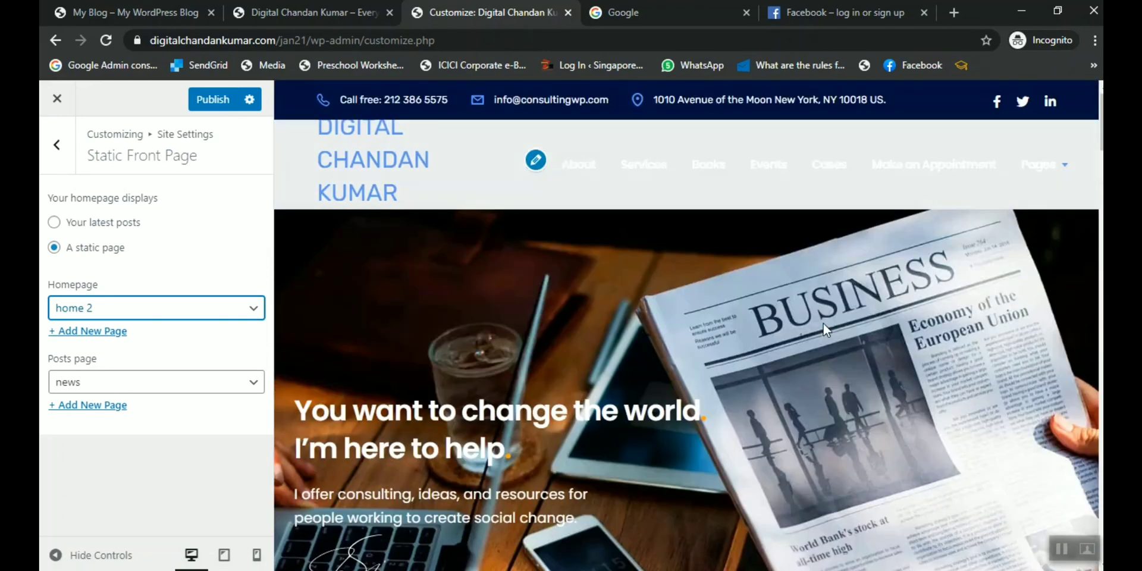
scroll(823, 324, down, 2)
scroll(824, 323, down, 3)
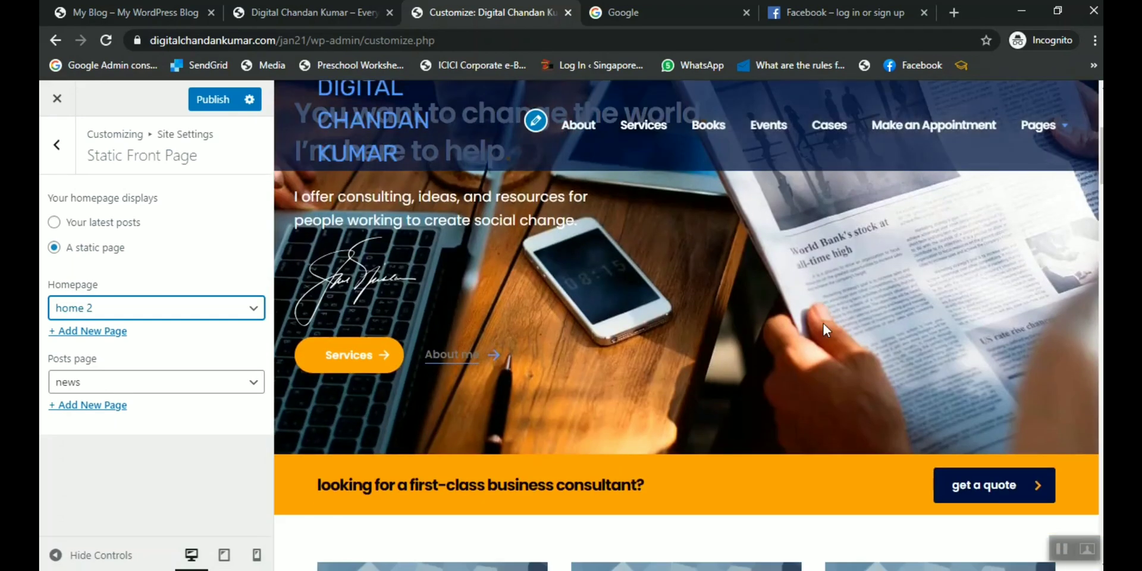
scroll(823, 323, up, 5)
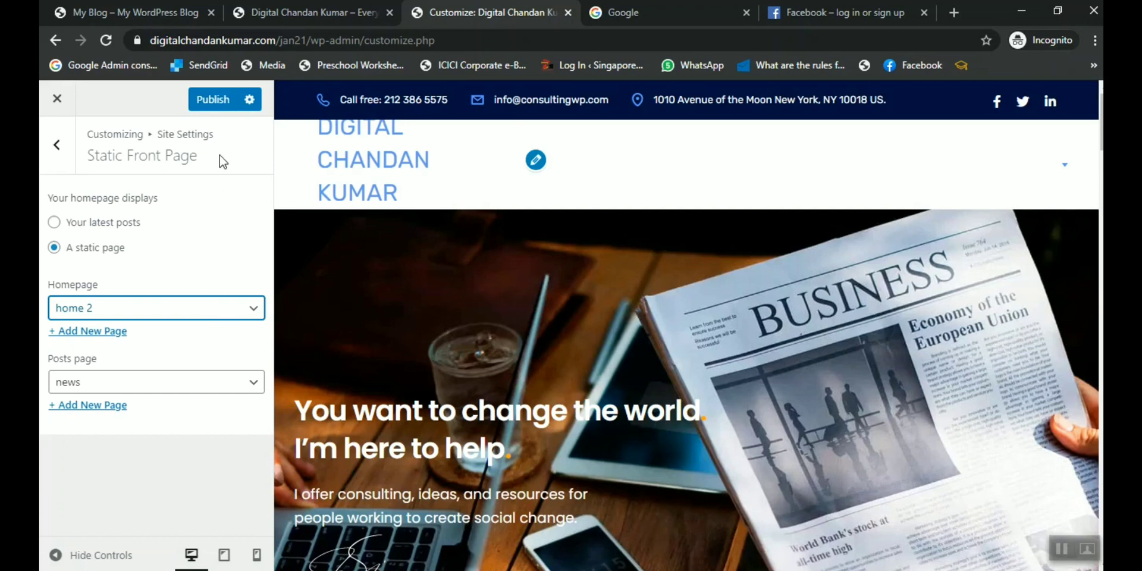
click(227, 105)
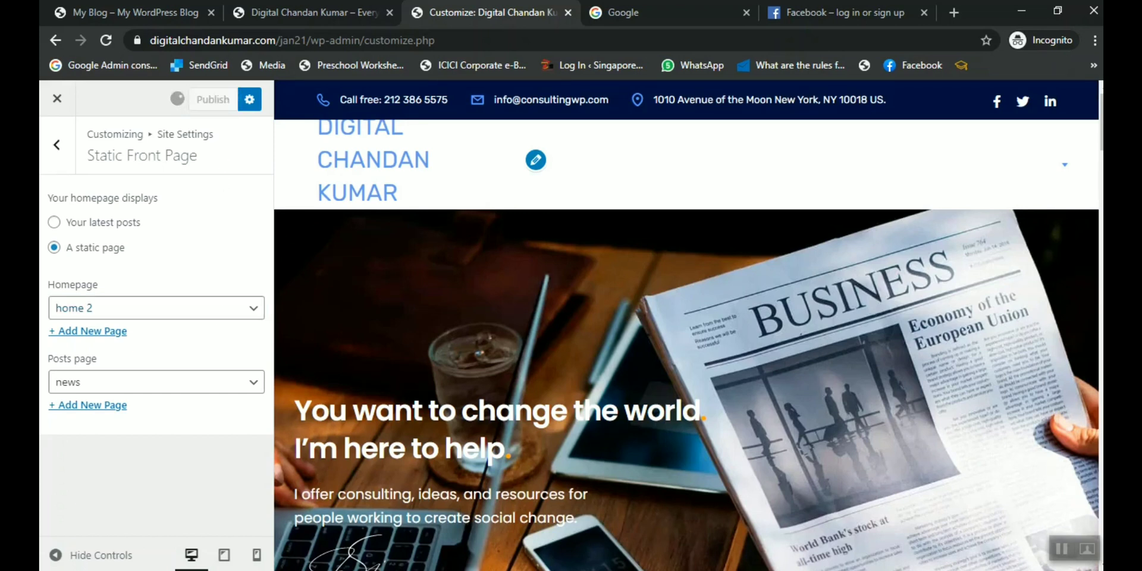
Check the published homepage on the live site and duplicate its browser tab
click(147, 11)
click(301, 11)
scroll(500, 280, down, 5)
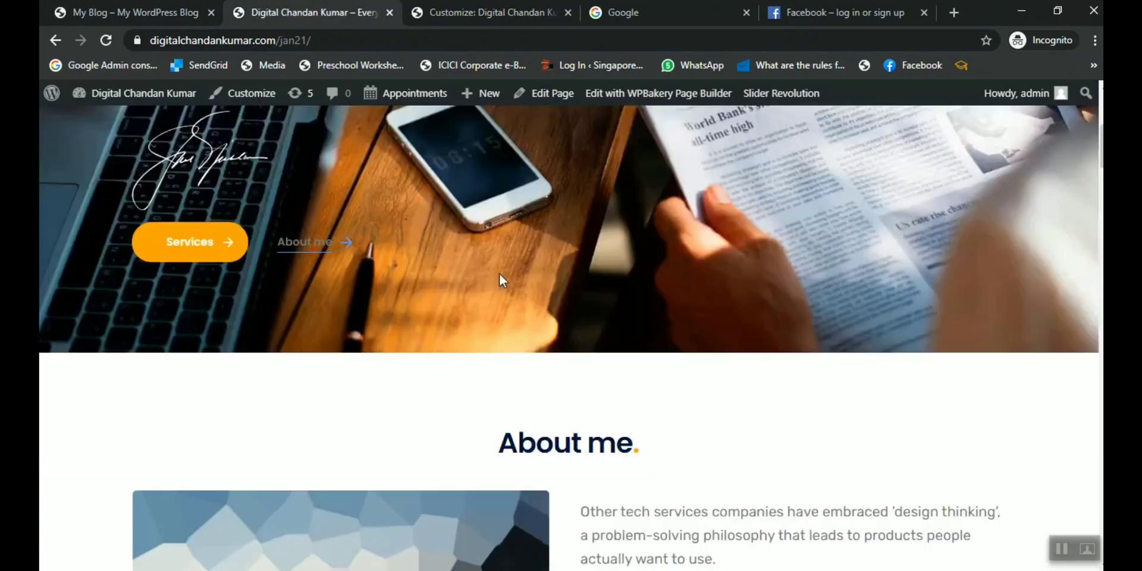
scroll(500, 280, up, 6)
right_click(342, 13)
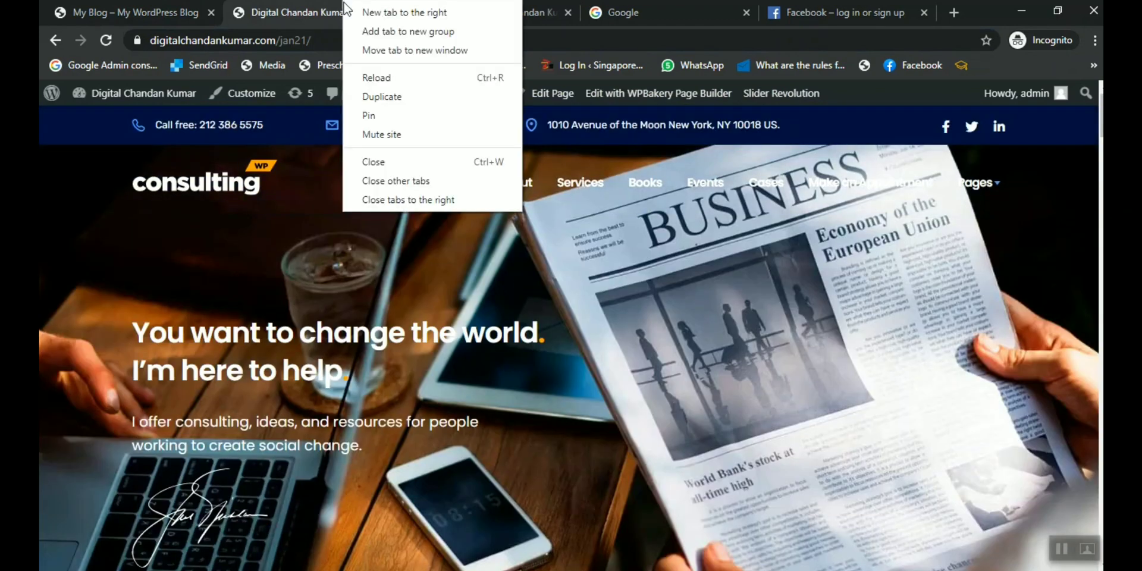
click(377, 95)
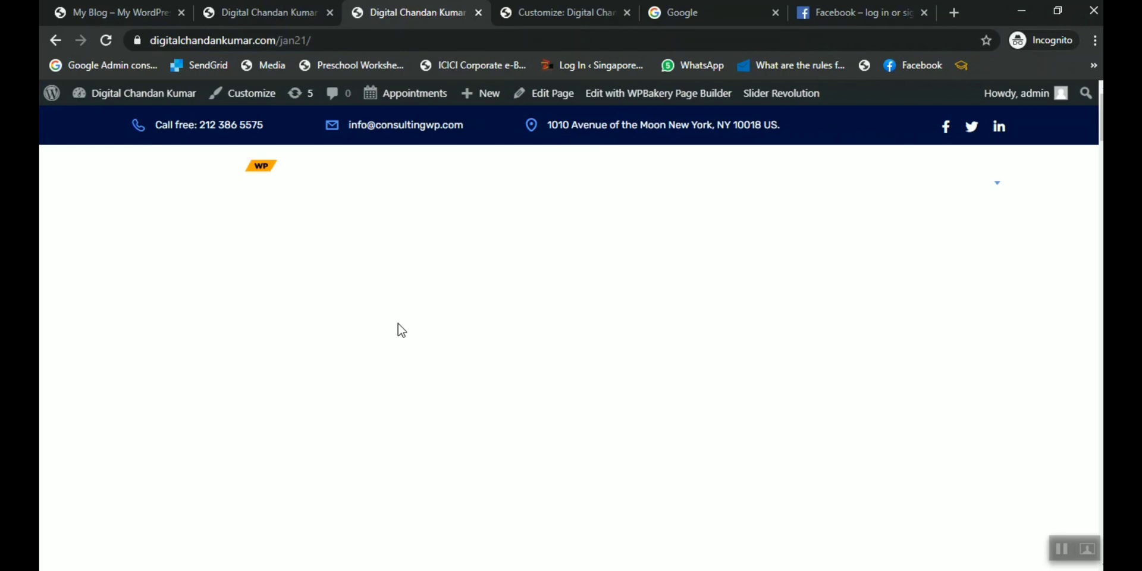
Examine the published homepage in both live site tabs and compare it with the home 2 layout in the customizer preview
scroll(398, 323, down, 10)
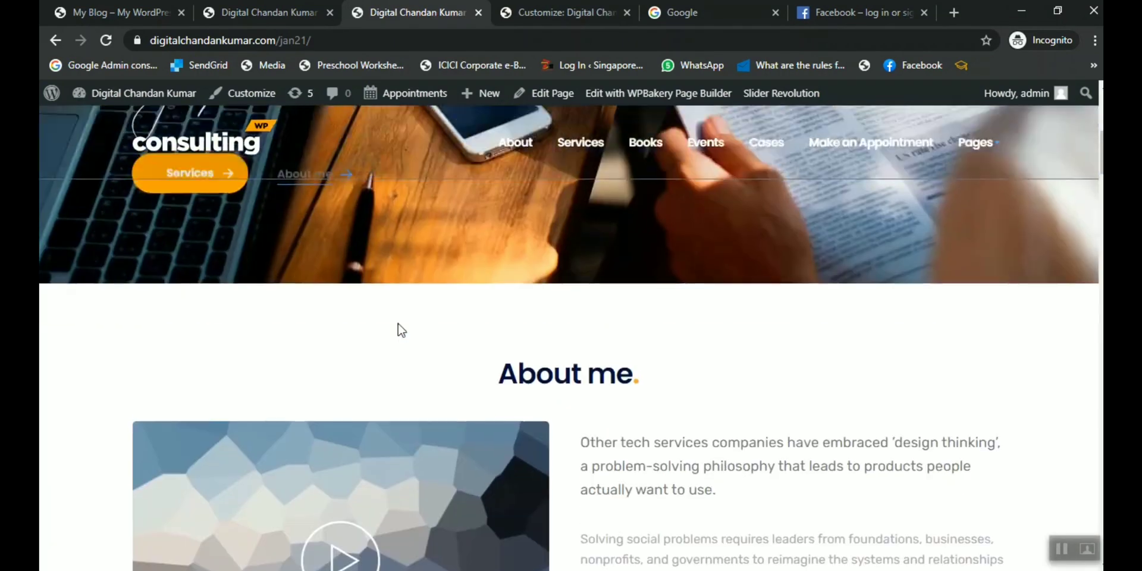
scroll(397, 322, up, 8)
scroll(397, 322, down, 10)
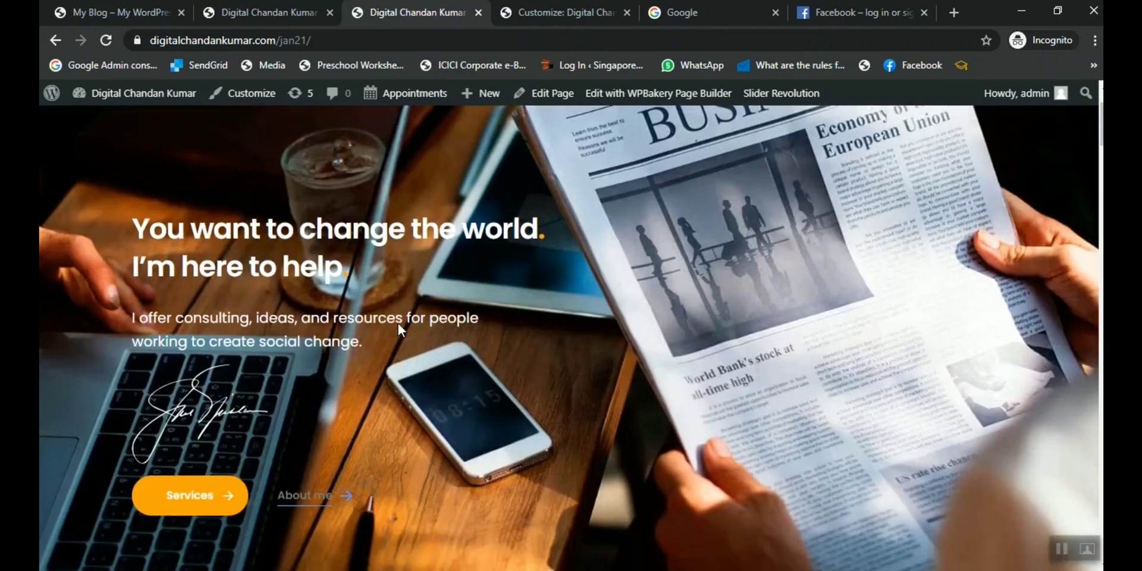
scroll(398, 329, up, 6)
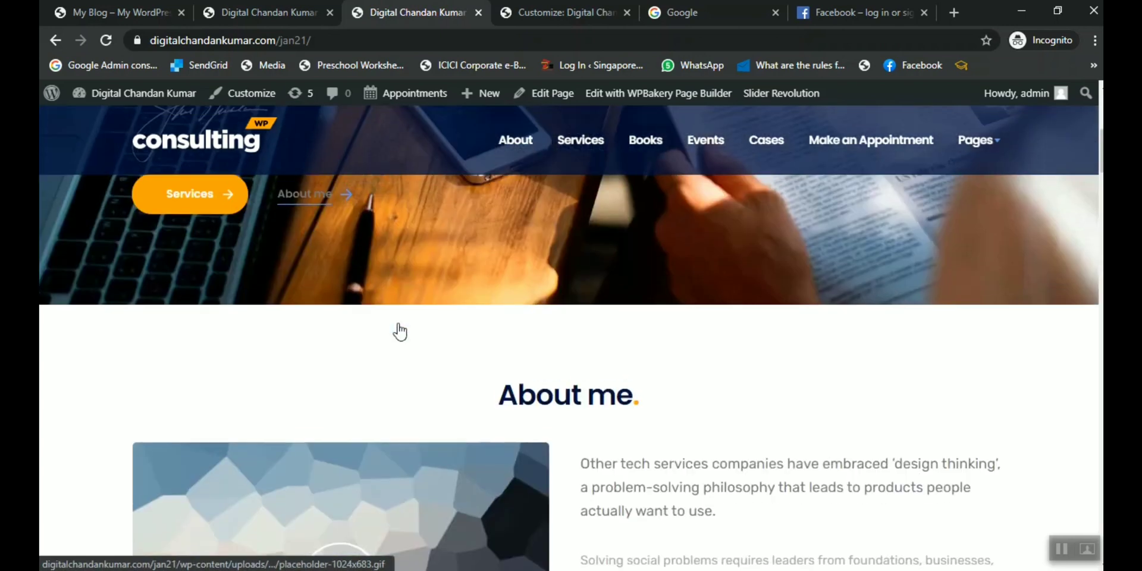
click(300, 13)
key(ctrl+Tab)
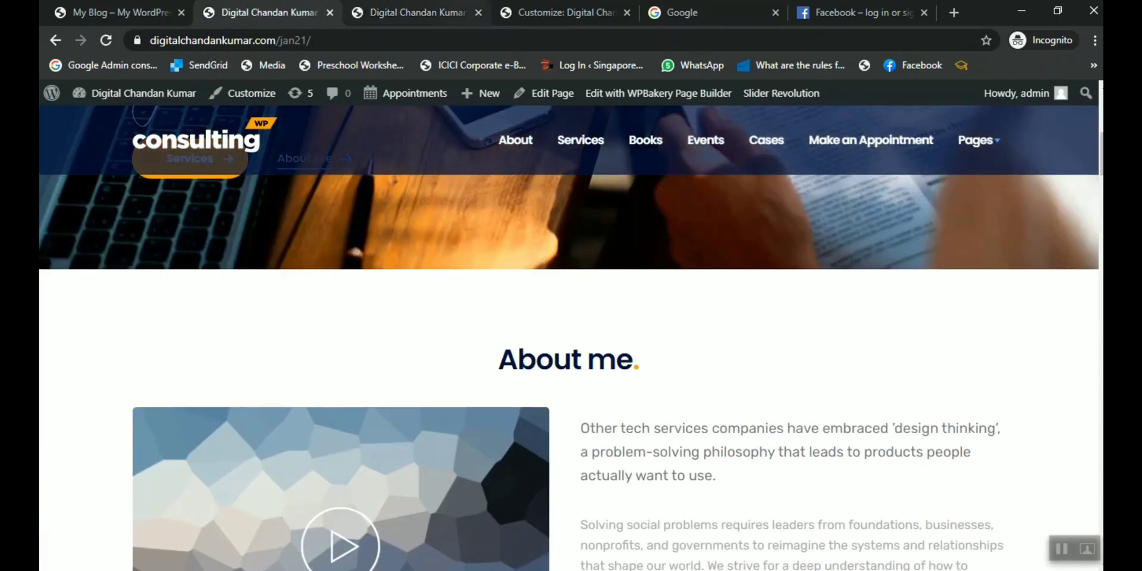
scroll(442, 324, up, 1)
key(ctrl+Tab)
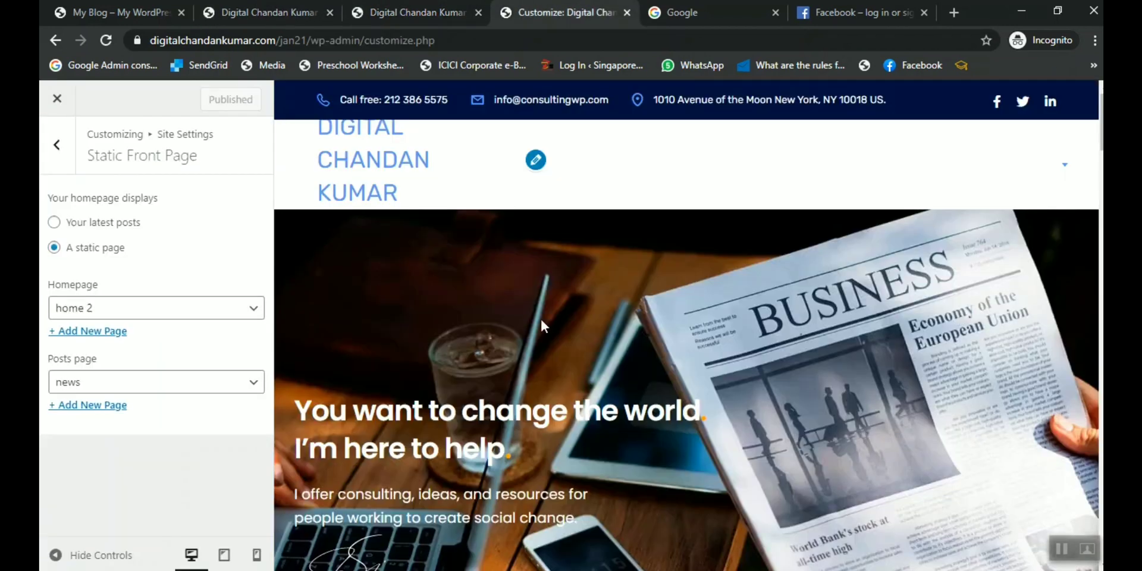
scroll(540, 318, down, 10)
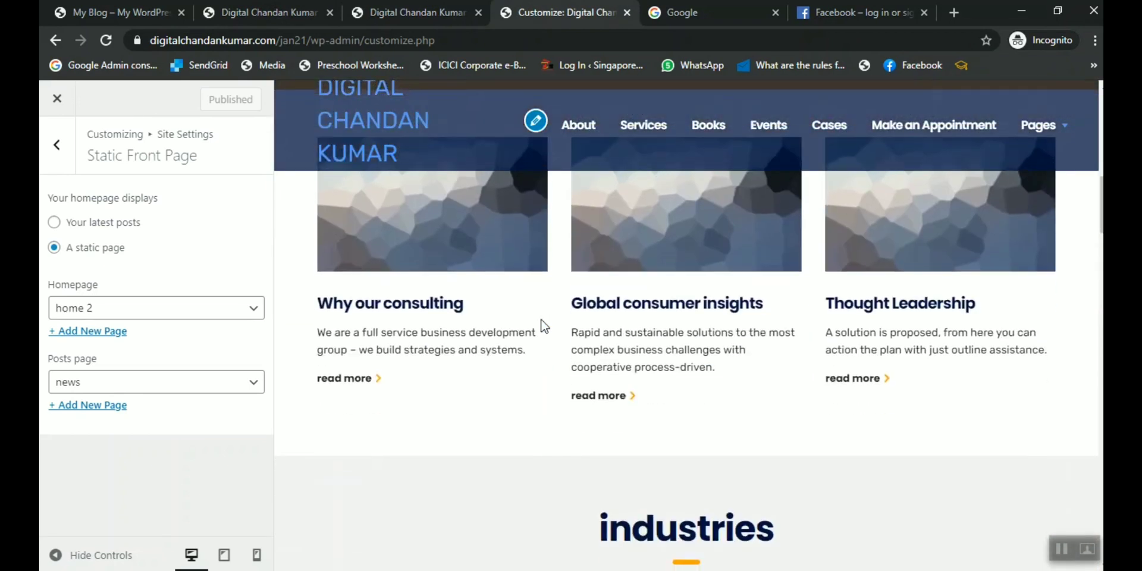
scroll(541, 325, down, 4)
scroll(542, 325, up, 6)
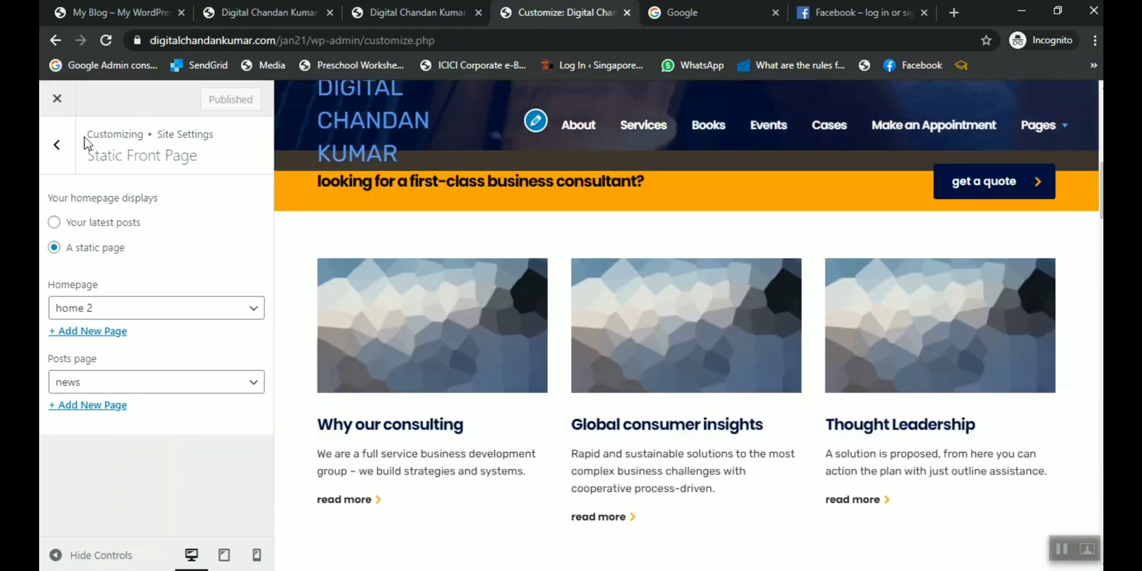
Look at the skin, boxed layout and preloader options in Style & Settings, and check the live site's page loading
click(60, 147)
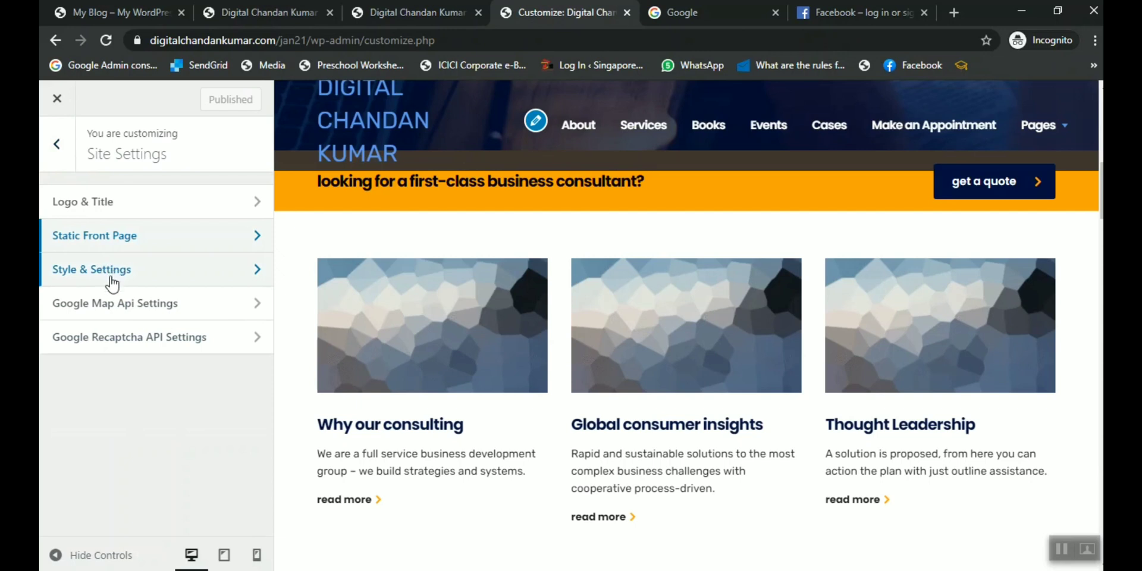
click(198, 284)
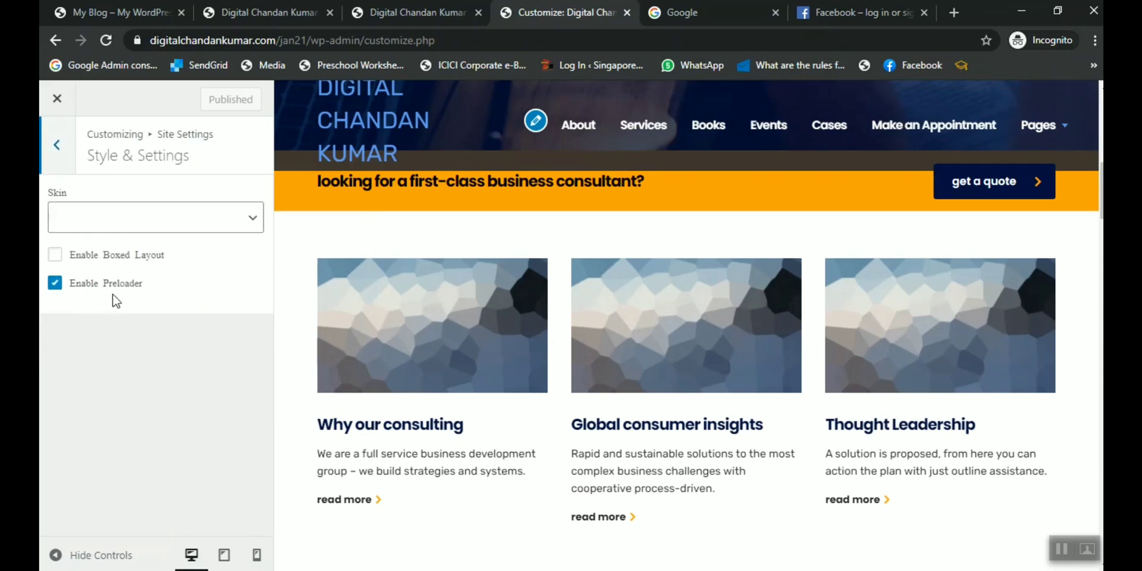
click(381, 13)
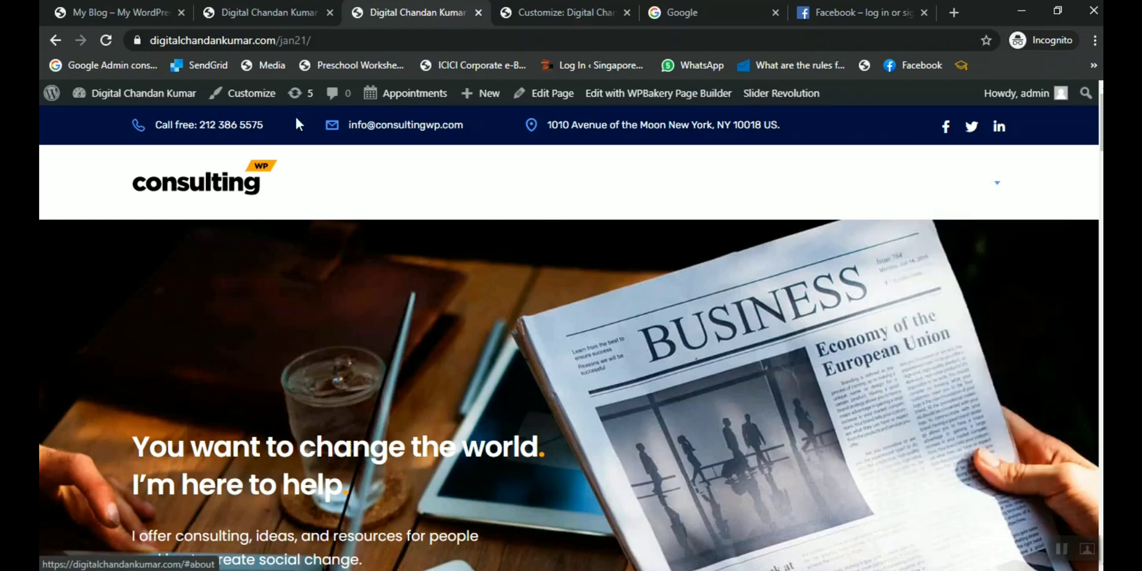
click(277, 12)
click(400, 12)
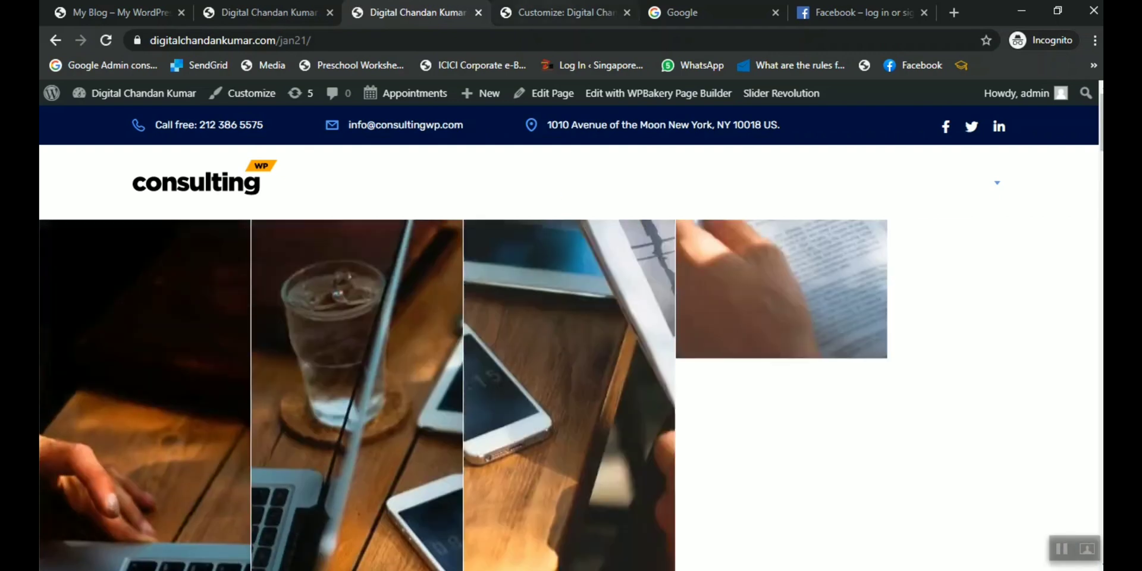
click(565, 12)
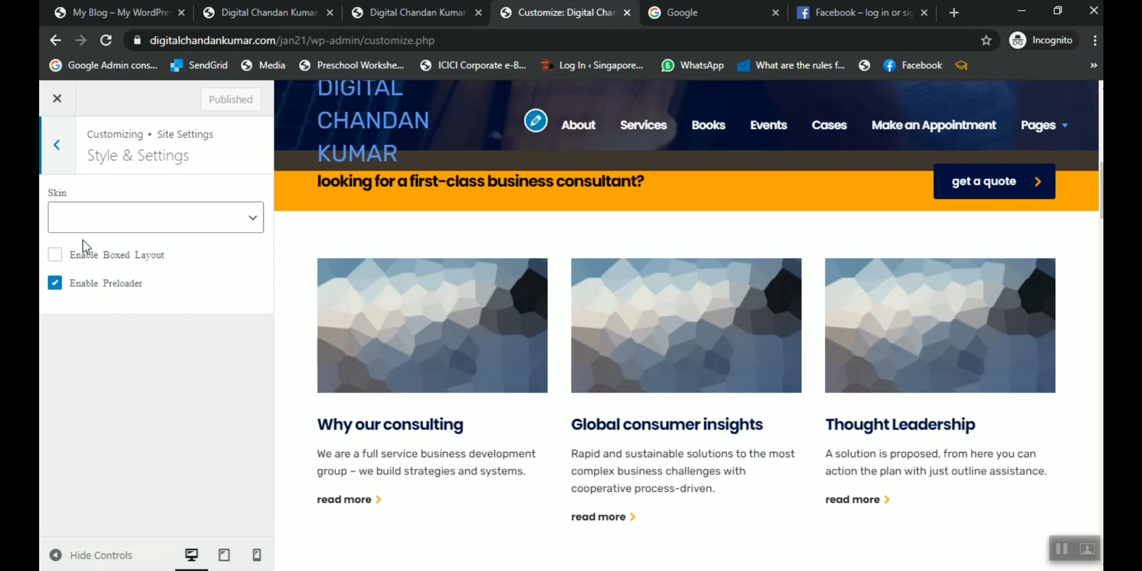
Leave Site Settings, open the Top Bar options of the Header section, and check the top bar on the live site
click(63, 155)
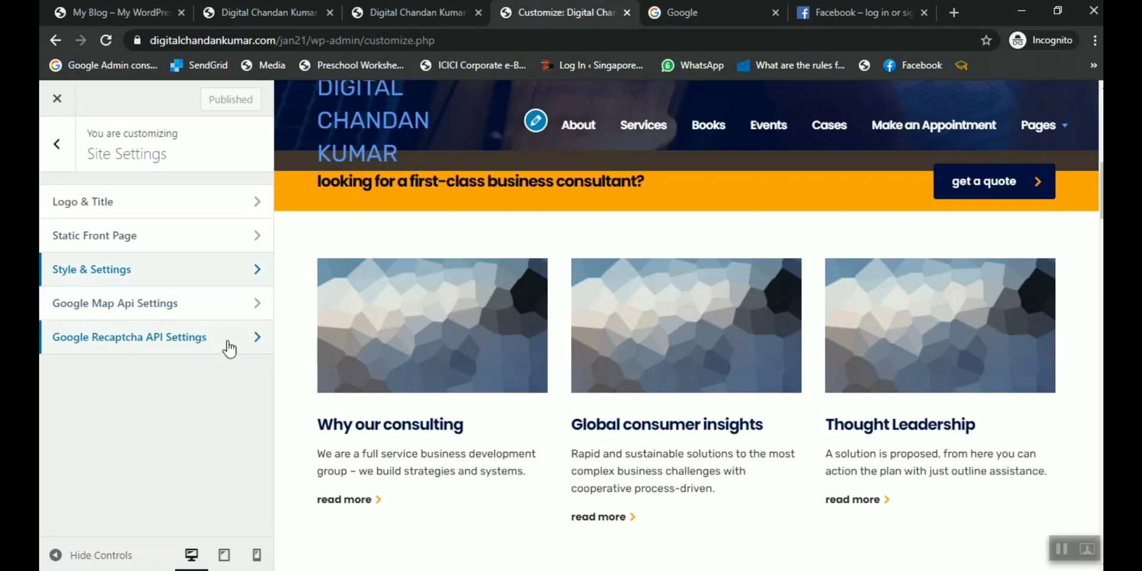
click(58, 145)
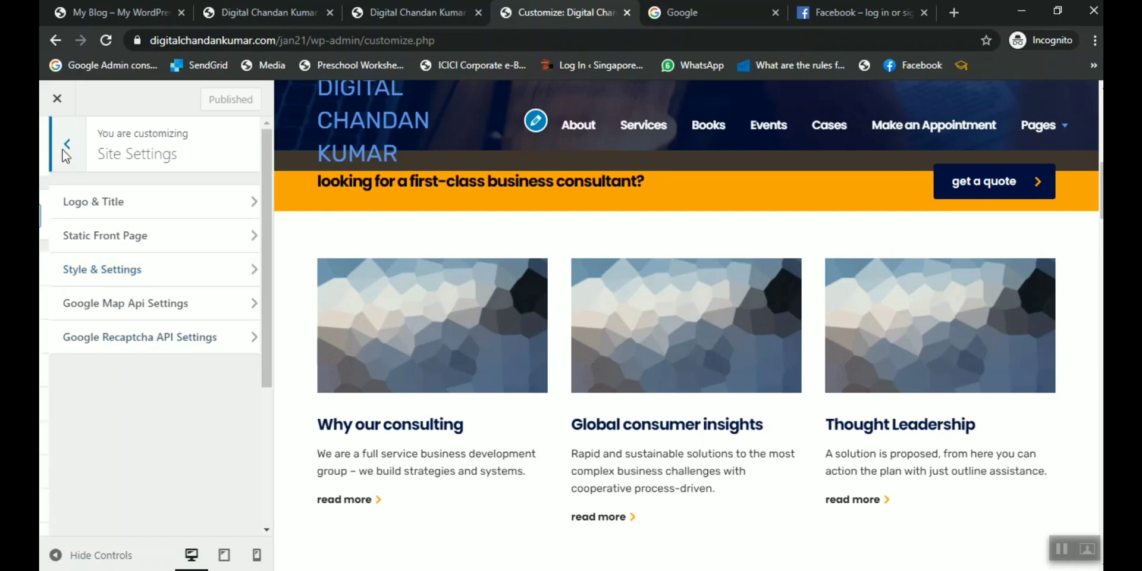
click(225, 304)
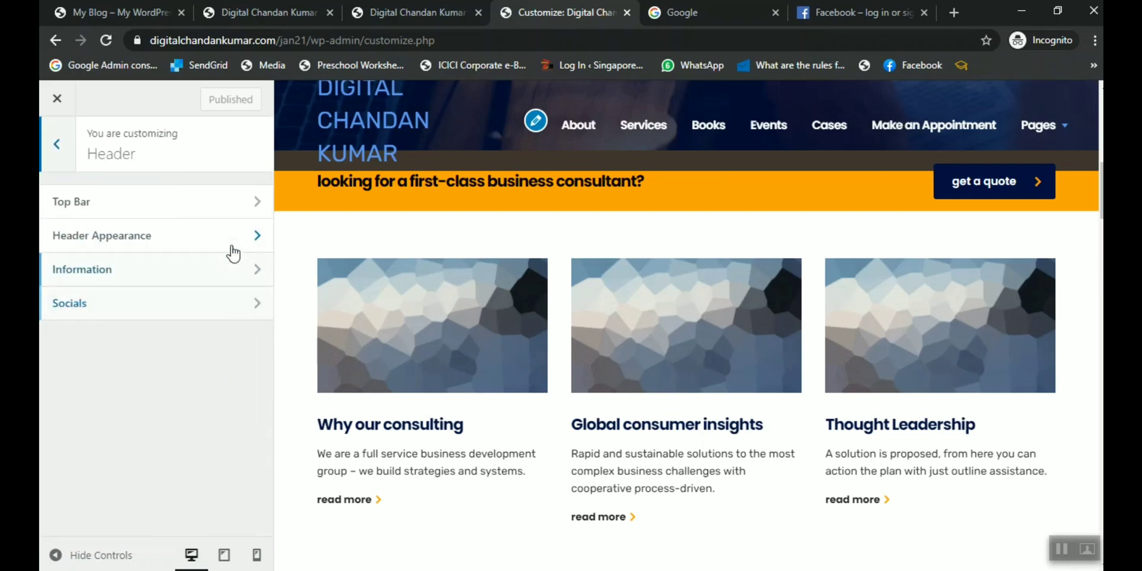
click(233, 203)
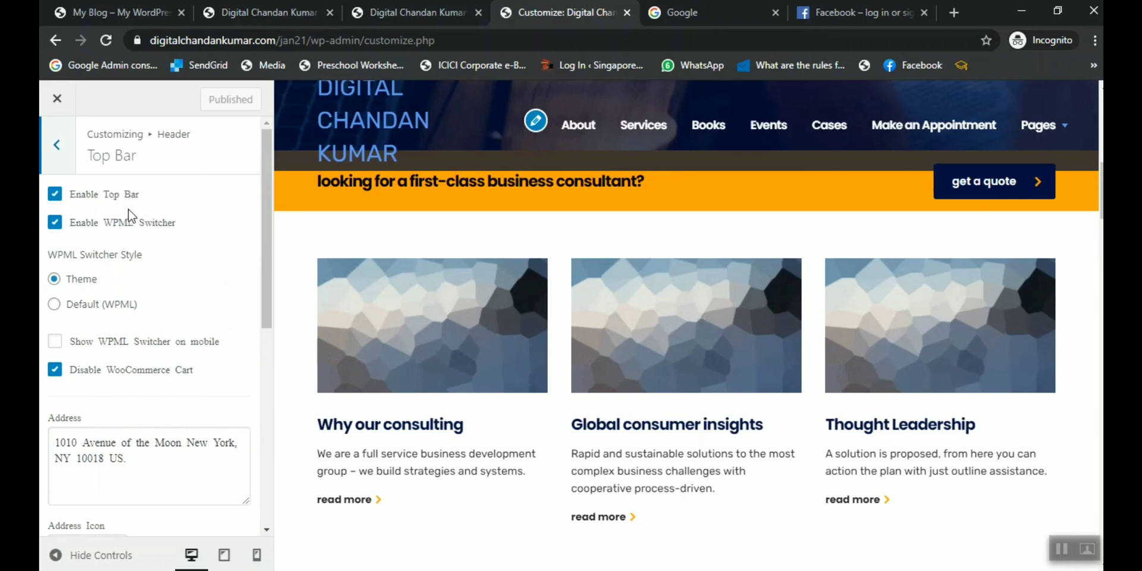
click(418, 13)
click(559, 13)
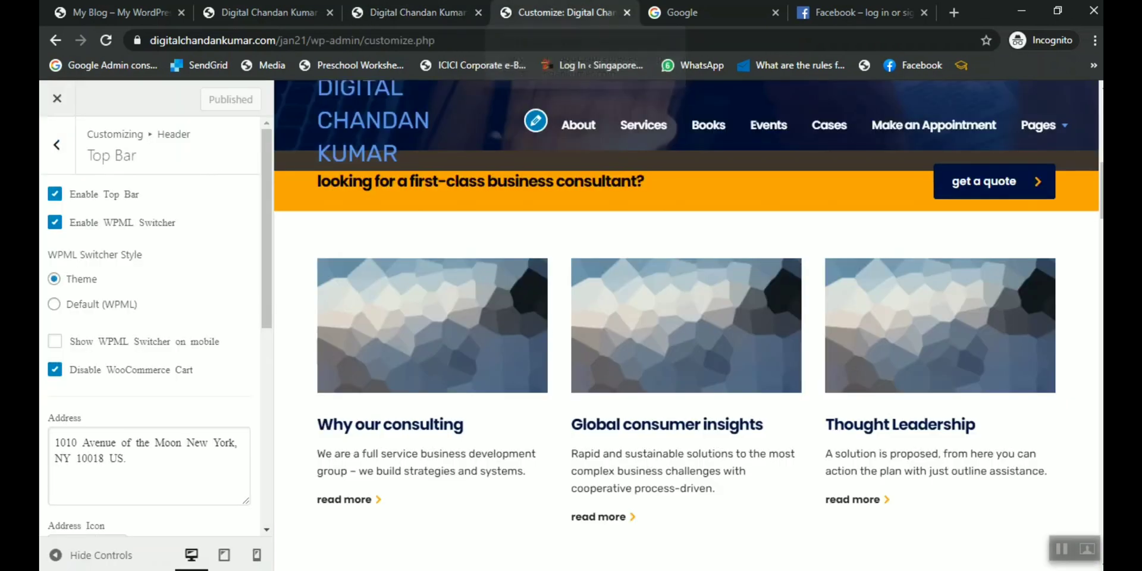
Try the header with the top bar disabled, re-enable it and examine the header in the preview
click(101, 196)
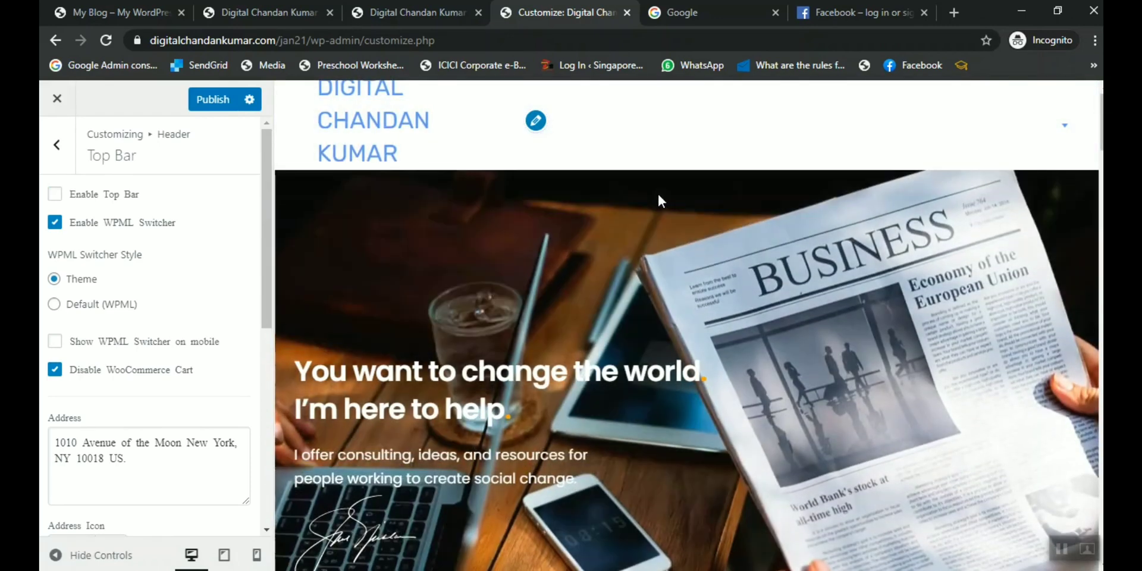
click(116, 200)
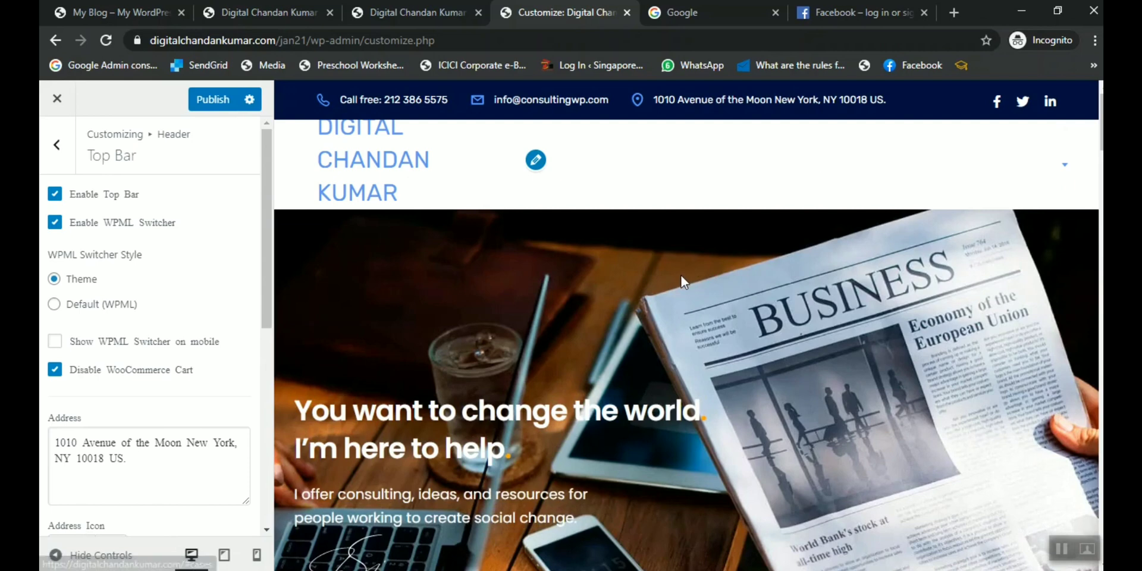
scroll(681, 276, down, 3)
scroll(681, 276, down, 2)
scroll(681, 276, up, 4)
scroll(680, 276, down, 2)
scroll(680, 276, down, 5)
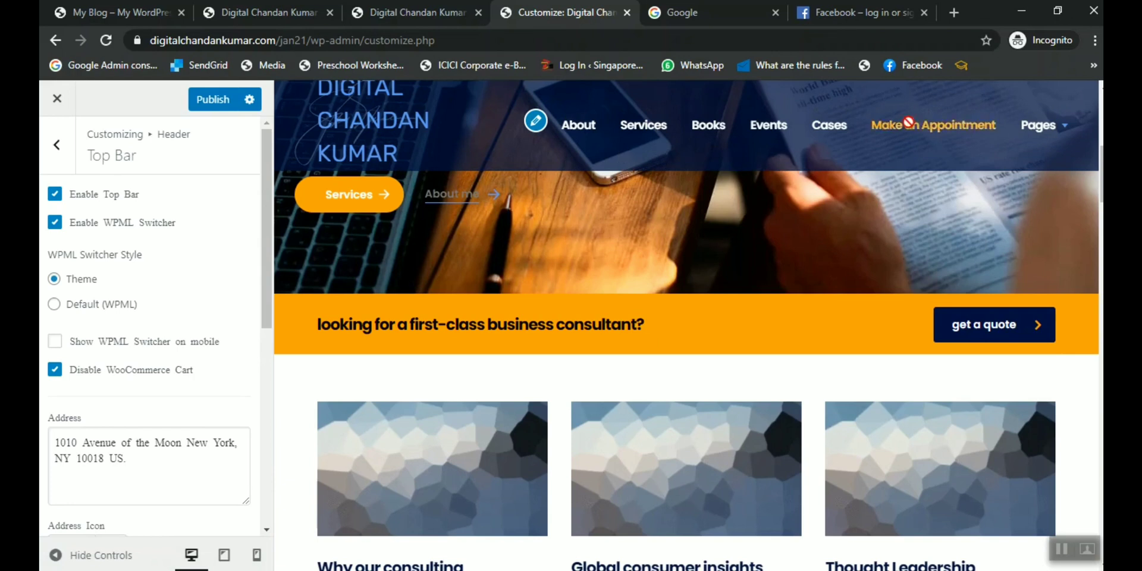
Disable the header's top bar and check the homepage preview without it
click(113, 201)
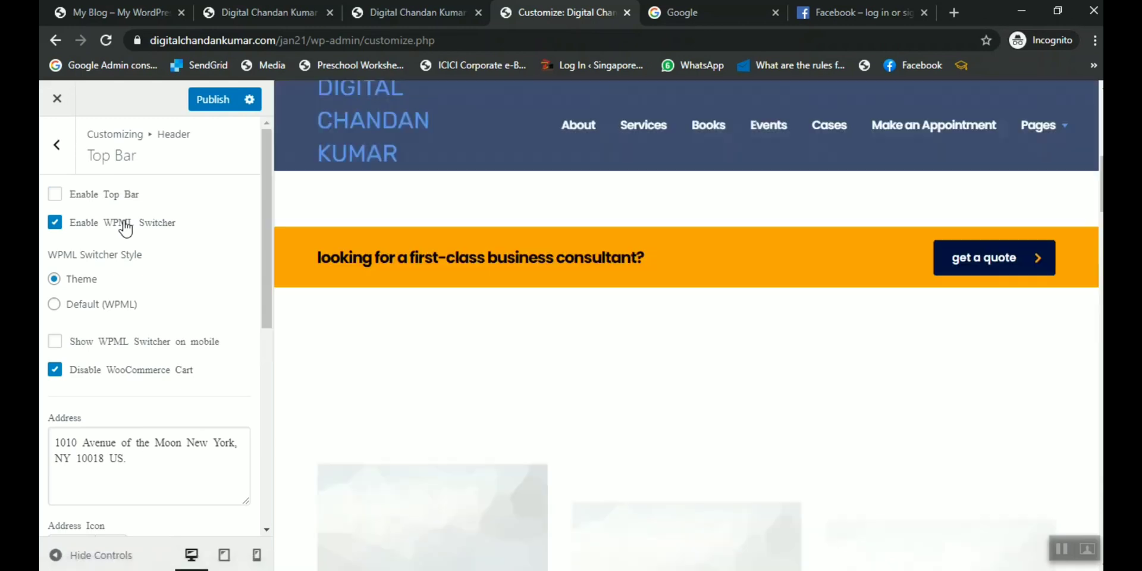
scroll(636, 325, down, 5)
scroll(637, 325, up, 12)
scroll(636, 324, down, 4)
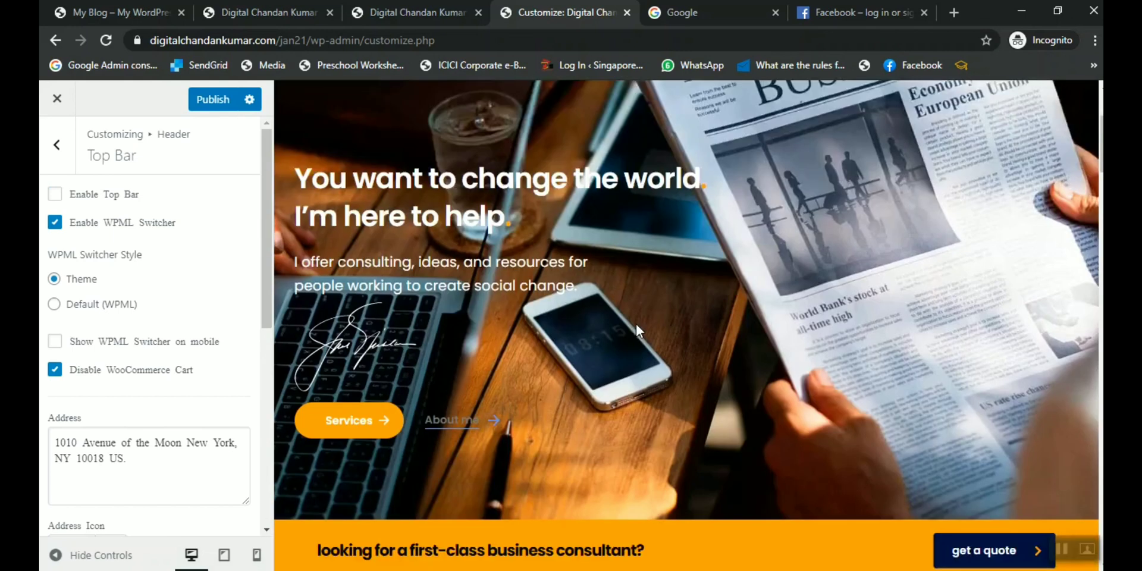
Disable the WPML switcher in the Top Bar options and review the homepage preview
click(103, 224)
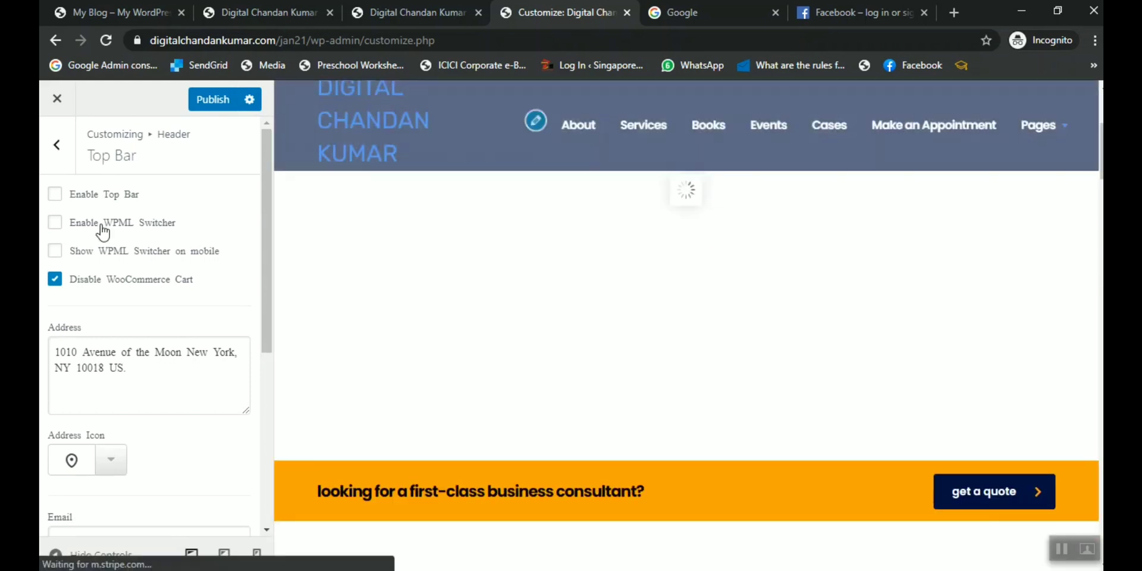
scroll(533, 312, down, 15)
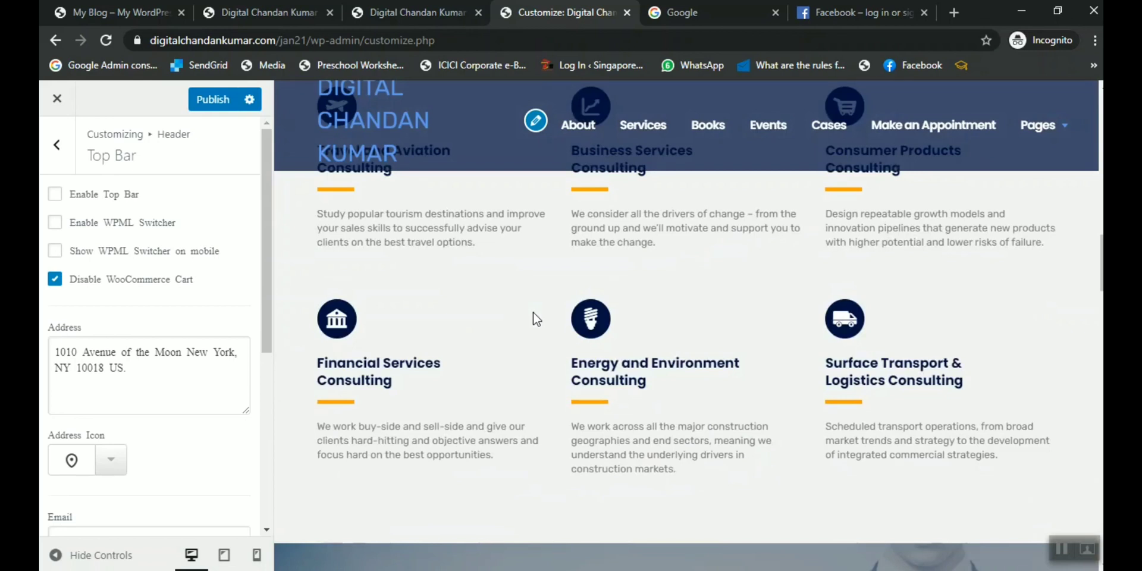
scroll(533, 312, up, 10)
scroll(533, 313, up, 8)
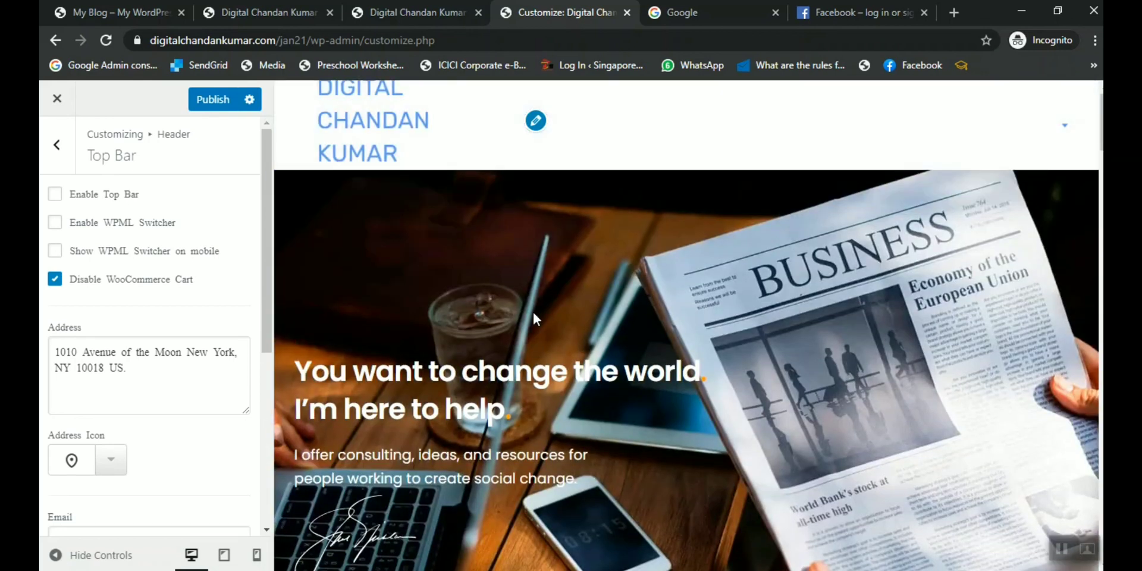
scroll(533, 313, down, 9)
scroll(532, 313, down, 10)
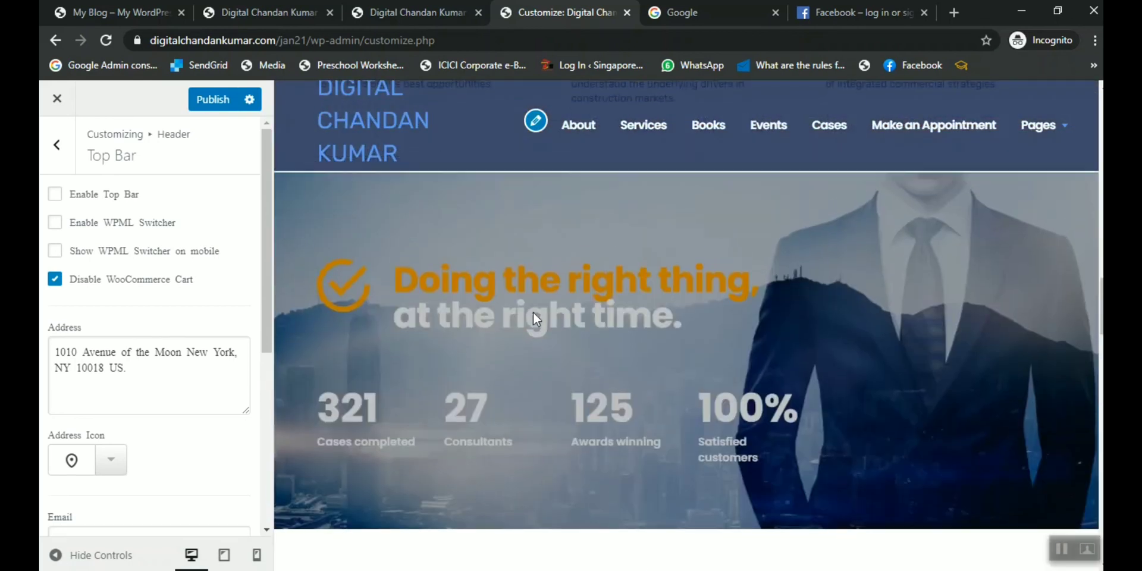
scroll(533, 313, up, 5)
scroll(533, 316, up, 1)
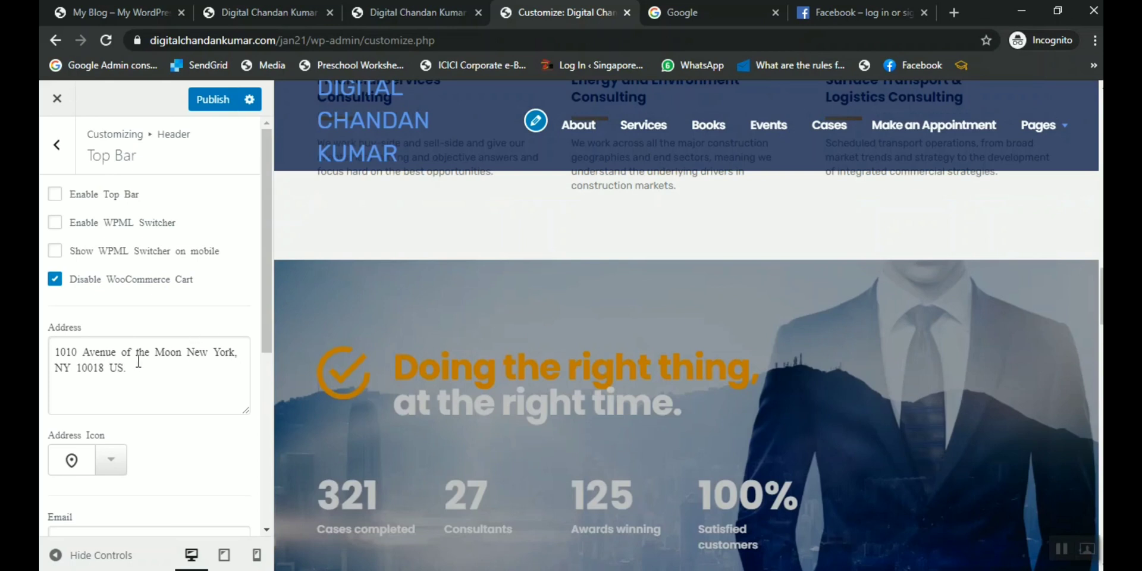
scroll(520, 365, up, 10)
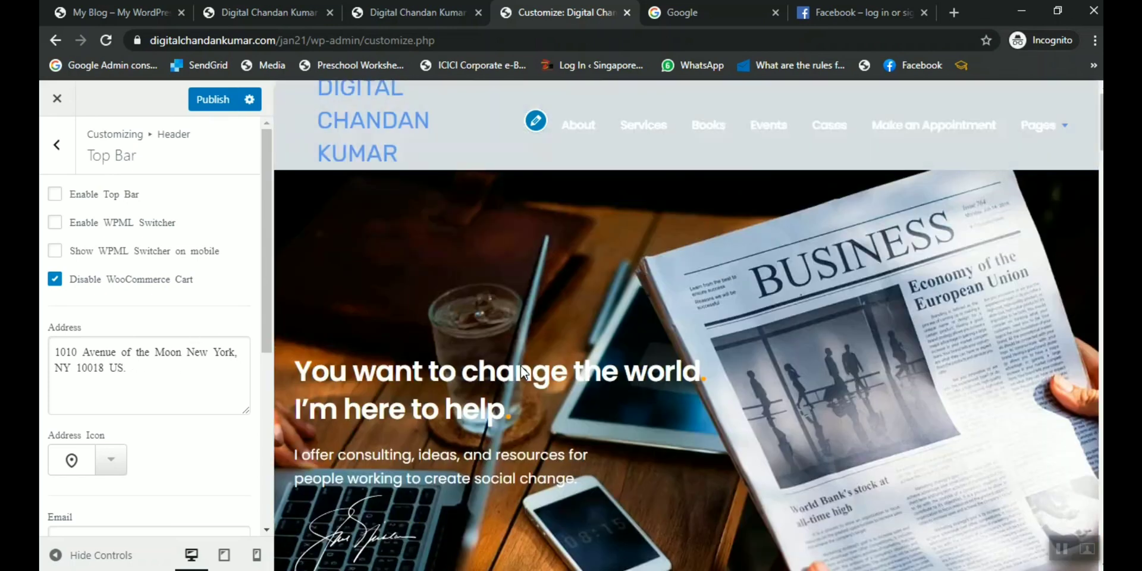
Review the top bar's address, email and phone number fields and their icons without editing them
drag(56, 352, 143, 387)
click(146, 384)
scroll(146, 383, down, 3)
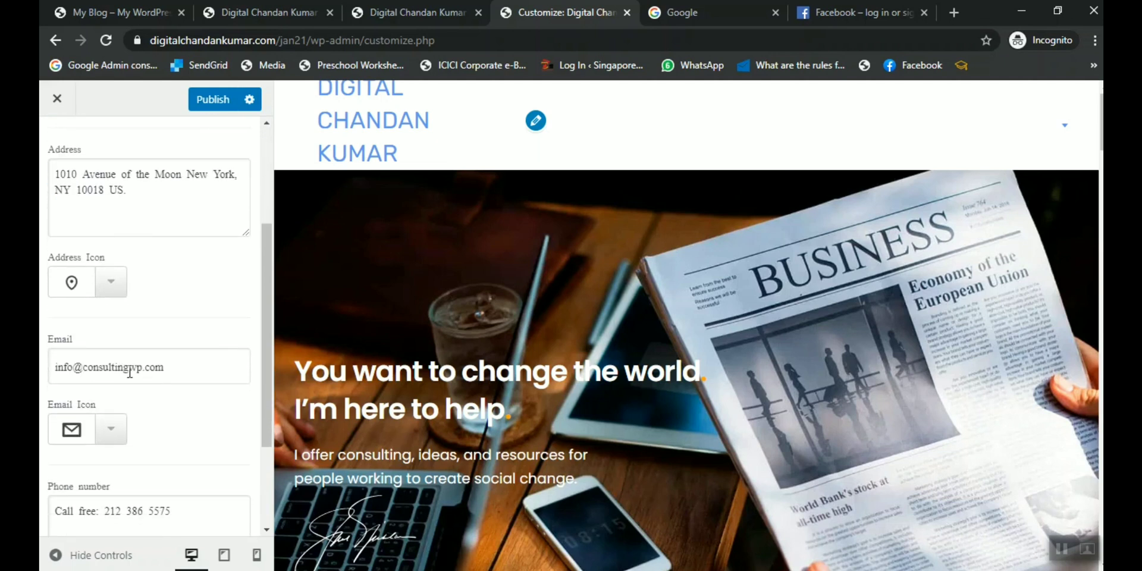
scroll(172, 375, down, 2)
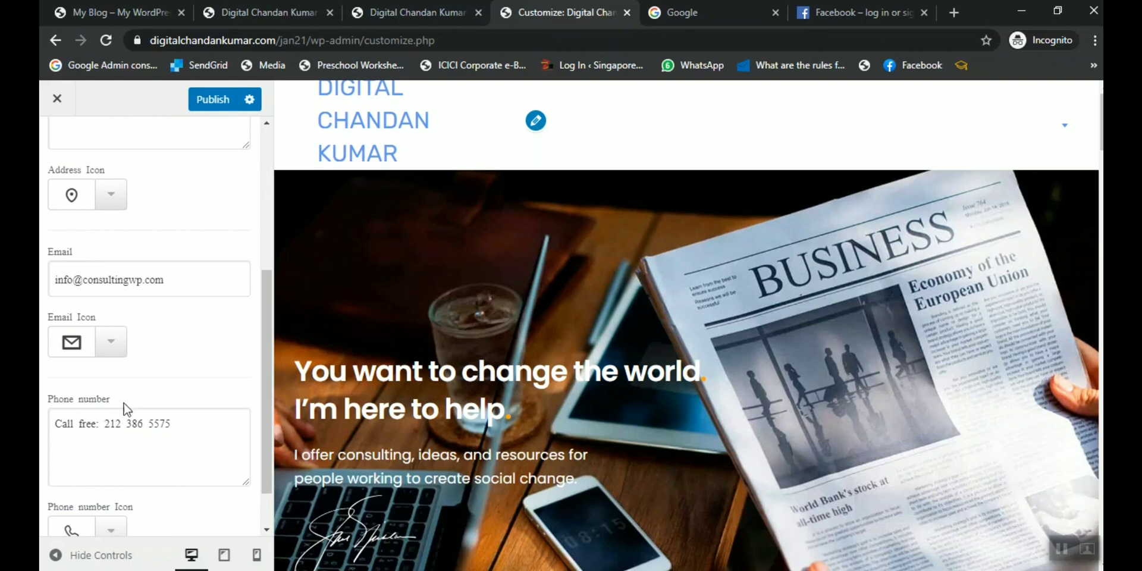
scroll(118, 422, down, 1)
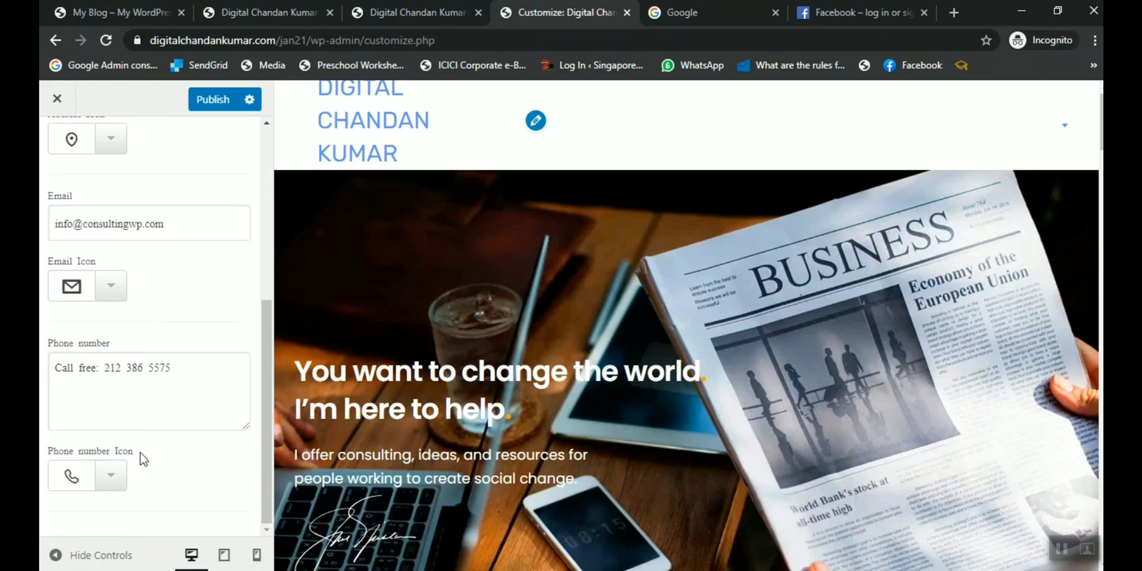
scroll(160, 199, up, 5)
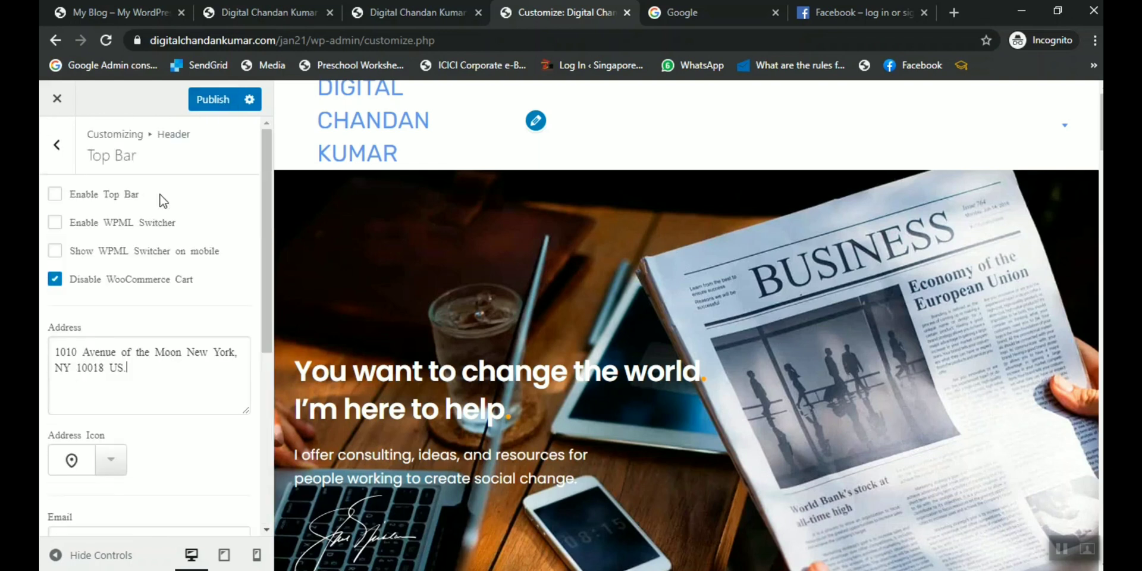
Open the Header Appearance settings and review the available header styles without changing the selection
click(57, 145)
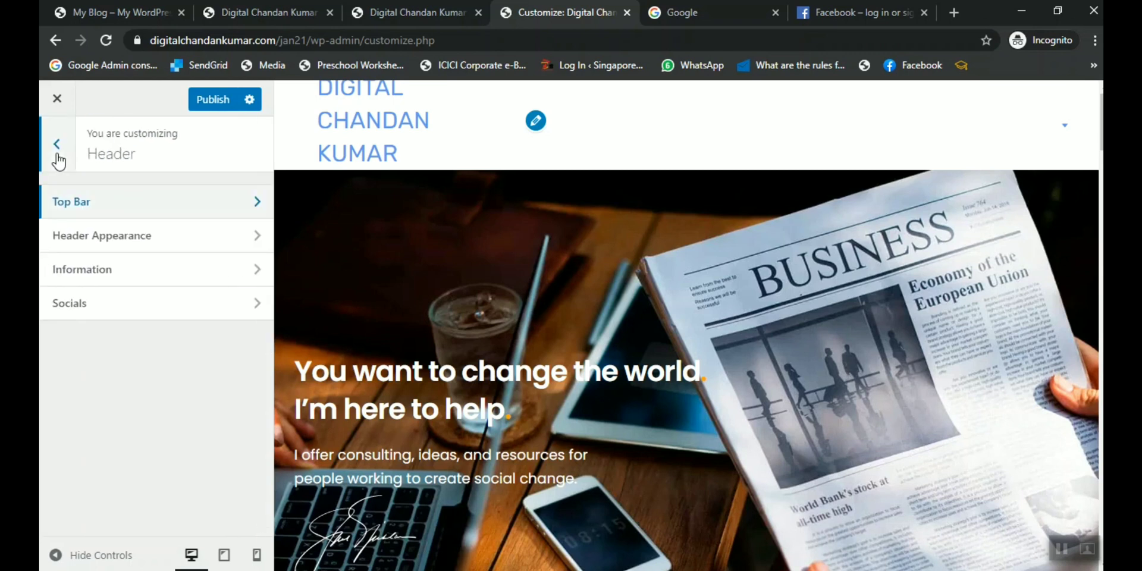
click(238, 251)
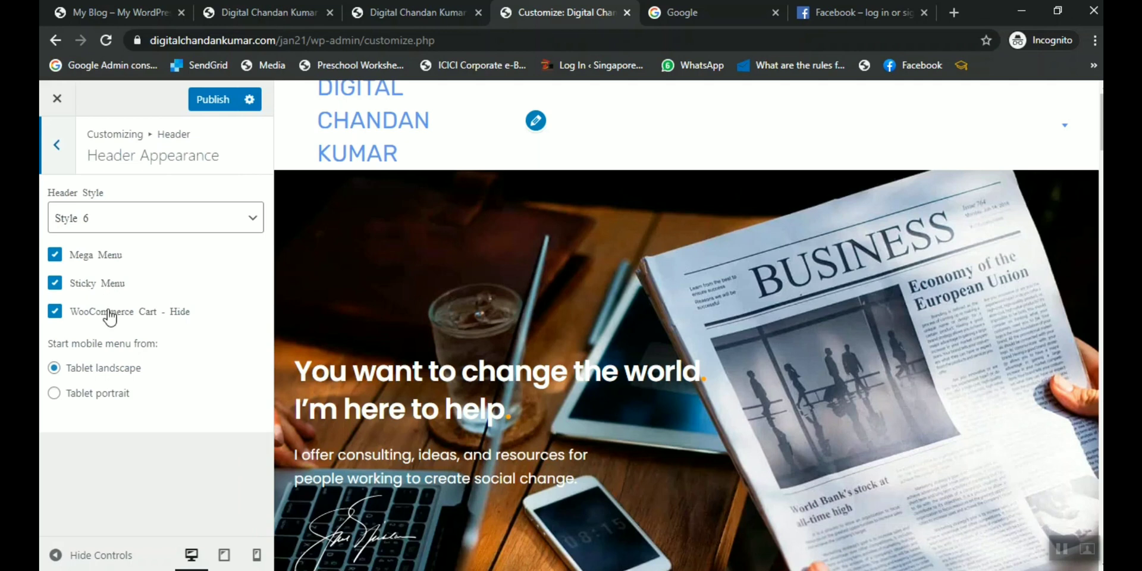
click(159, 211)
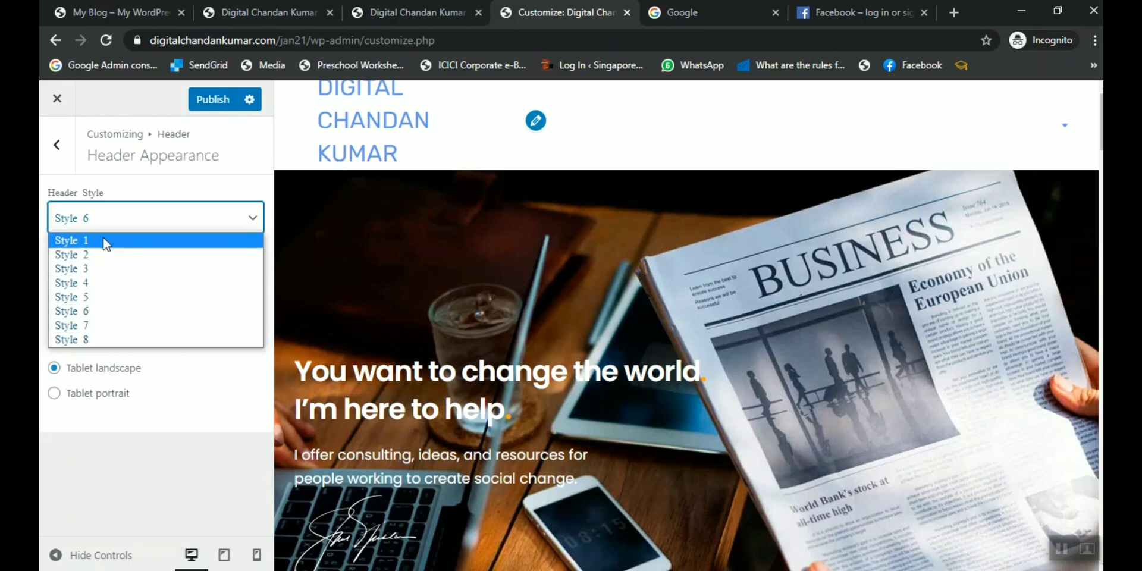
click(149, 489)
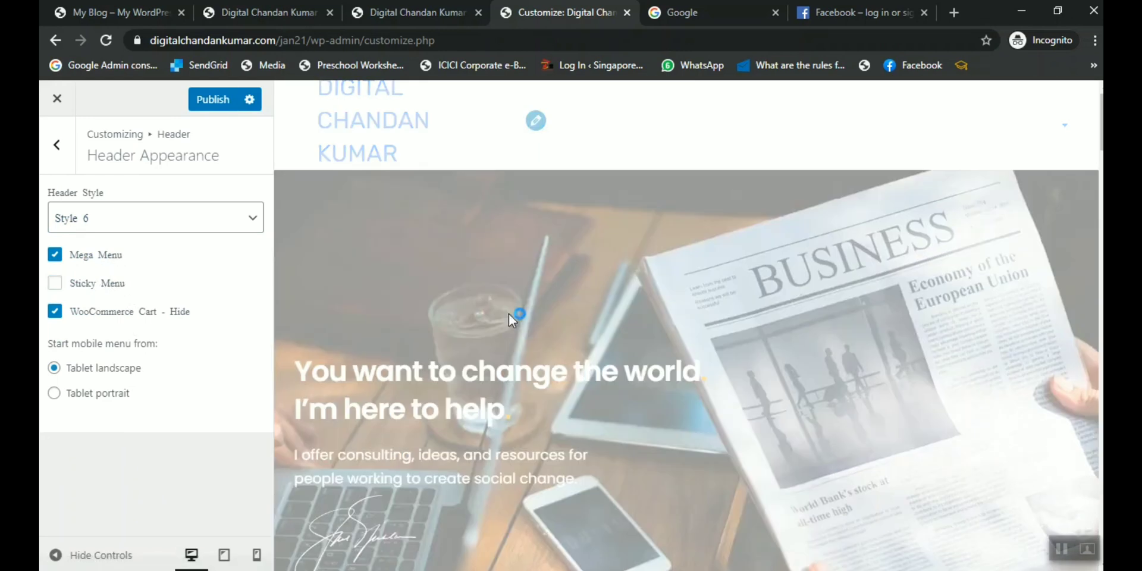
Try the header with the sticky menu disabled, check the homepage preview and re-enable the sticky menu
scroll(518, 313, down, 6)
scroll(519, 313, down, 15)
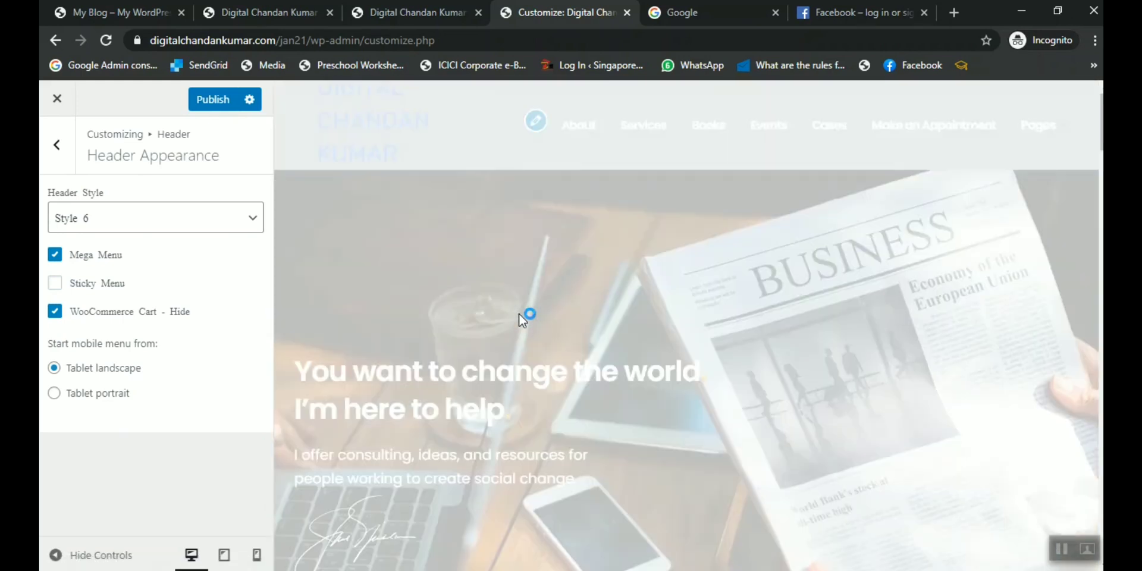
click(107, 284)
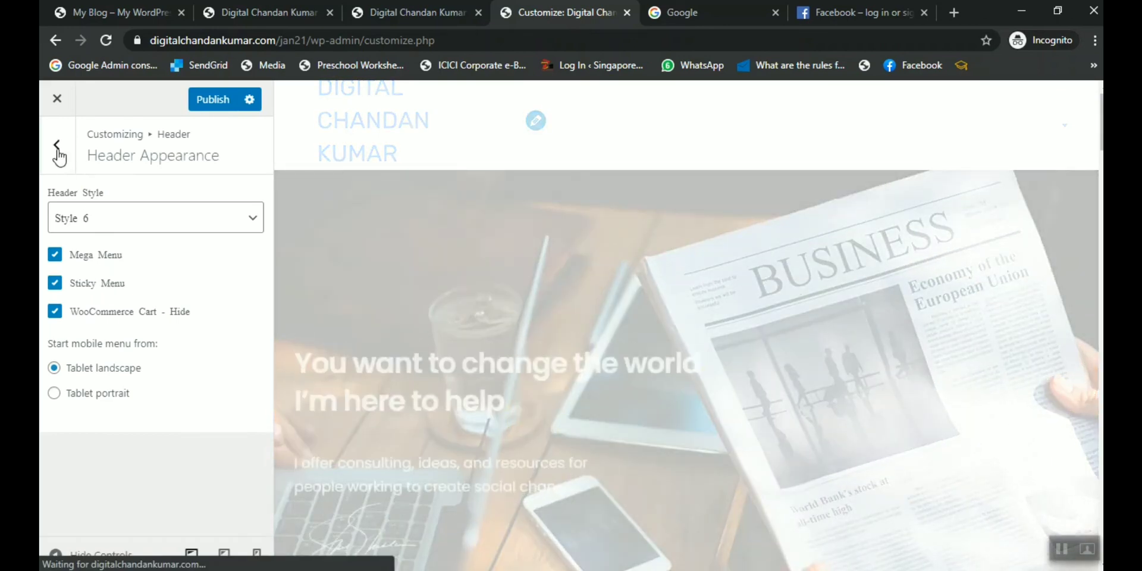
Review the header's Information fields for address, working hours, phone number and copyright, and compare them with the footer in the preview
click(57, 147)
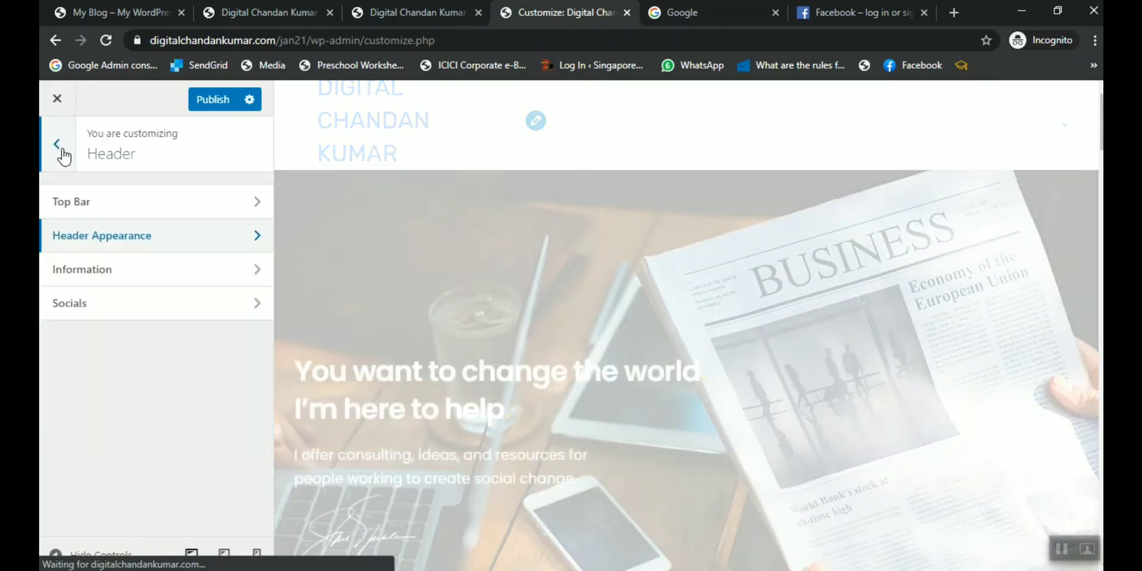
click(190, 274)
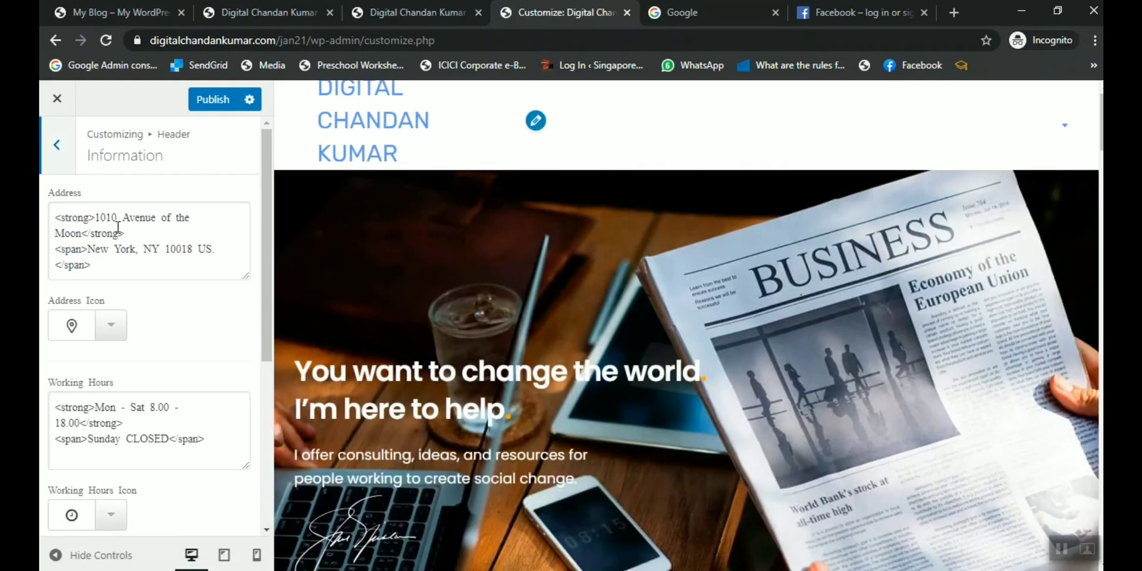
drag(118, 227, 169, 260)
scroll(168, 262, down, 3)
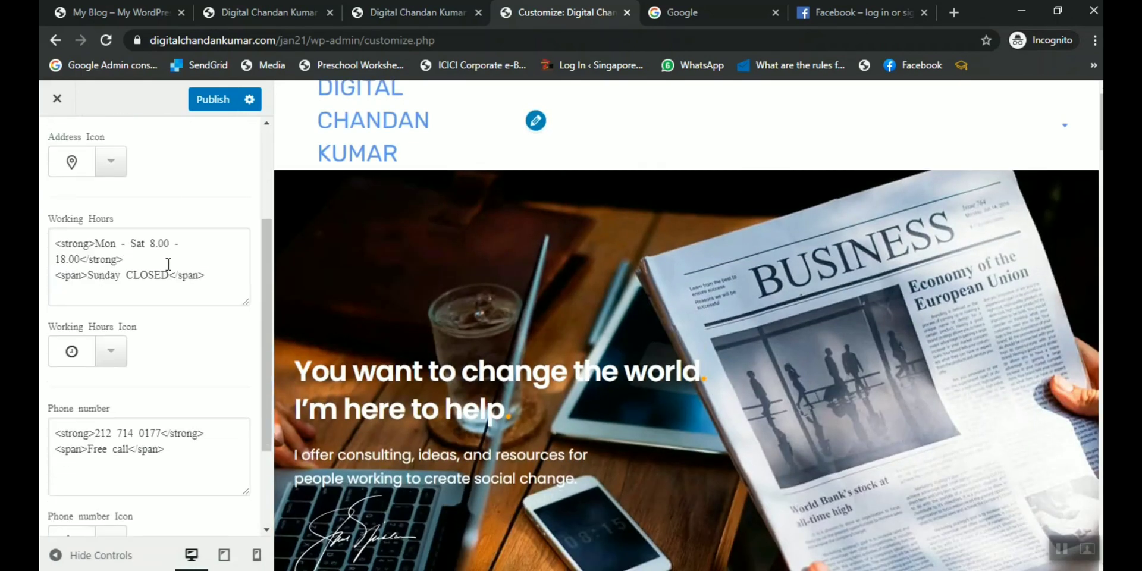
scroll(147, 283, down, 2)
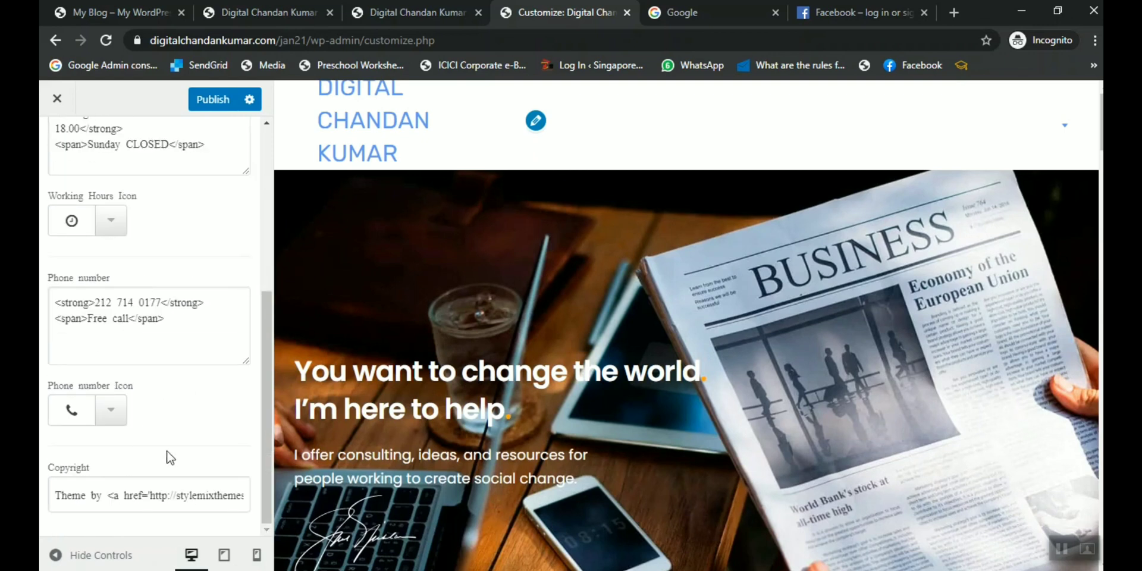
scroll(622, 390, down, 15)
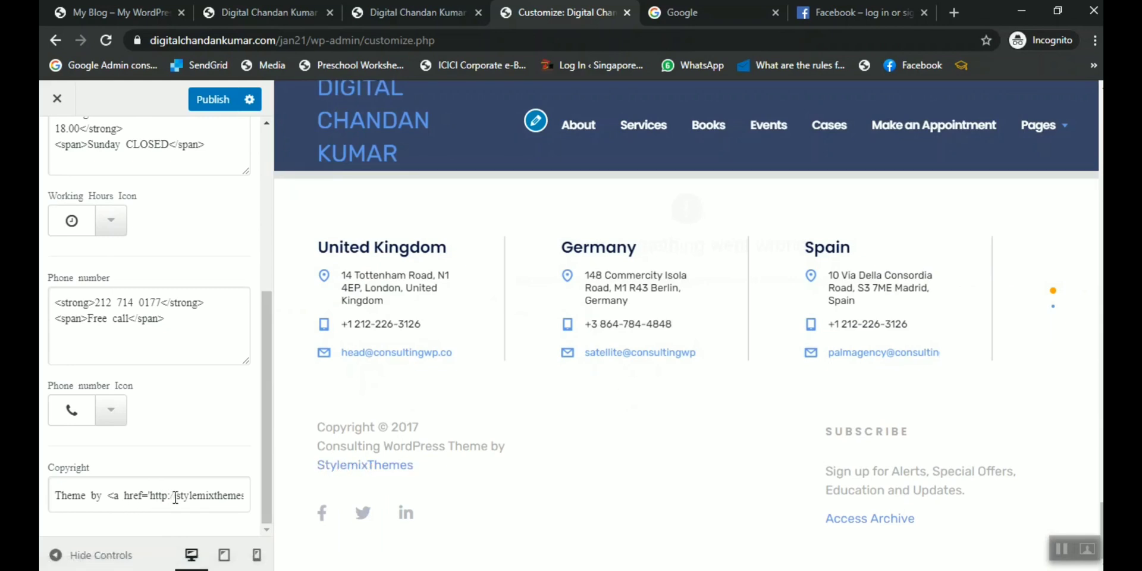
scroll(102, 219, up, 5)
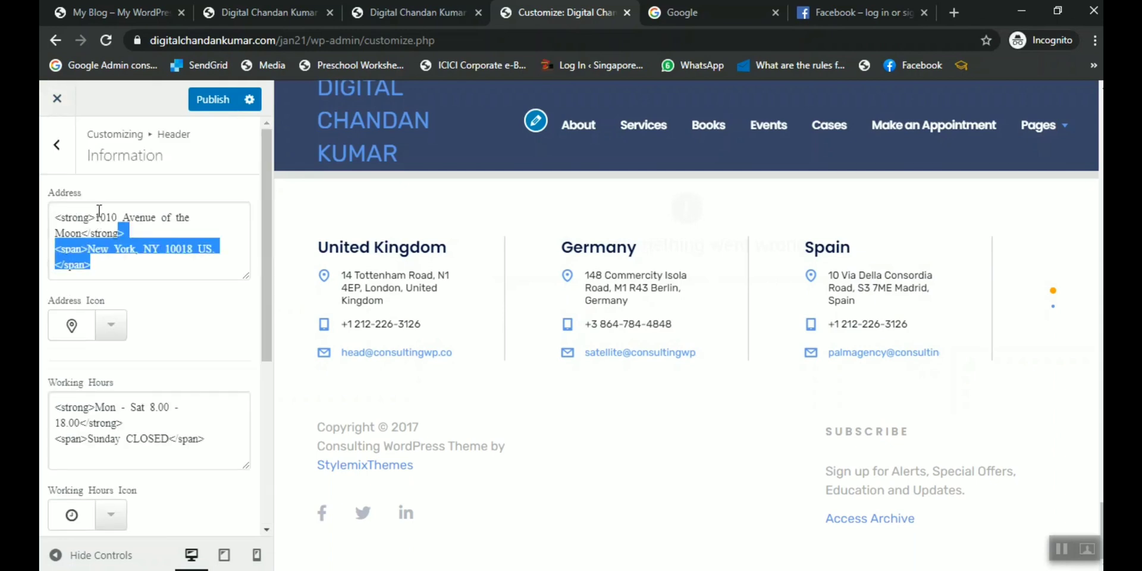
Try enabling Show in mobile for the header socials, turn it back off and review the list of social networks
click(54, 150)
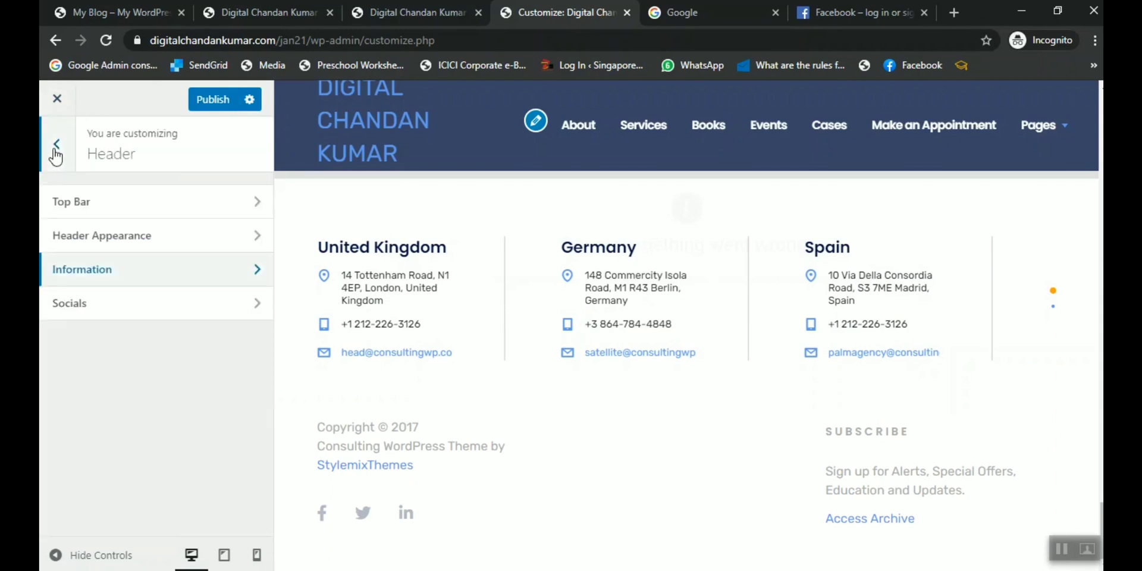
click(177, 309)
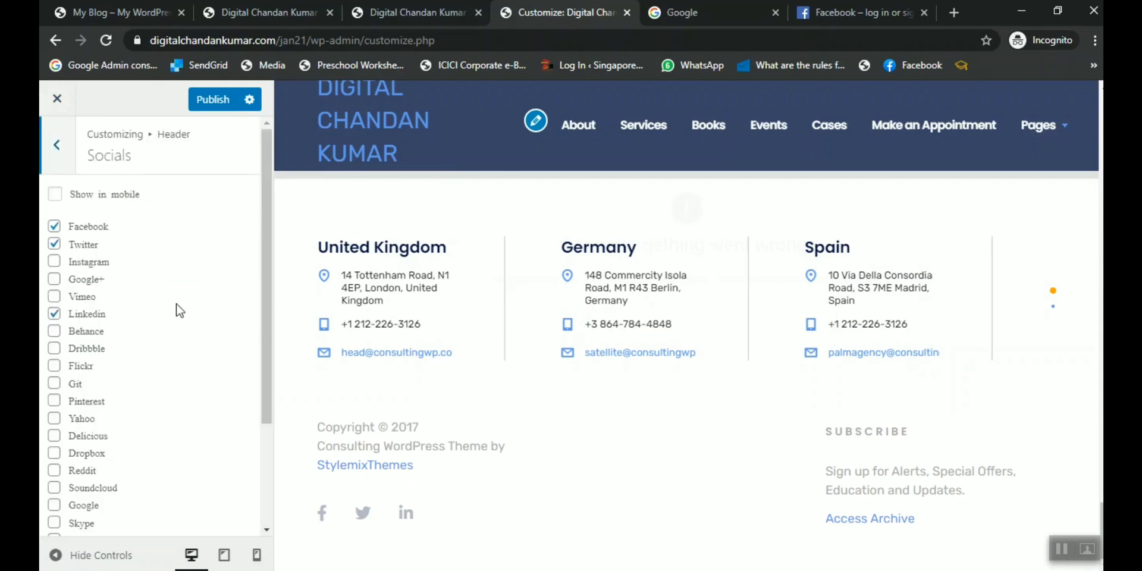
scroll(107, 257, down, 1)
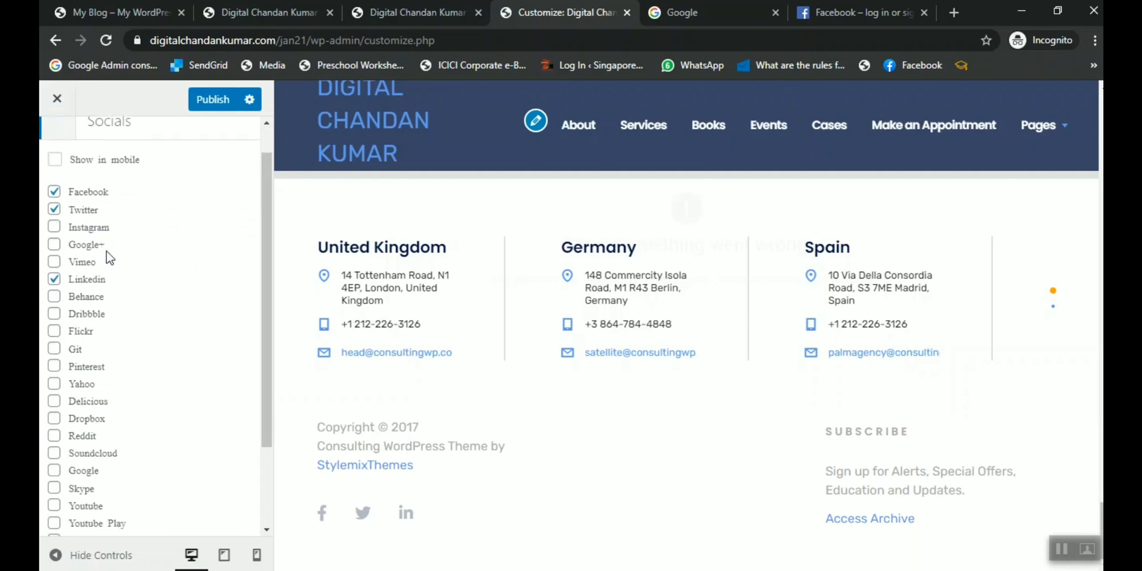
click(56, 160)
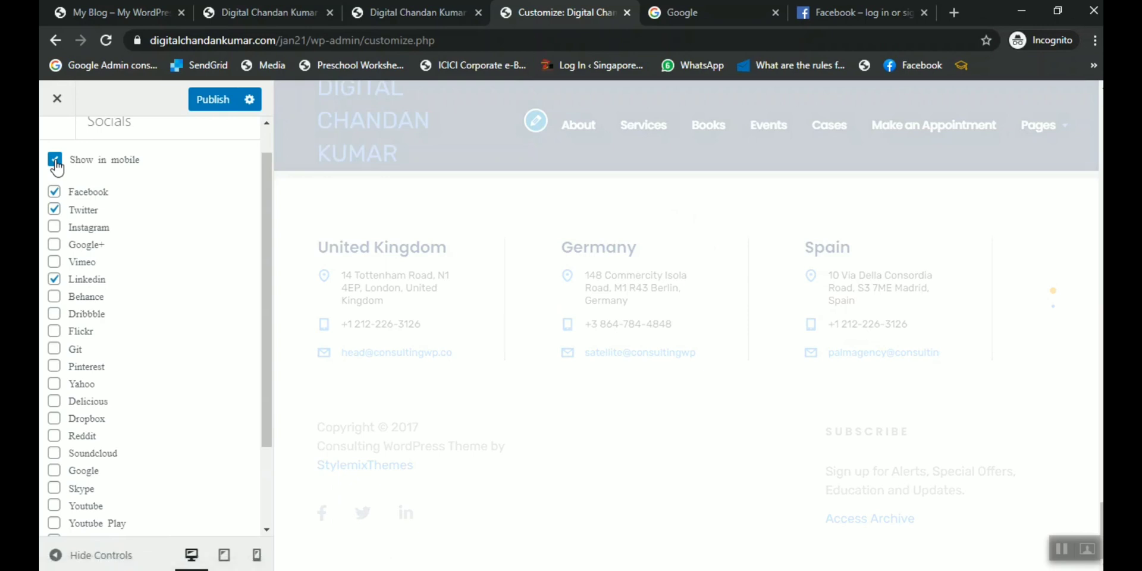
scroll(162, 355, down, 2)
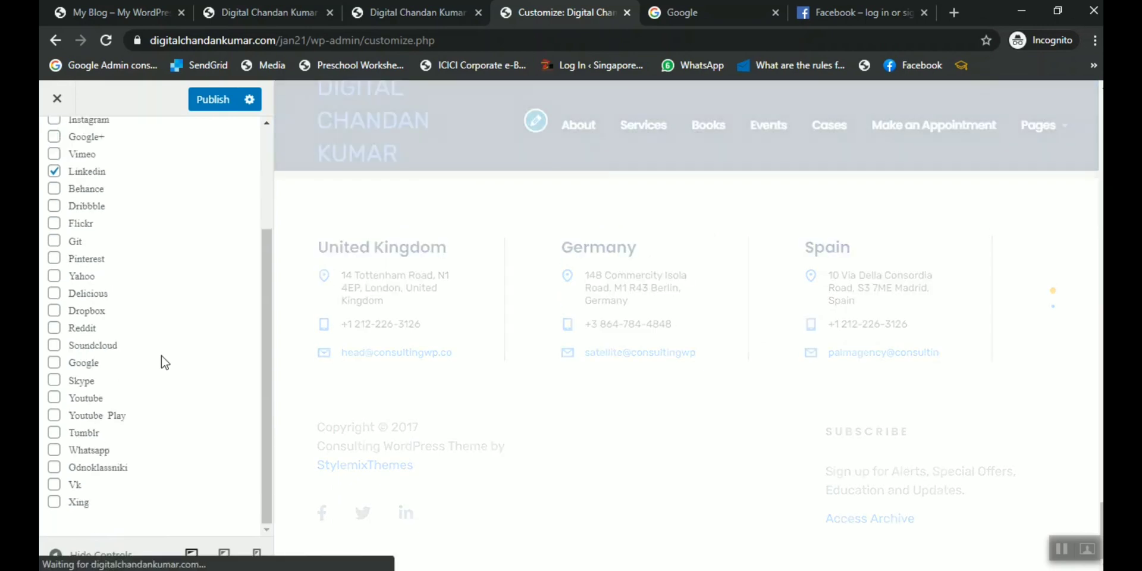
scroll(161, 355, up, 3)
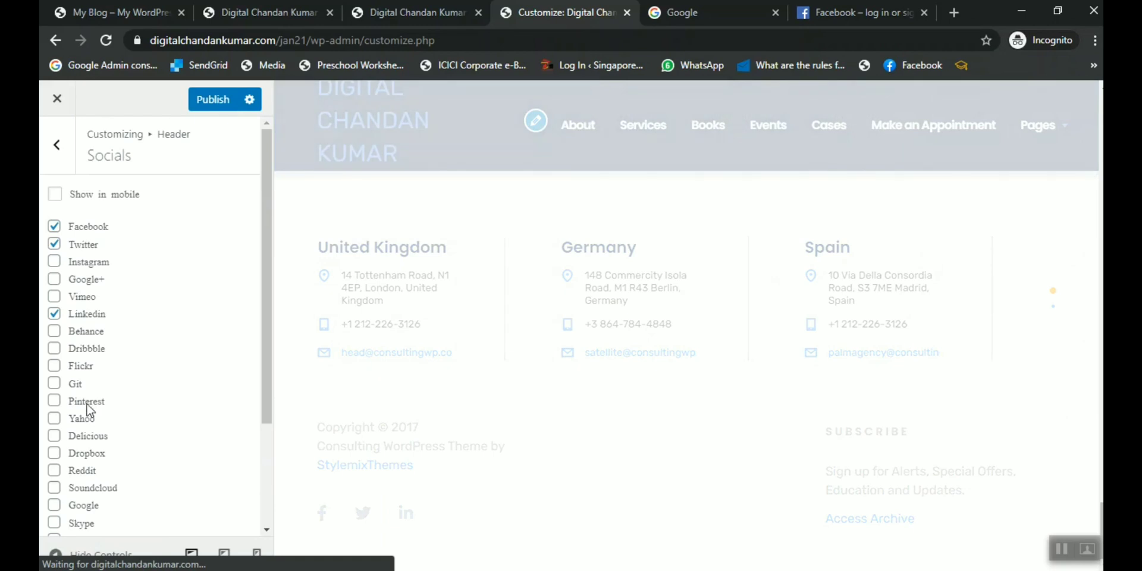
Open the footer's Layout settings and review the logo, hide, widget area, footer text and copyright options without editing them
click(55, 151)
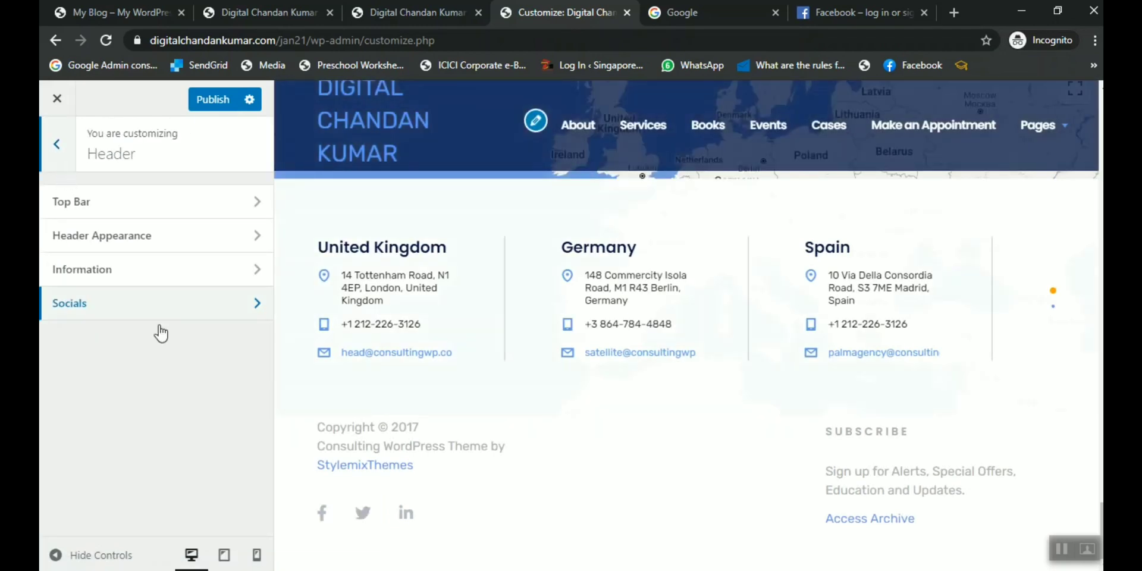
click(57, 147)
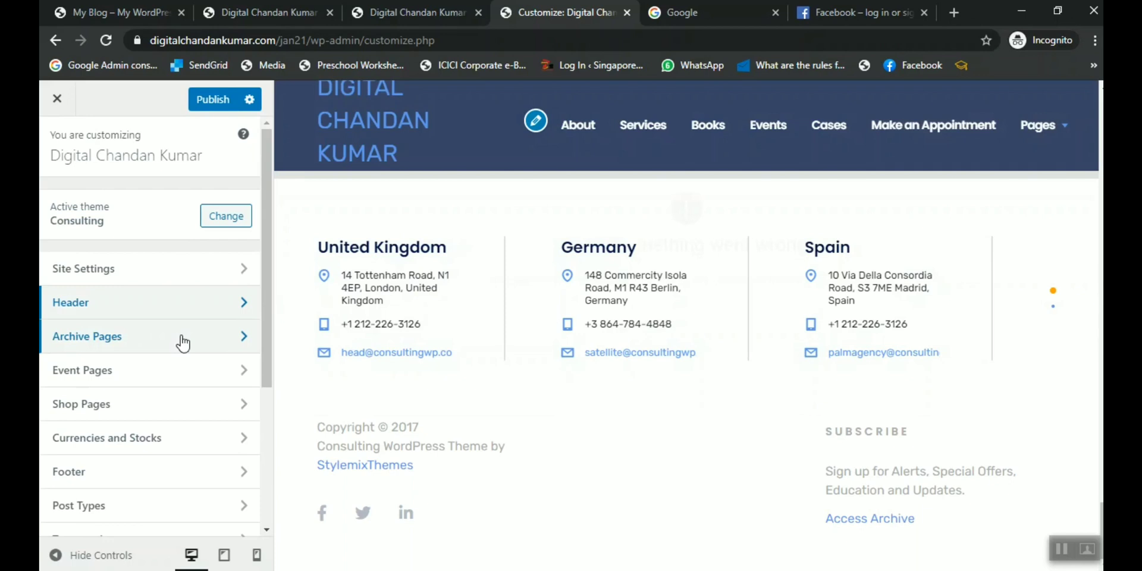
scroll(181, 342, down, 2)
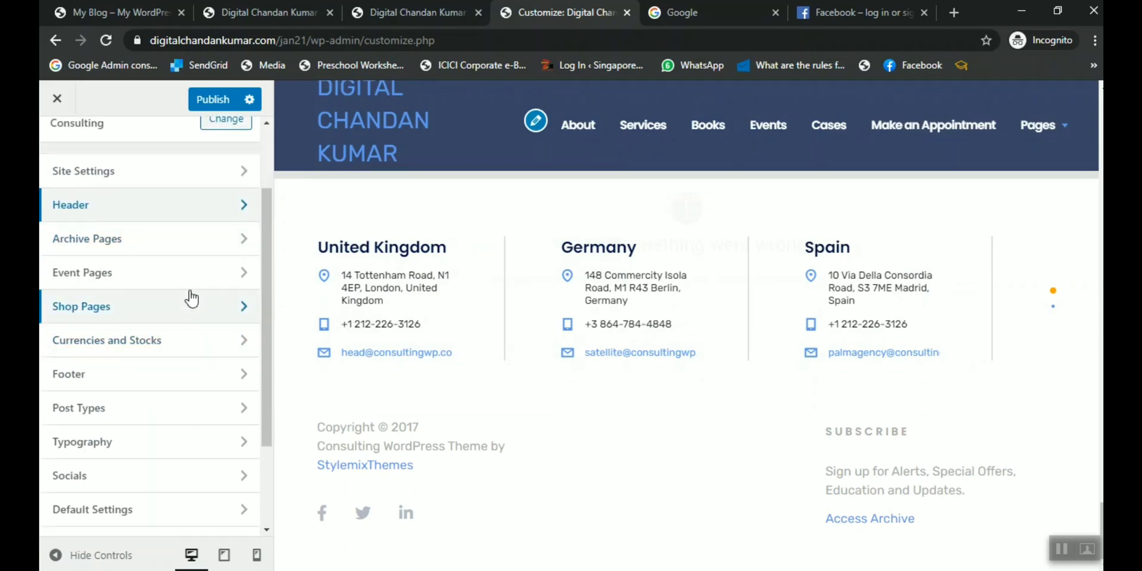
click(240, 379)
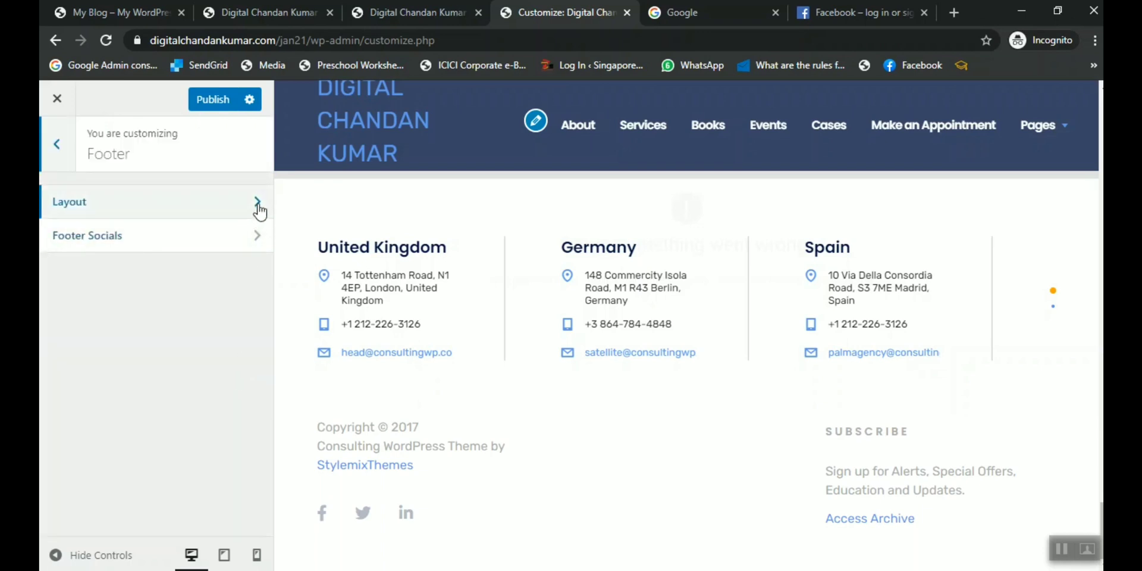
click(257, 202)
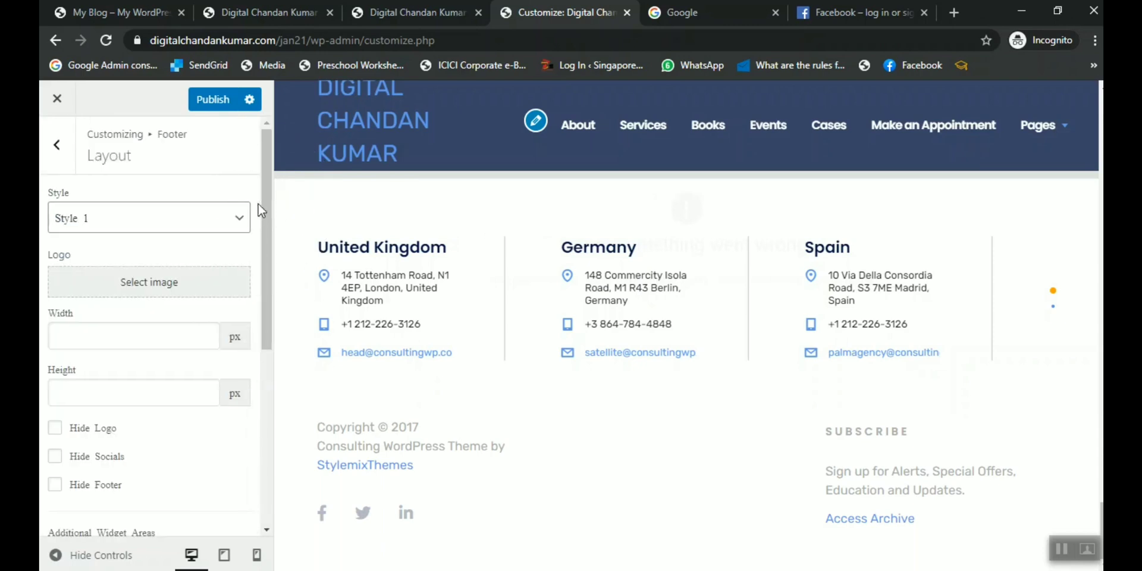
scroll(220, 324, down, 6)
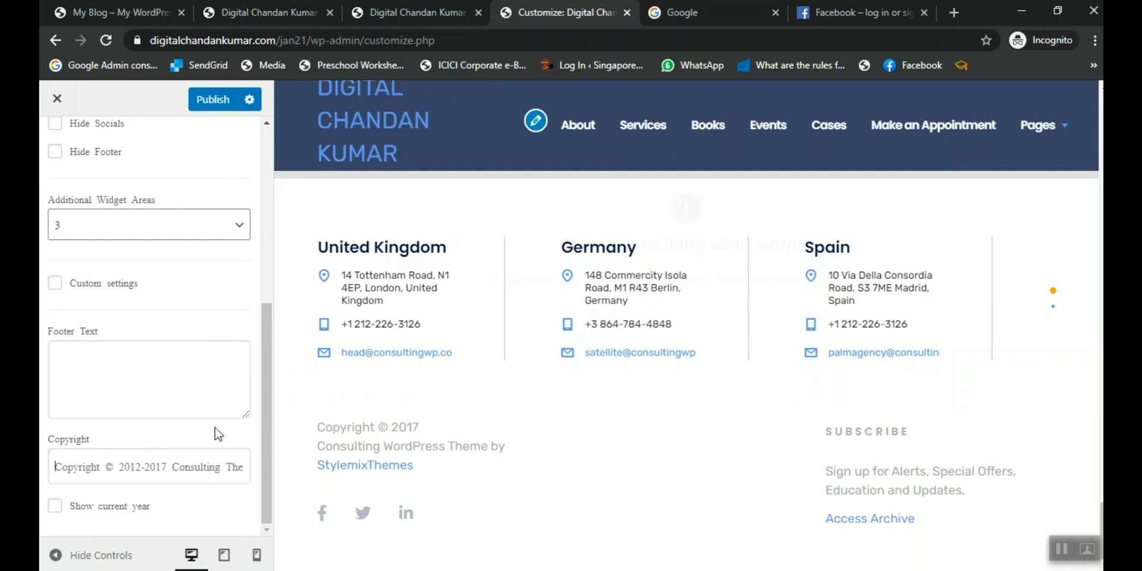
scroll(215, 427, up, 5)
scroll(196, 431, down, 4)
click(151, 454)
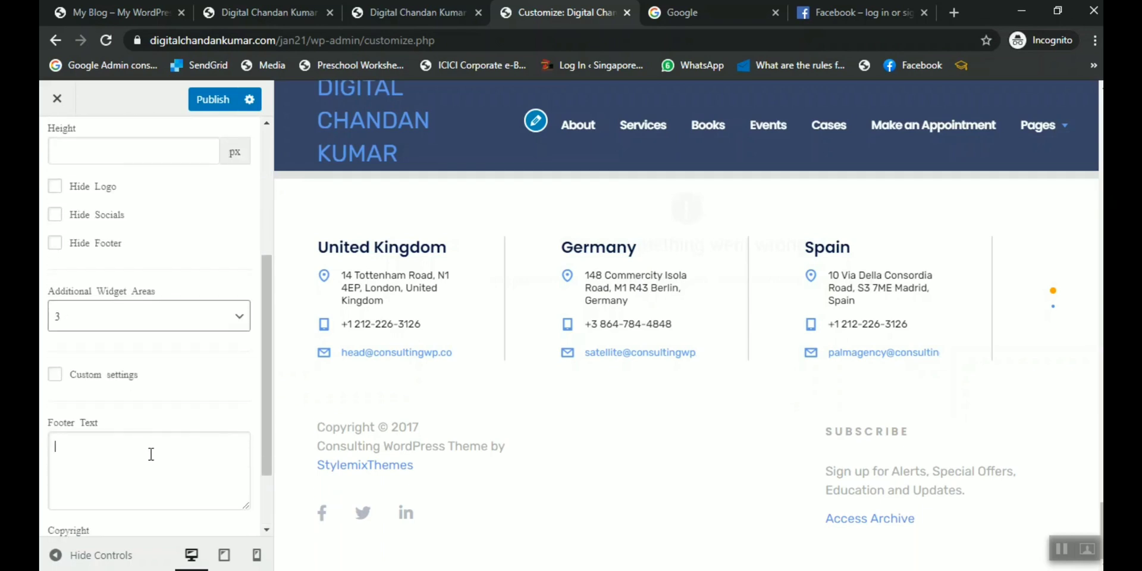
scroll(150, 455, up, 3)
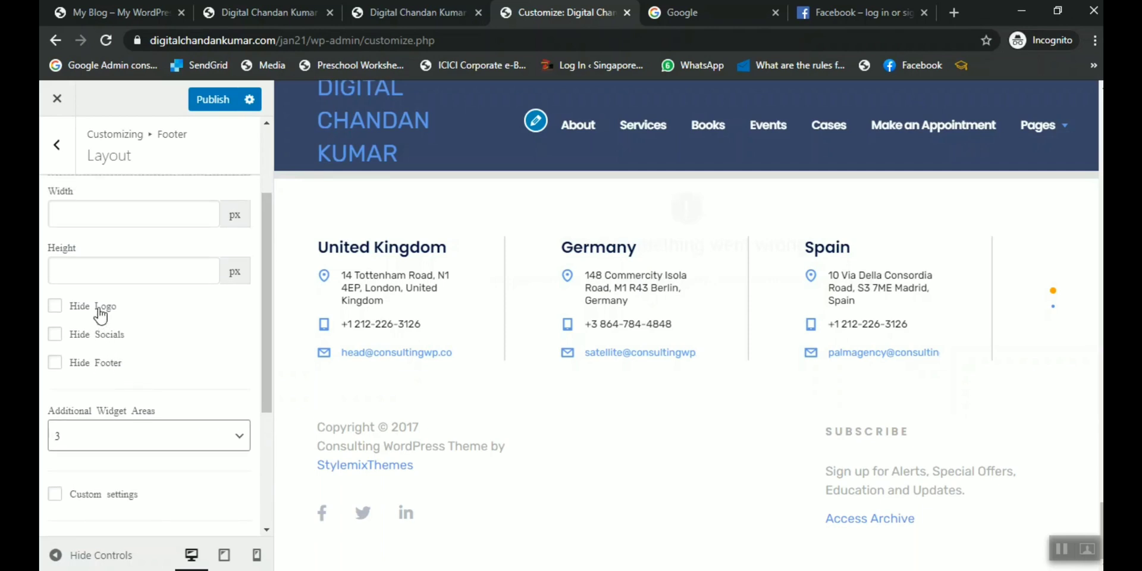
Try hiding the footer's socials, logo and the whole footer, check the preview and turn all three hide options back off
double_click(330, 515)
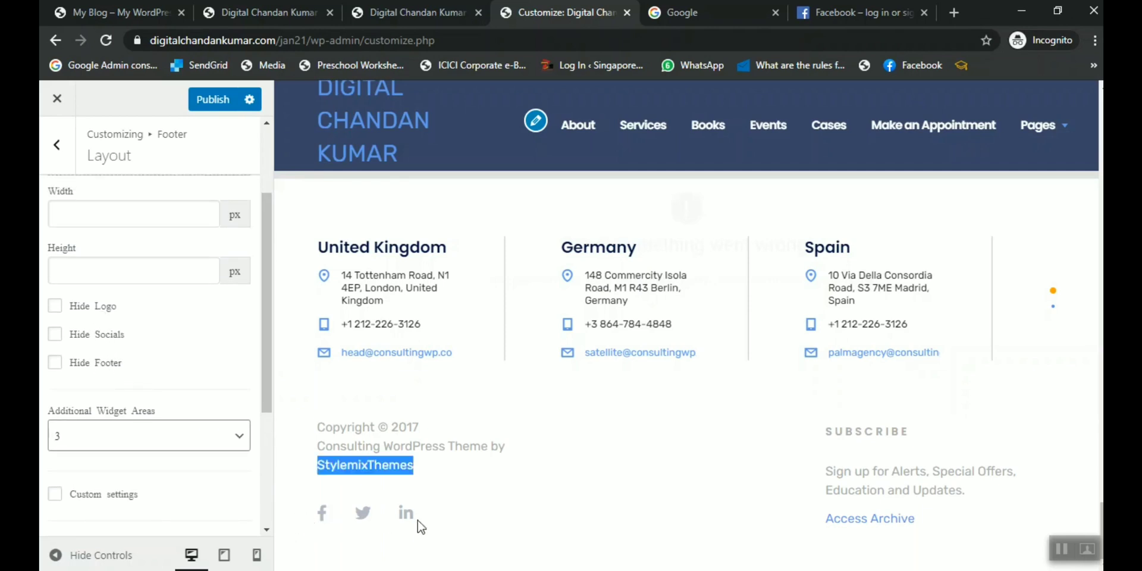
click(620, 479)
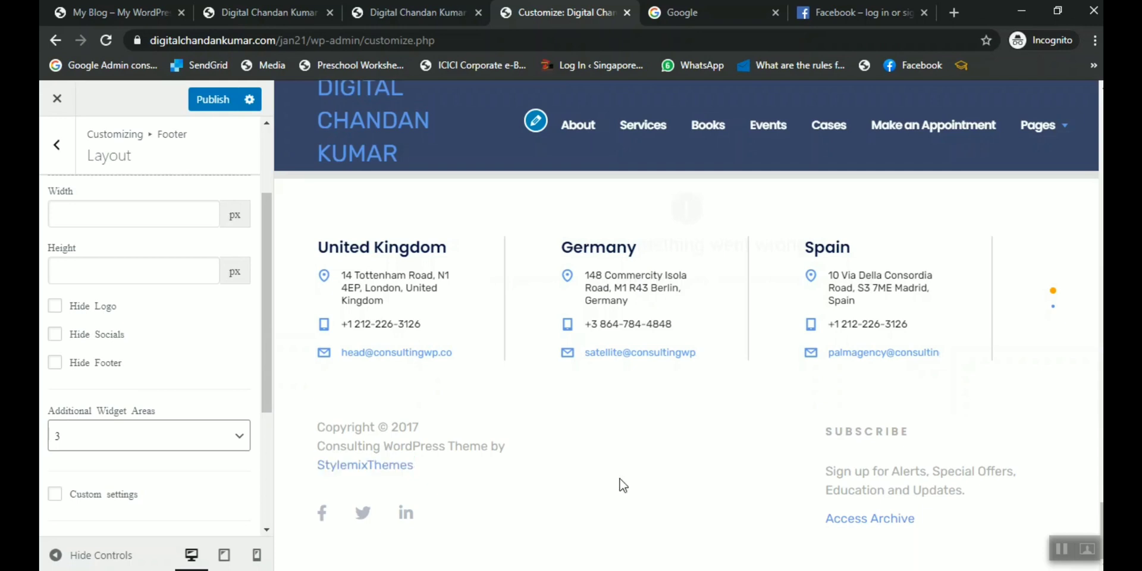
click(54, 333)
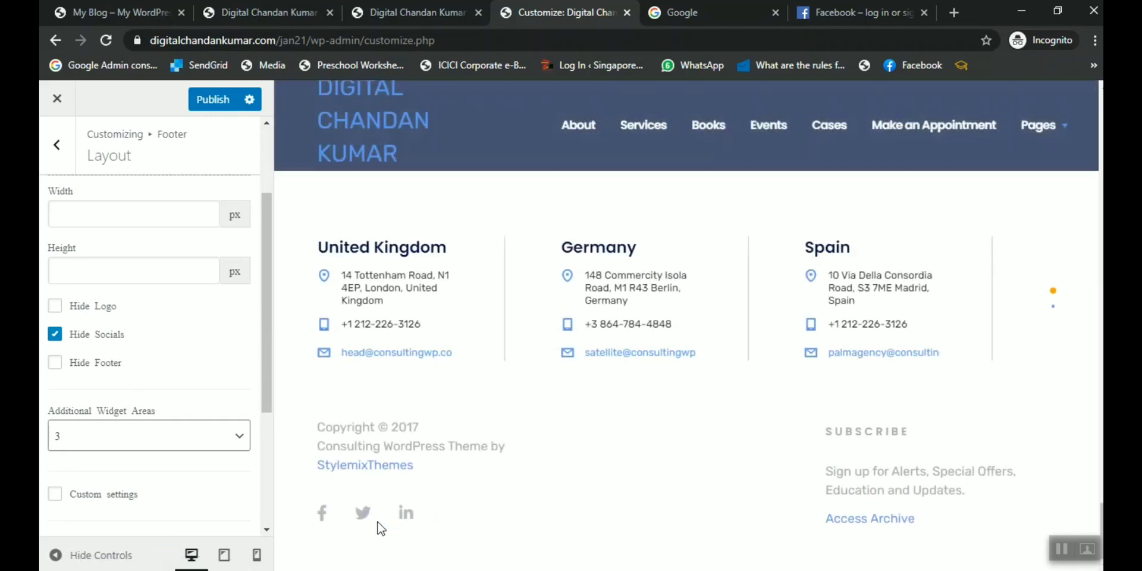
click(78, 362)
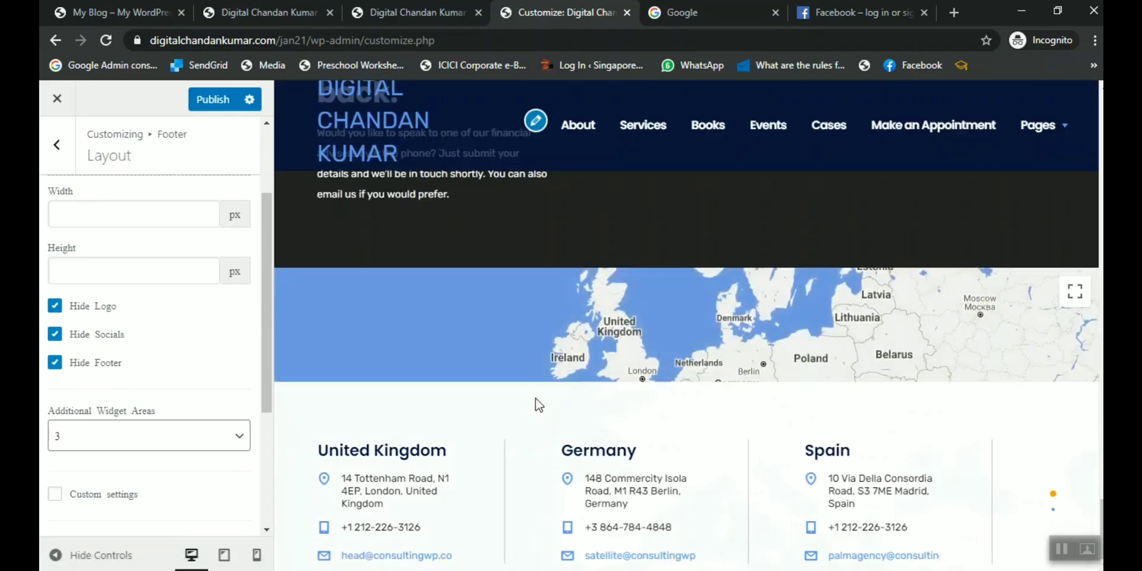
click(94, 307)
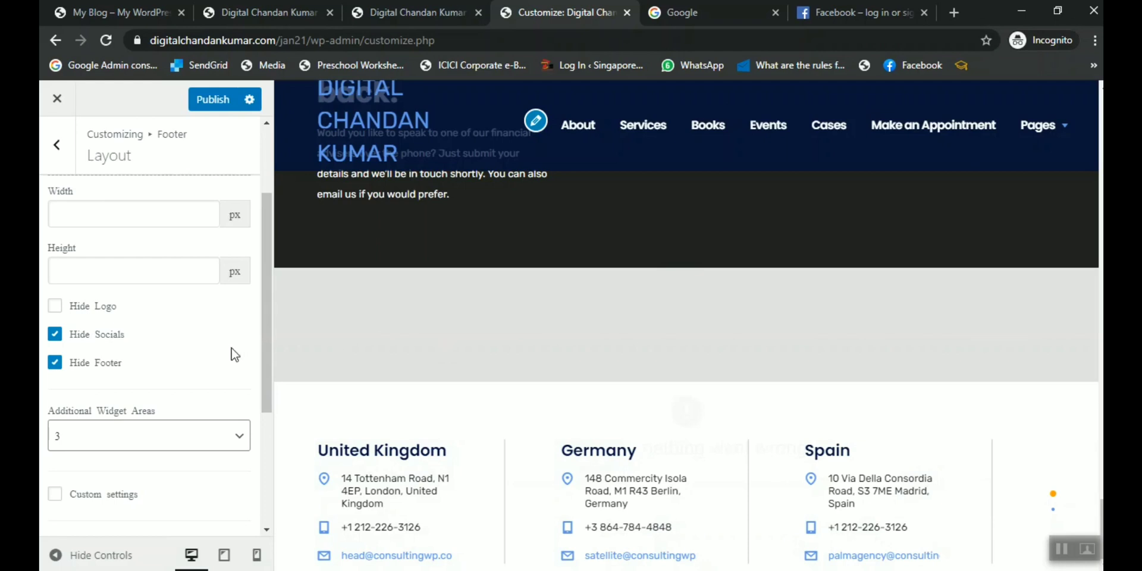
click(113, 374)
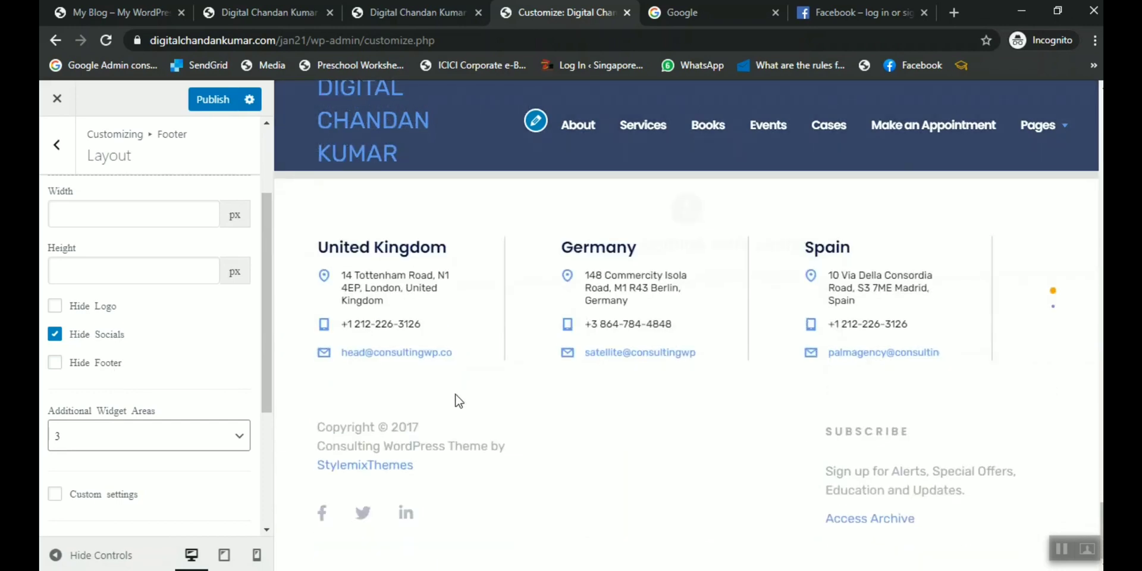
click(78, 333)
Review the footer layout's available styles and keep Style 1
scroll(169, 359, up, 2)
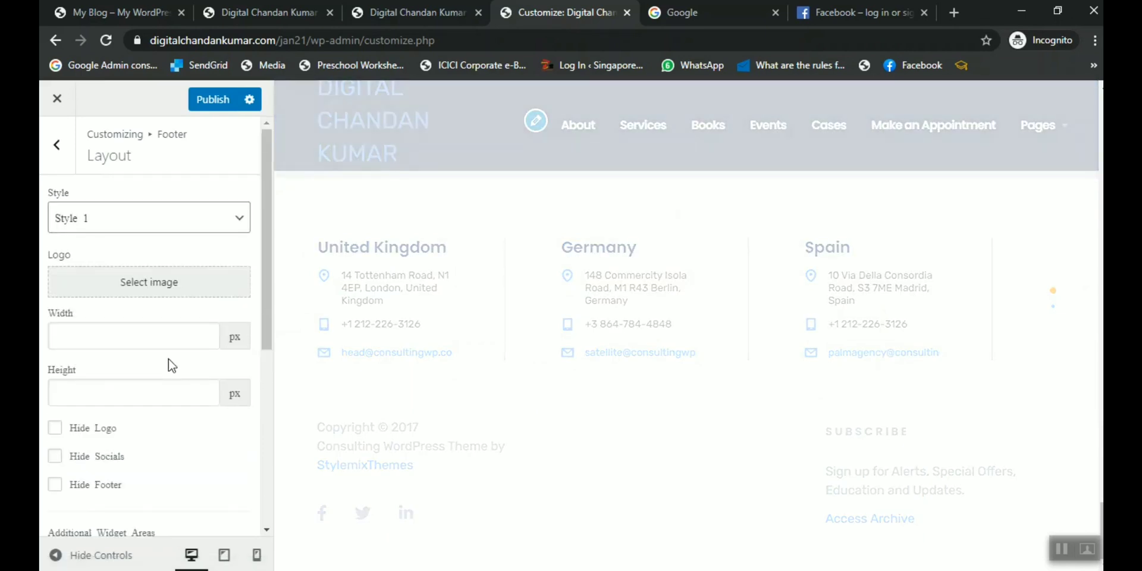
scroll(168, 359, down, 3)
scroll(169, 309, up, 3)
click(169, 223)
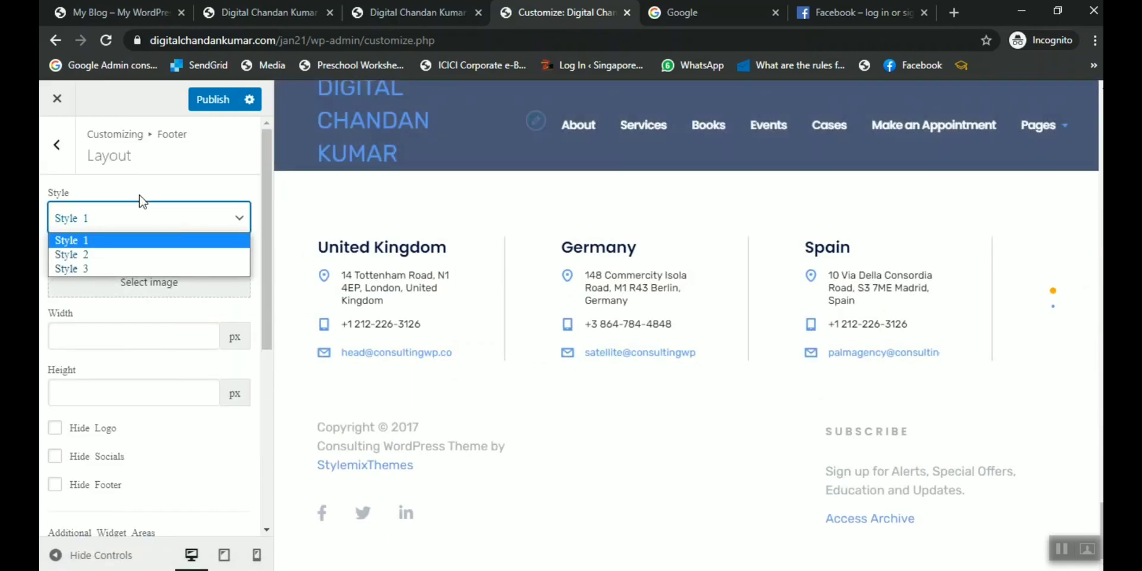
click(608, 455)
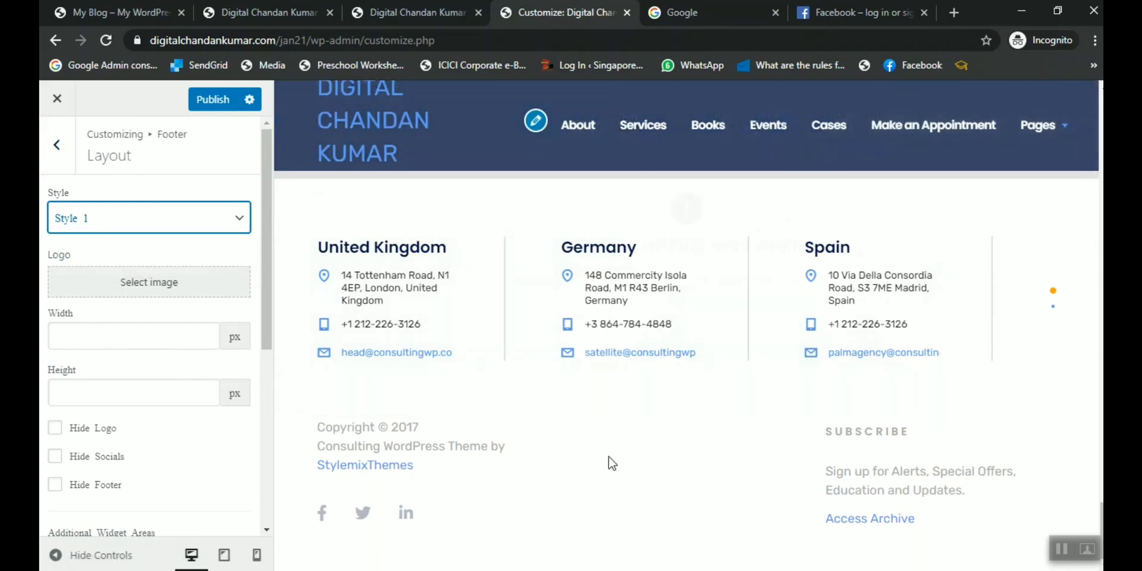
Leave the footer's layout settings and review the Footer Socials options without changing them
click(64, 162)
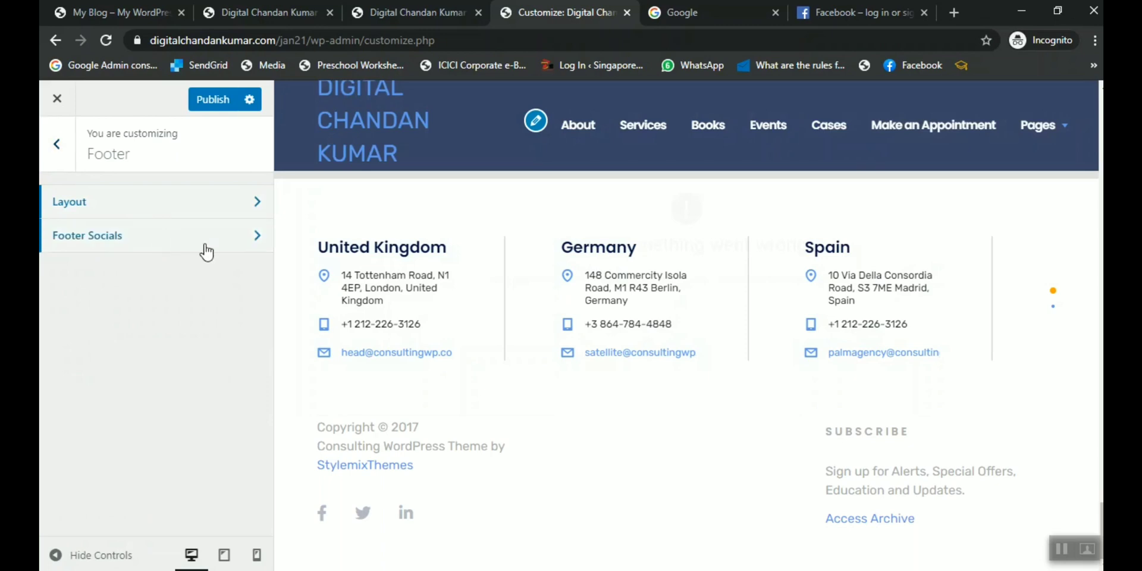
click(205, 243)
scroll(84, 220, down, 3)
scroll(85, 220, up, 3)
click(74, 160)
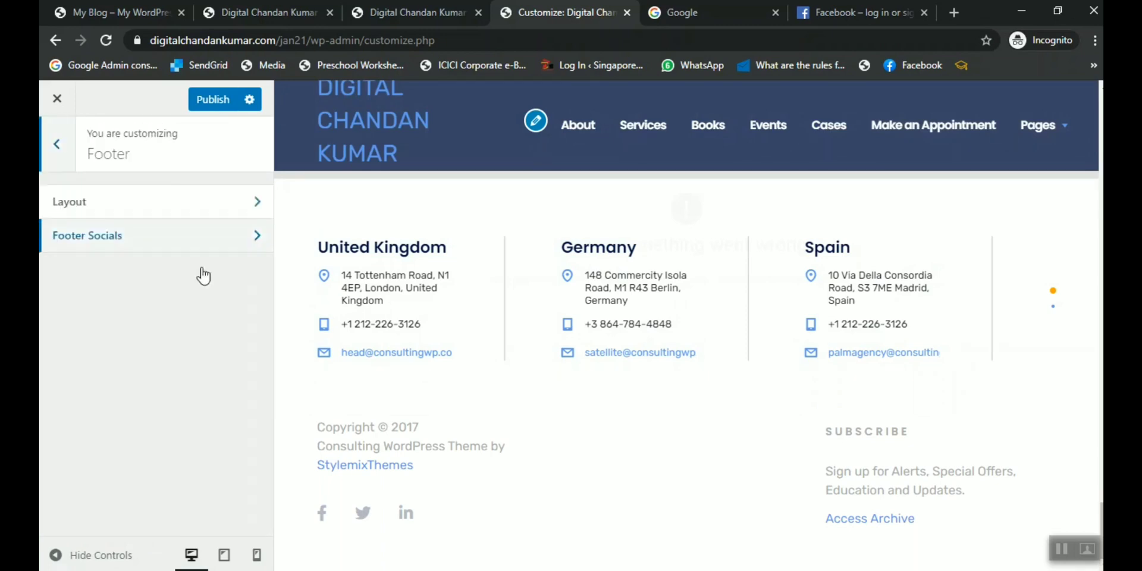
click(61, 169)
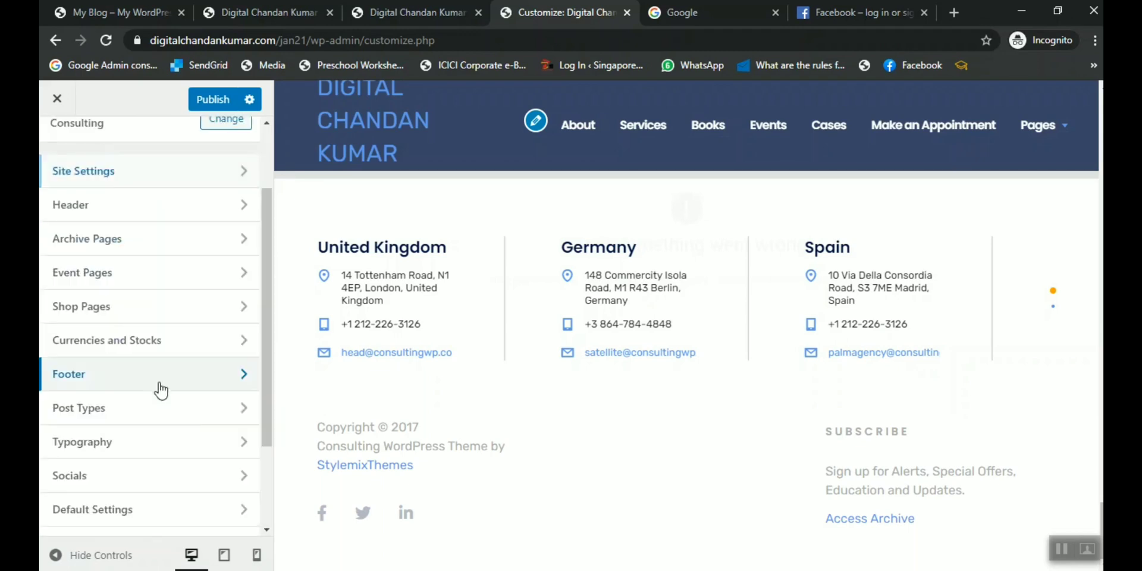
Open the Socials section and review the Facebook, Twitter and Instagram link fields without editing them
scroll(196, 383, down, 2)
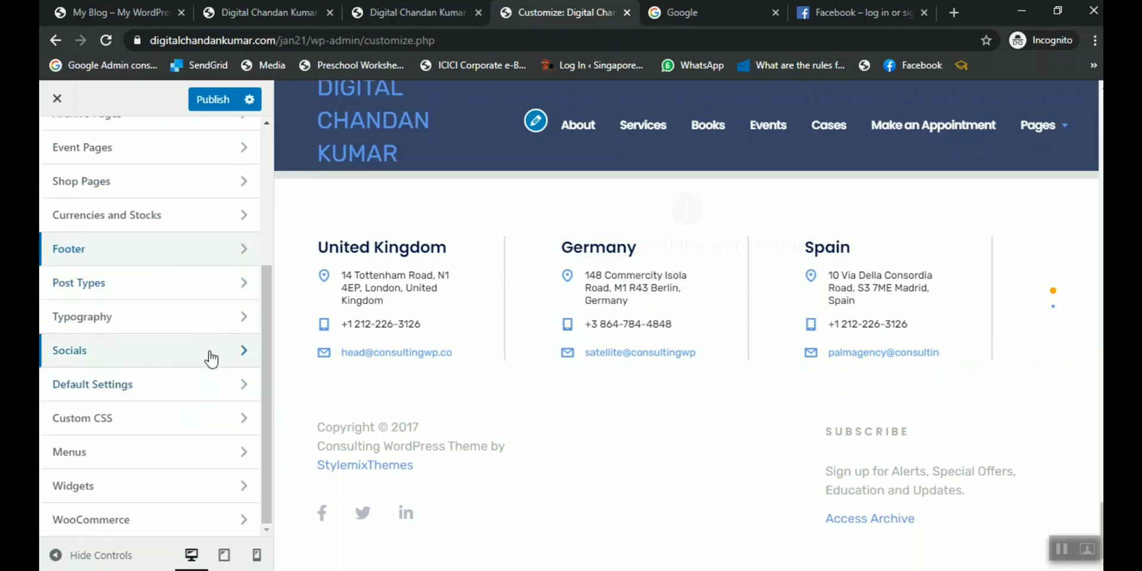
click(211, 351)
click(98, 227)
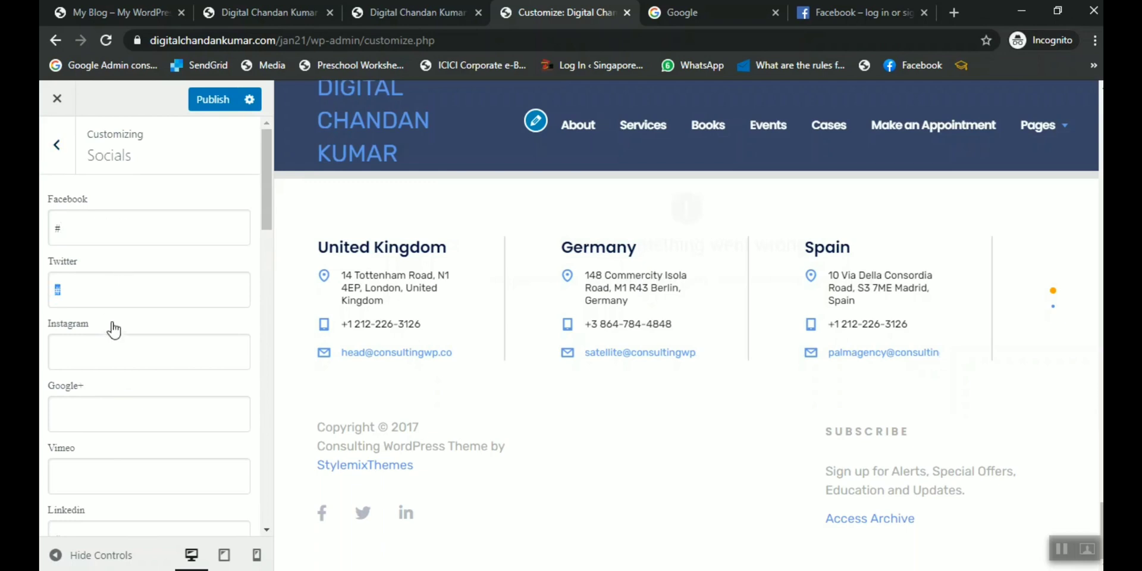
click(134, 354)
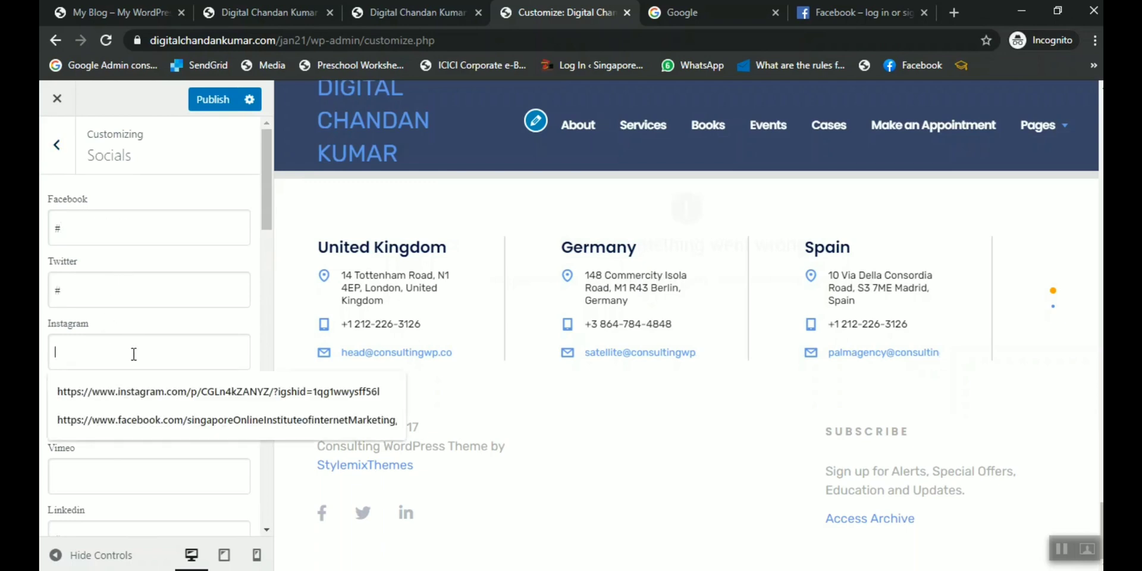
click(57, 136)
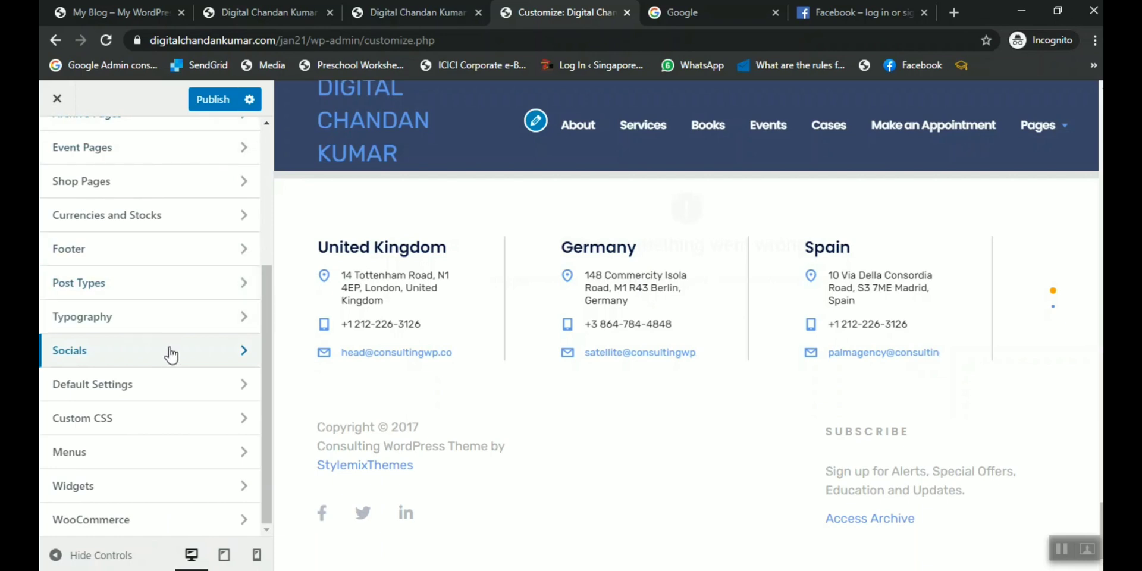
Examine the Page Setup options under Default Settings, from the title box and colors to the background and breadcrumb options
click(191, 387)
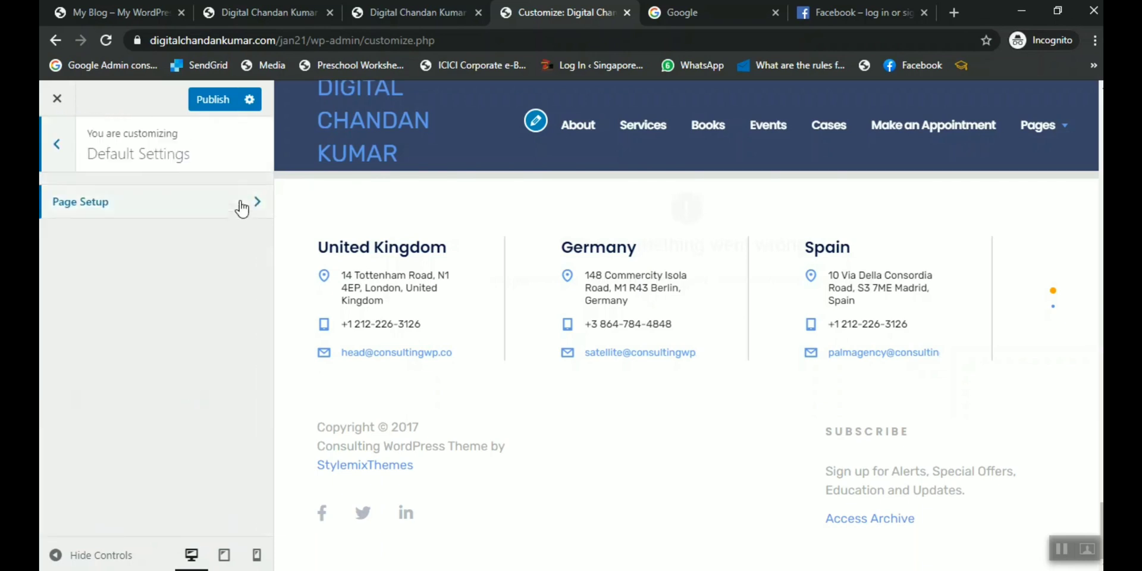
click(250, 199)
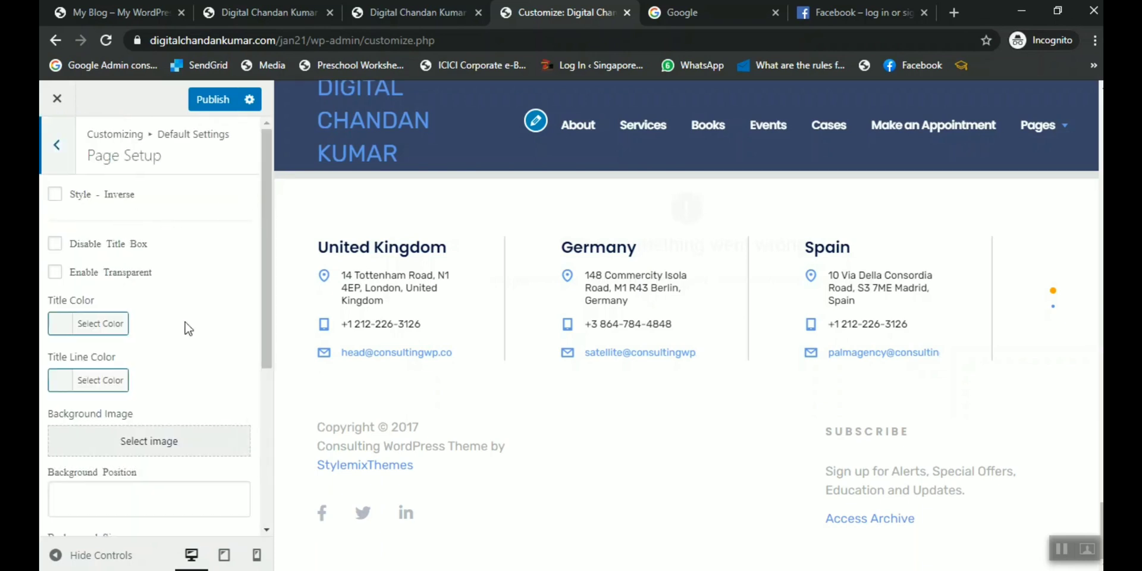
scroll(196, 321, down, 5)
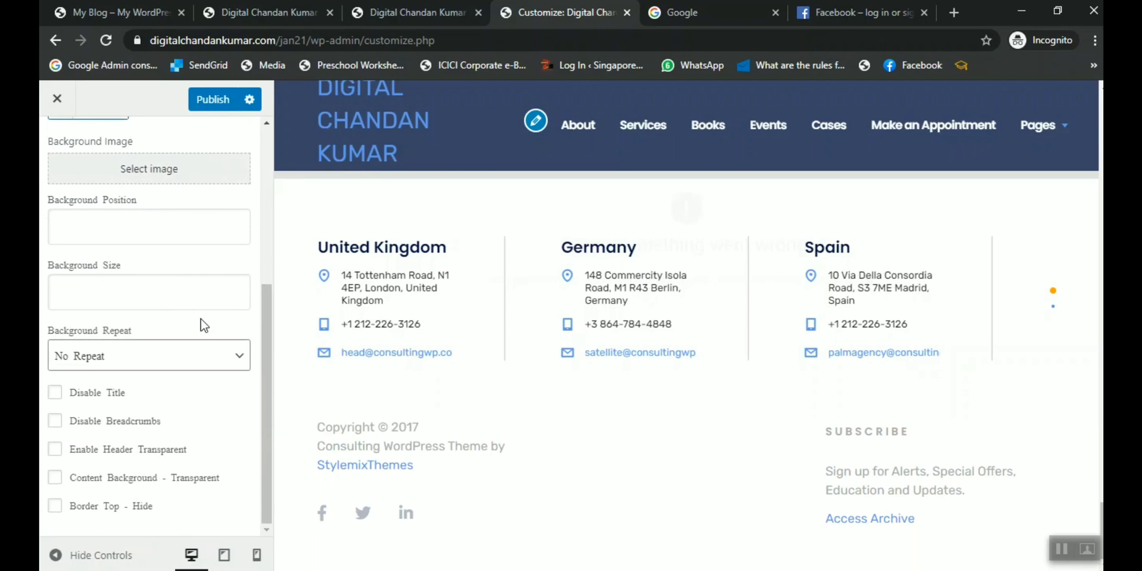
scroll(201, 319, up, 1)
scroll(201, 319, up, 5)
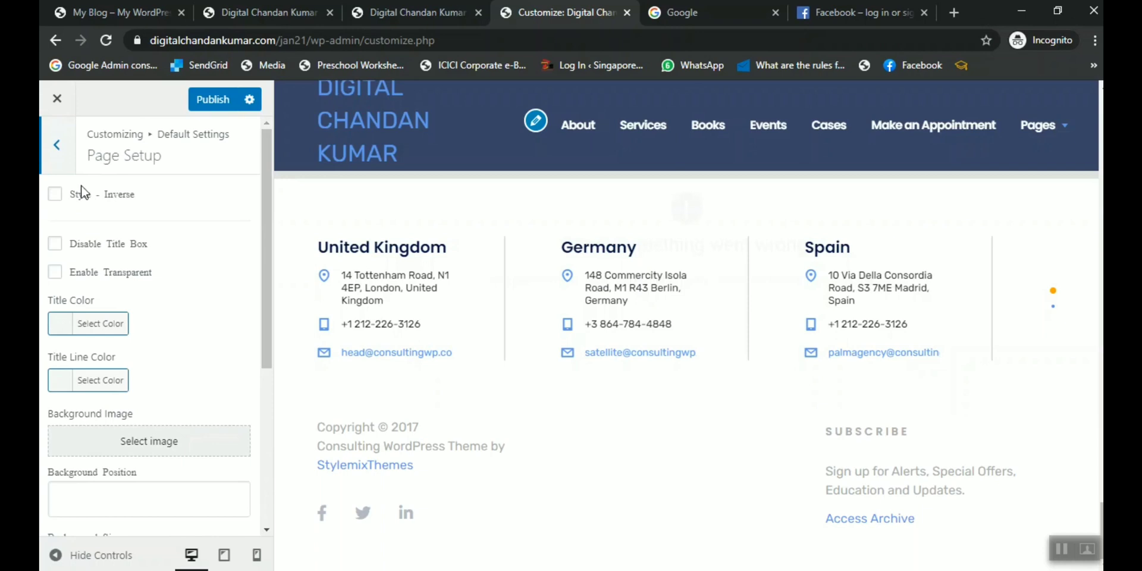
click(57, 149)
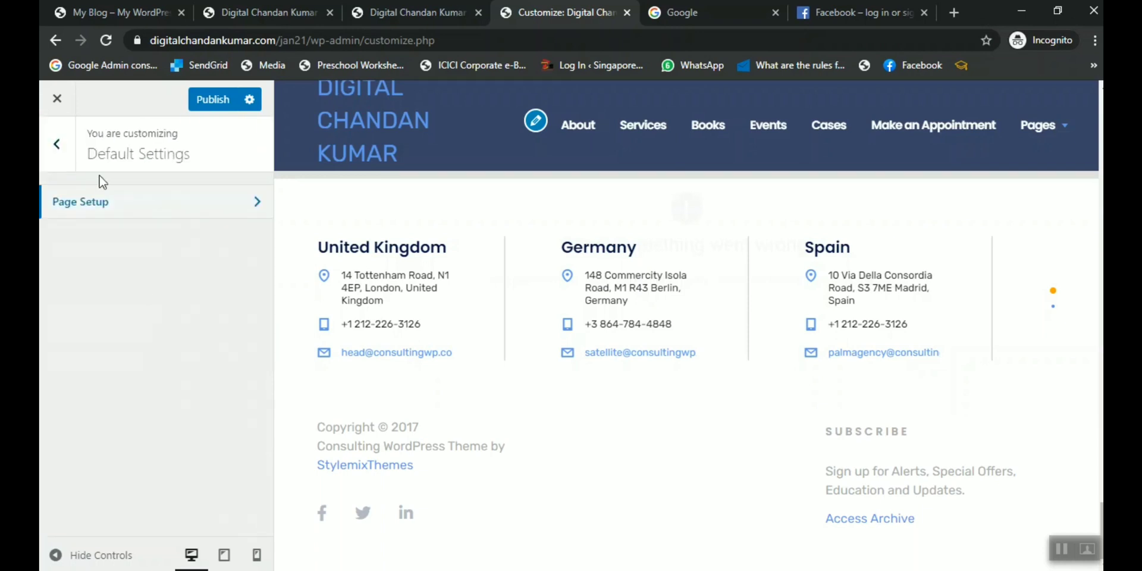
click(57, 145)
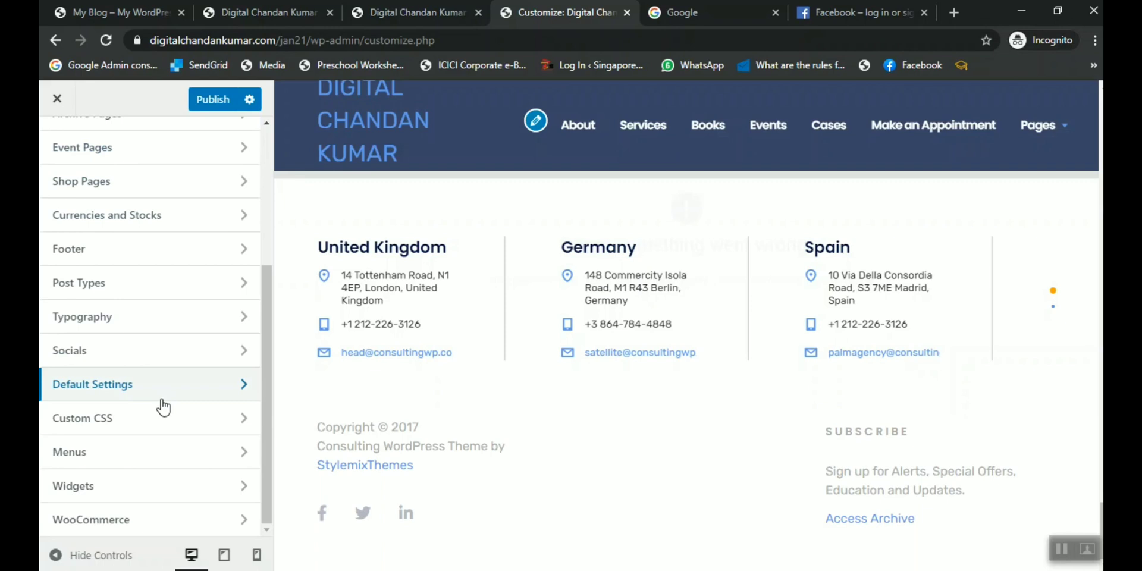
Open the first Text widget of the Footer 1 area and compare its copyright code with the copyright text in the preview
click(240, 501)
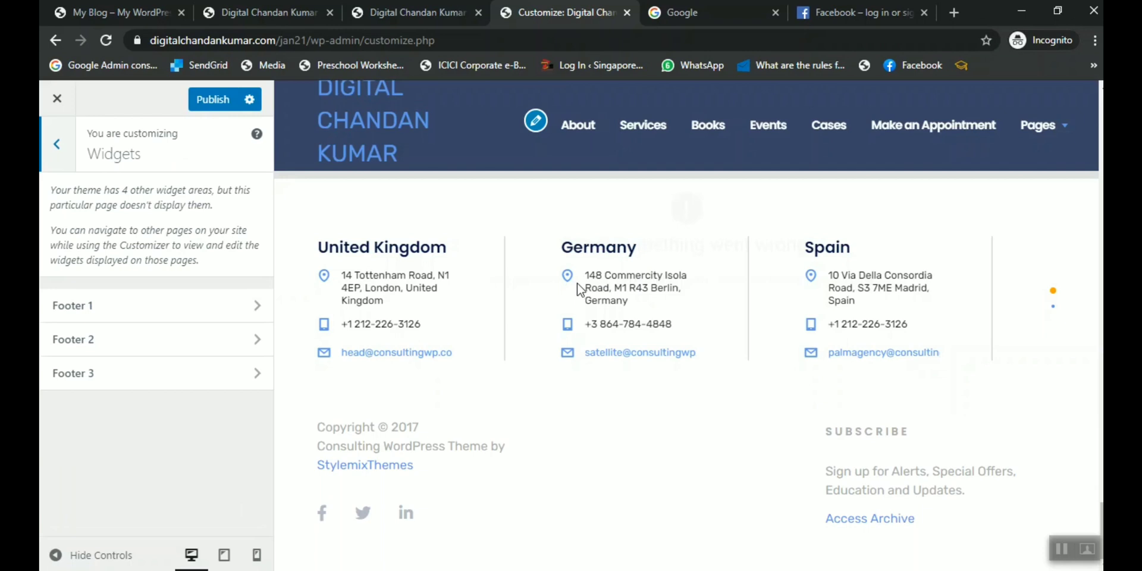
click(260, 306)
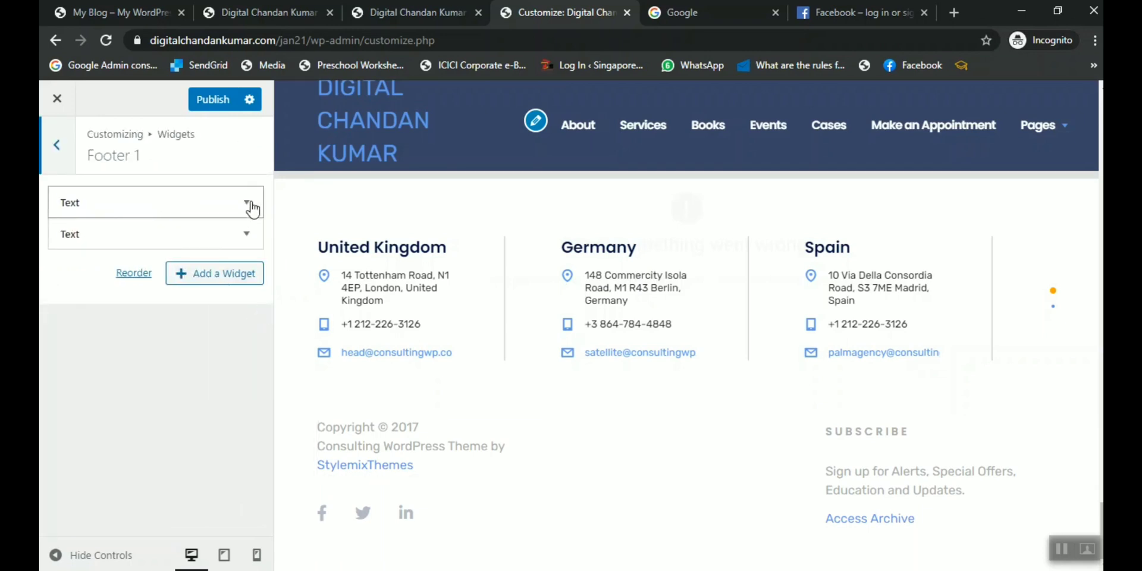
click(247, 202)
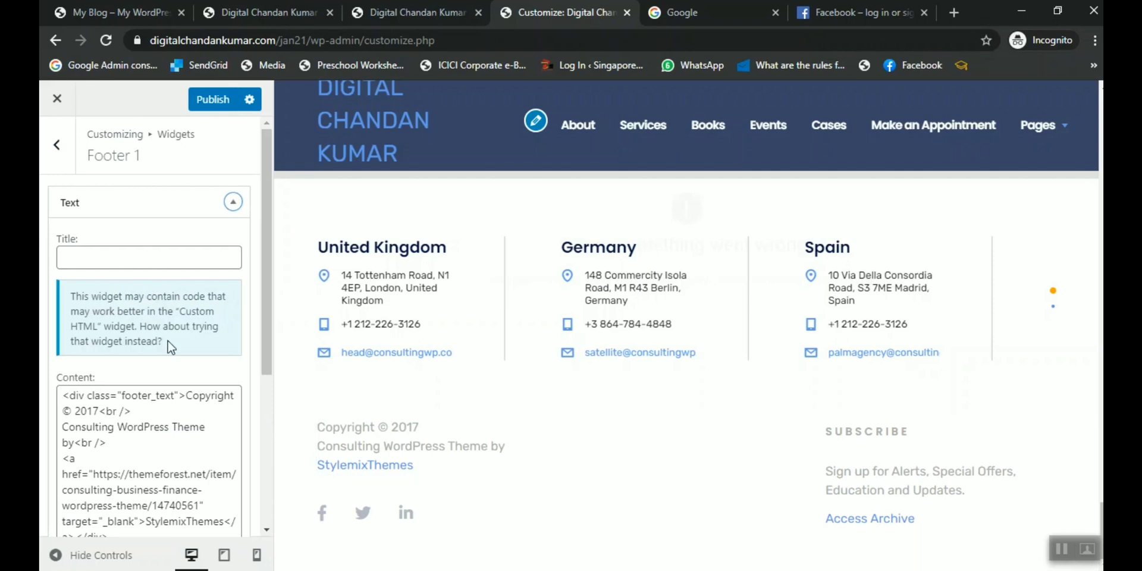
scroll(169, 343, down, 2)
scroll(169, 345, down, 1)
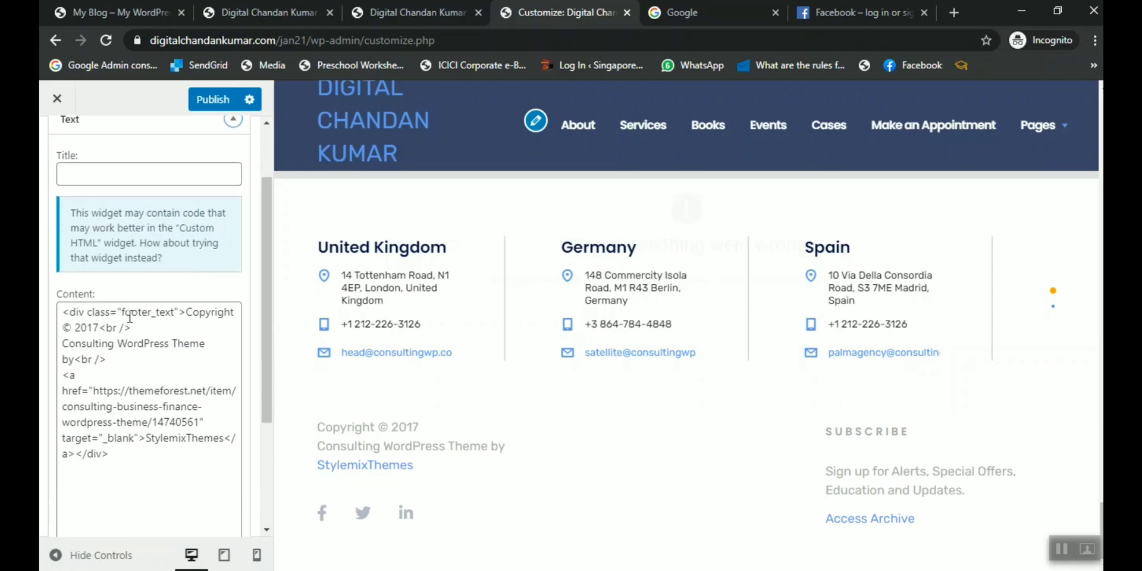
click(199, 315)
drag(114, 343, 153, 343)
drag(133, 391, 188, 437)
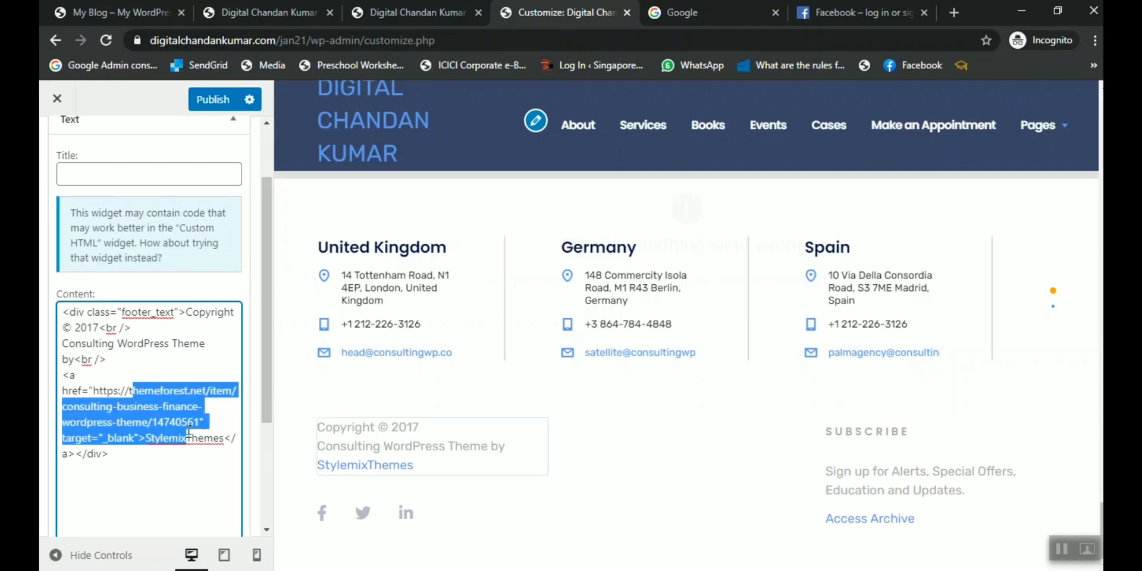
click(327, 427)
drag(326, 427, 436, 467)
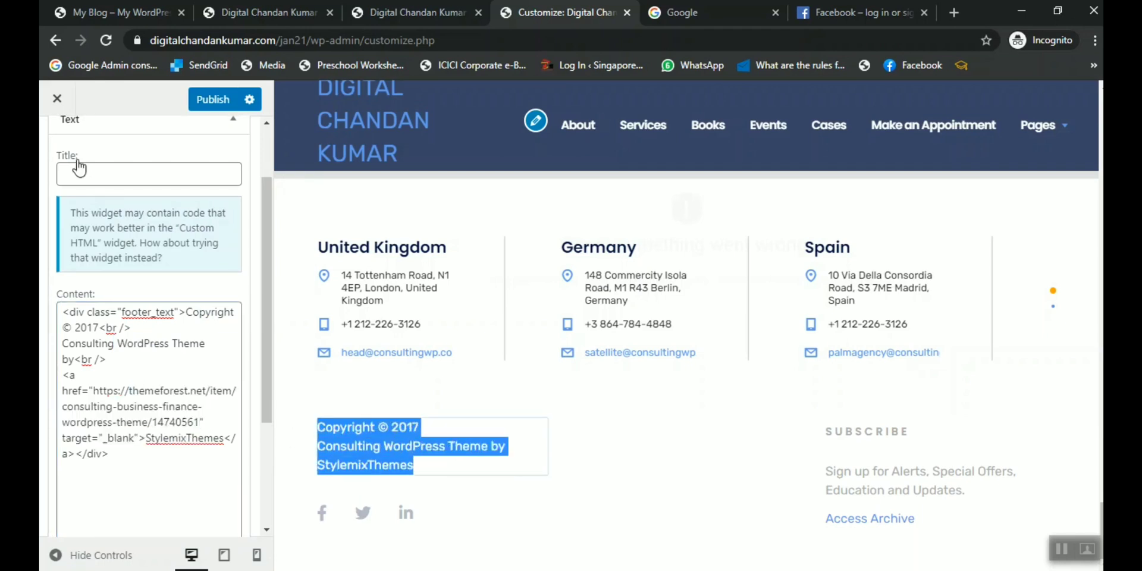
scroll(77, 155, up, 2)
click(57, 144)
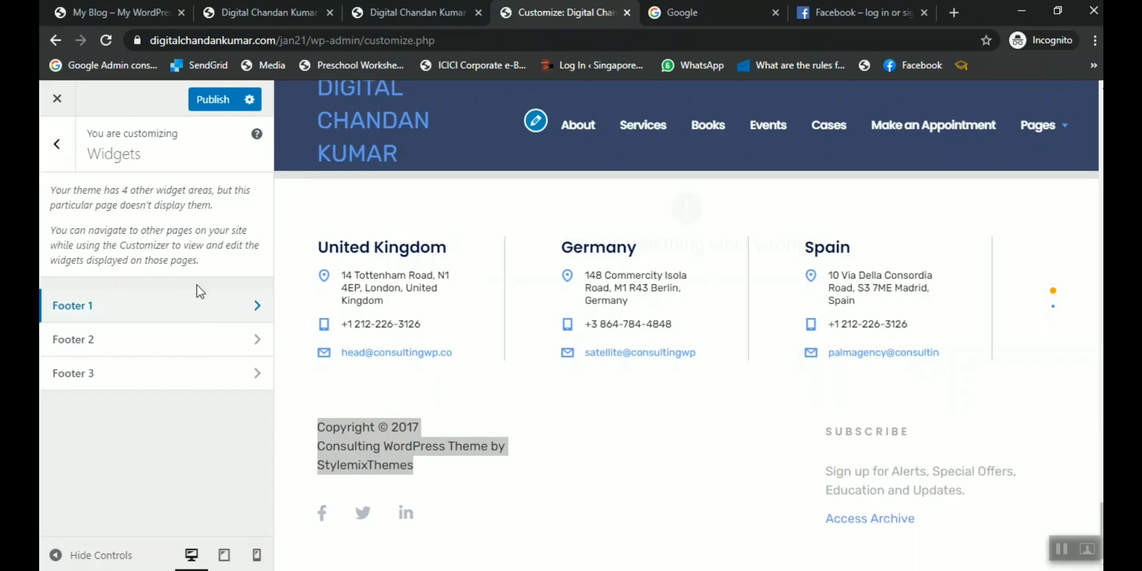
Open the Additional Pages navigation menu widget in Footer 2 and review its selectable menus without choosing one
click(251, 342)
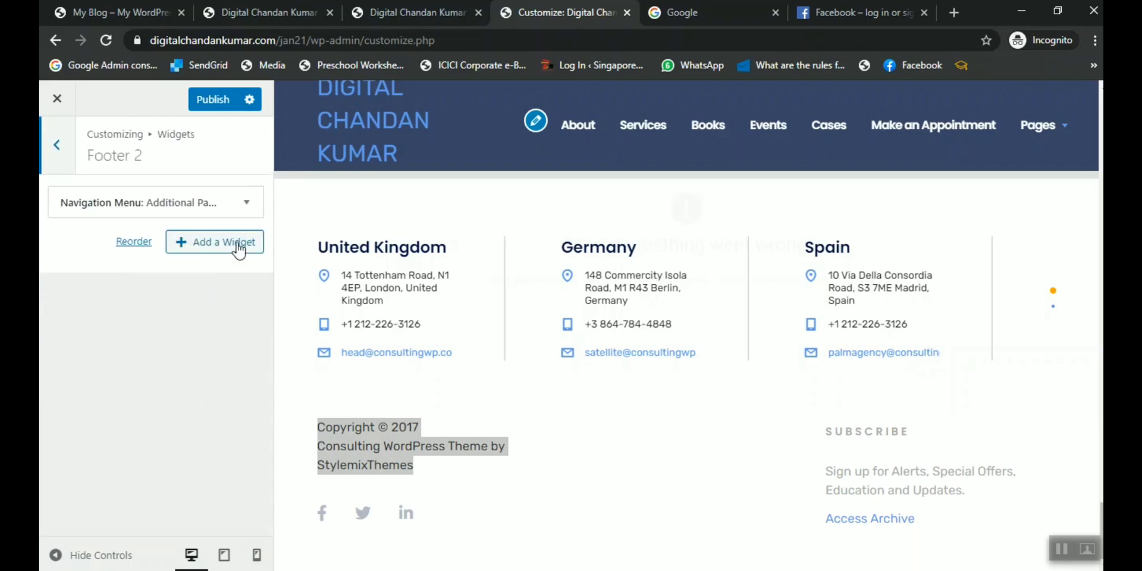
click(246, 203)
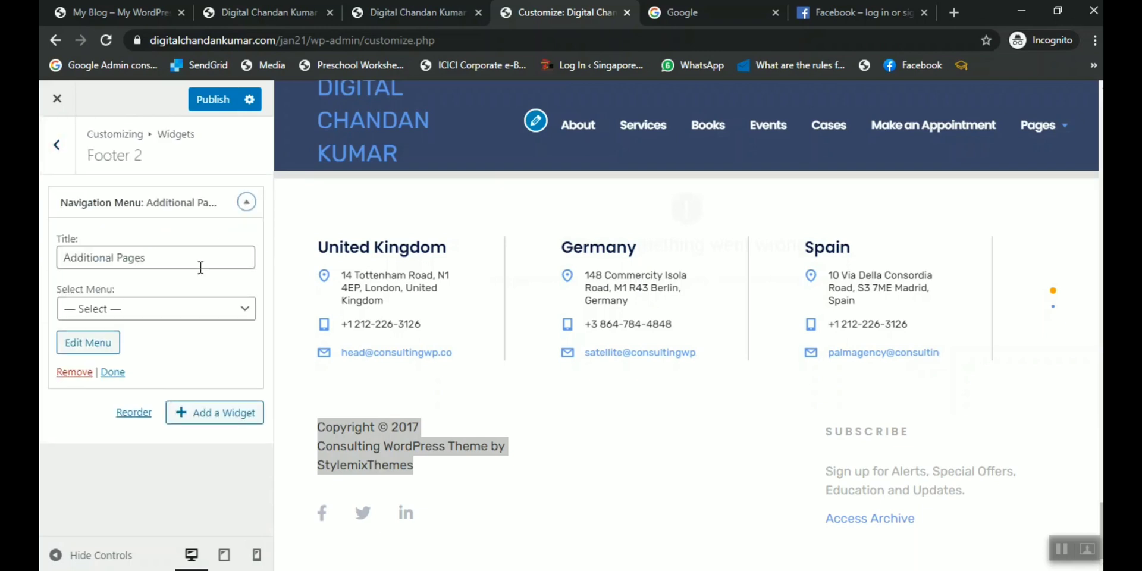
click(211, 312)
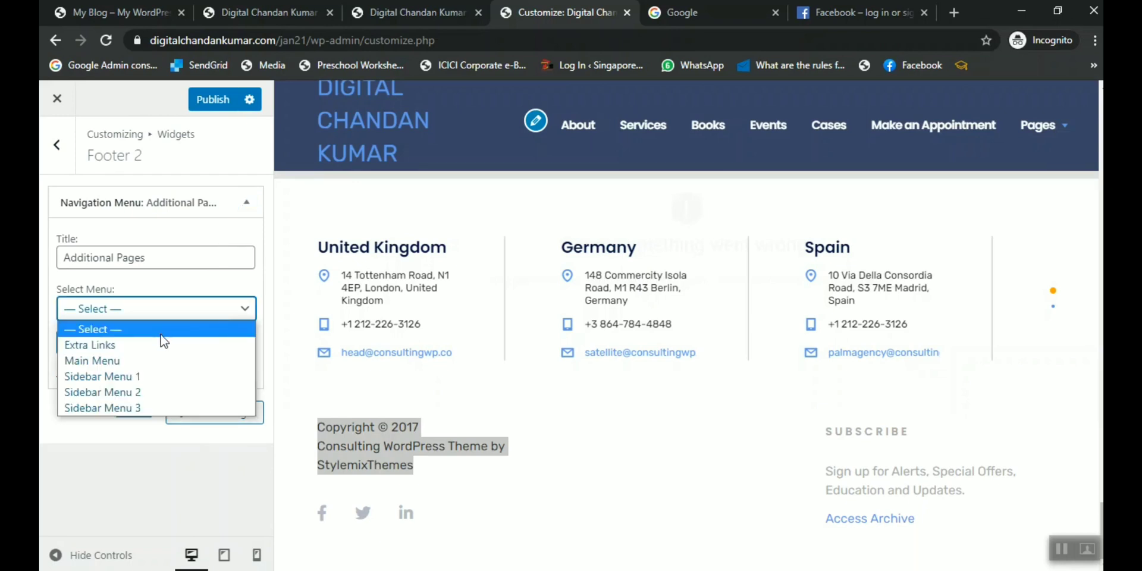
click(144, 484)
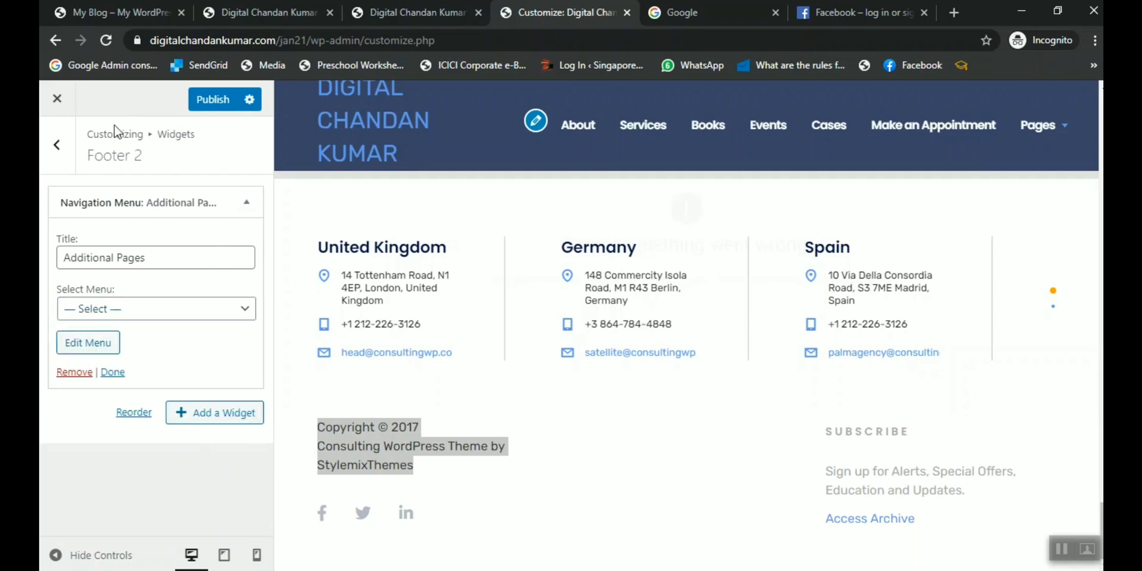
click(57, 144)
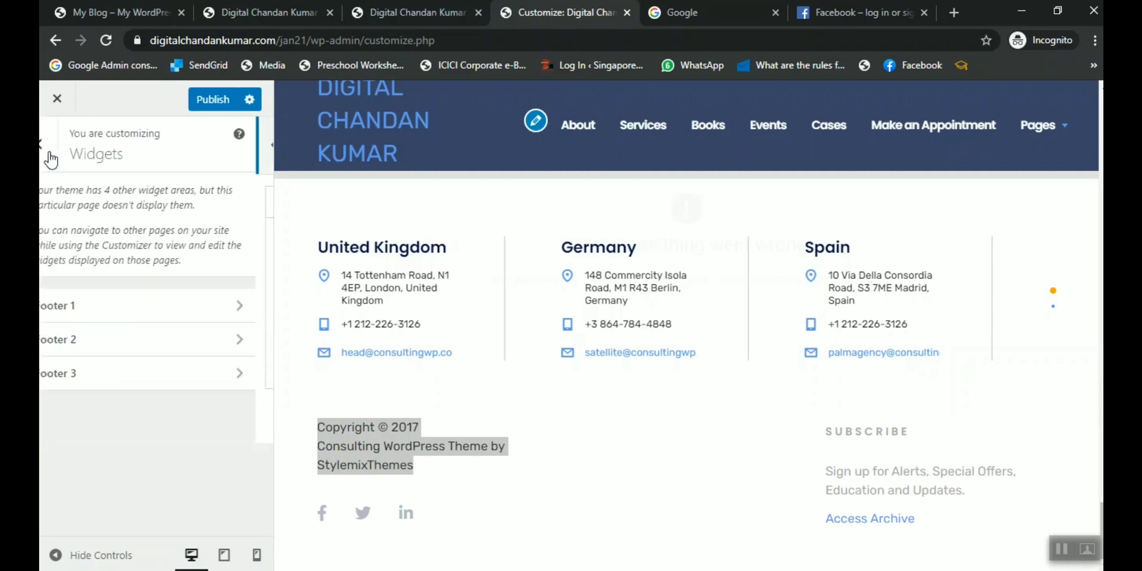
Inspect the social links code in Footer 1's second Text widget, test the LinkedIn icon in the preview and return to the main settings list
click(248, 306)
click(249, 237)
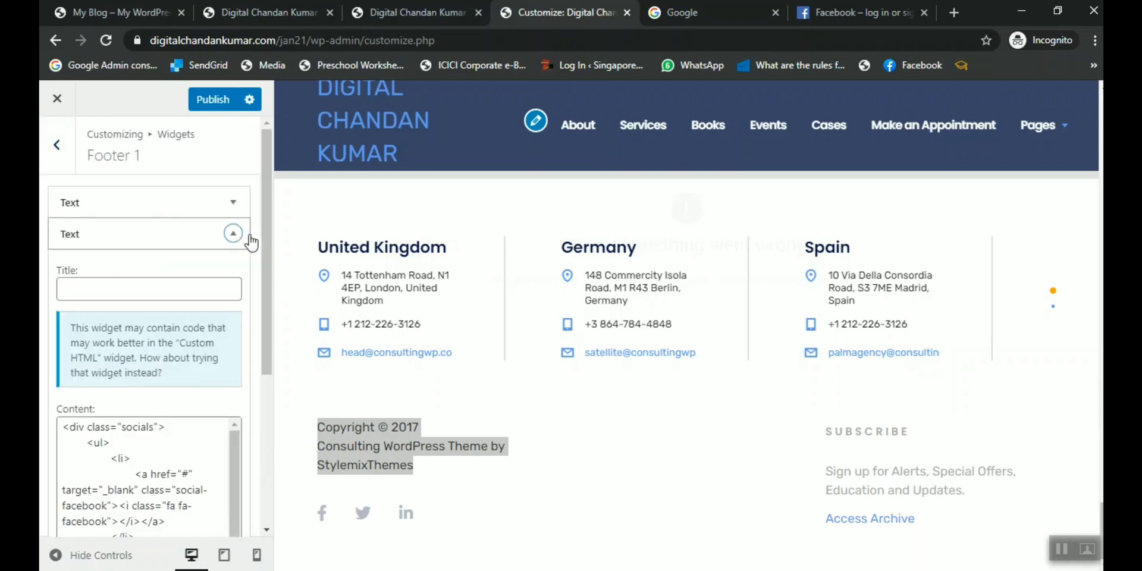
scroll(198, 352, down, 3)
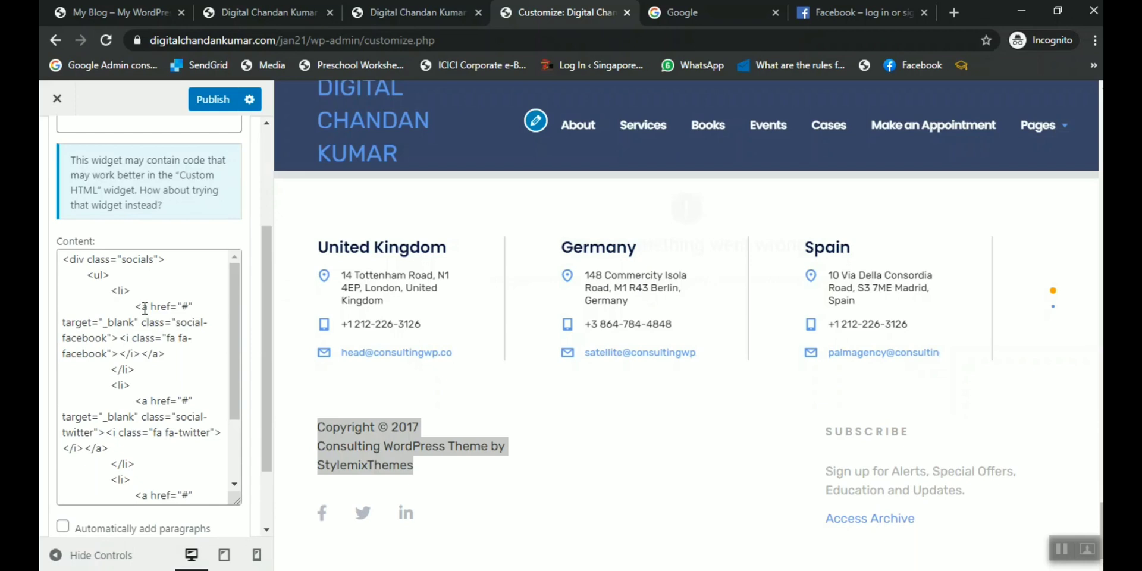
drag(141, 306, 168, 400)
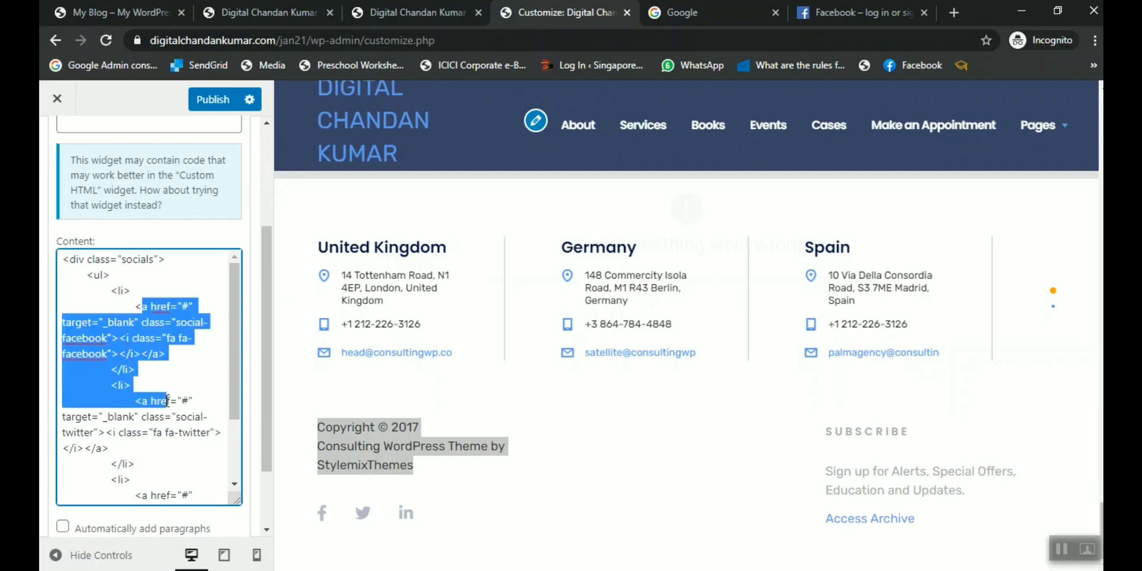
click(301, 510)
click(408, 519)
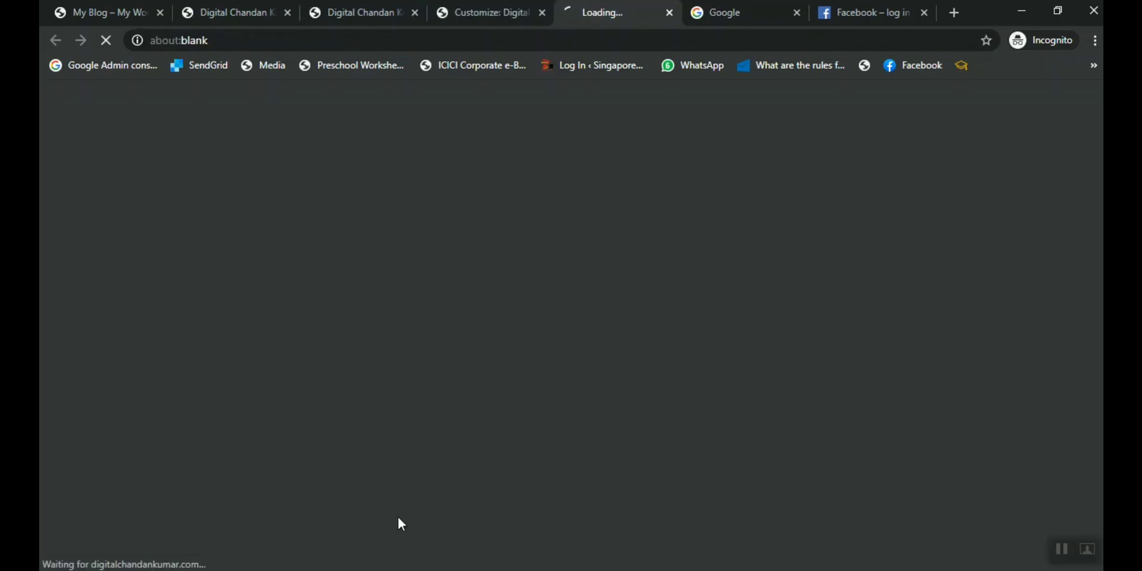
click(668, 13)
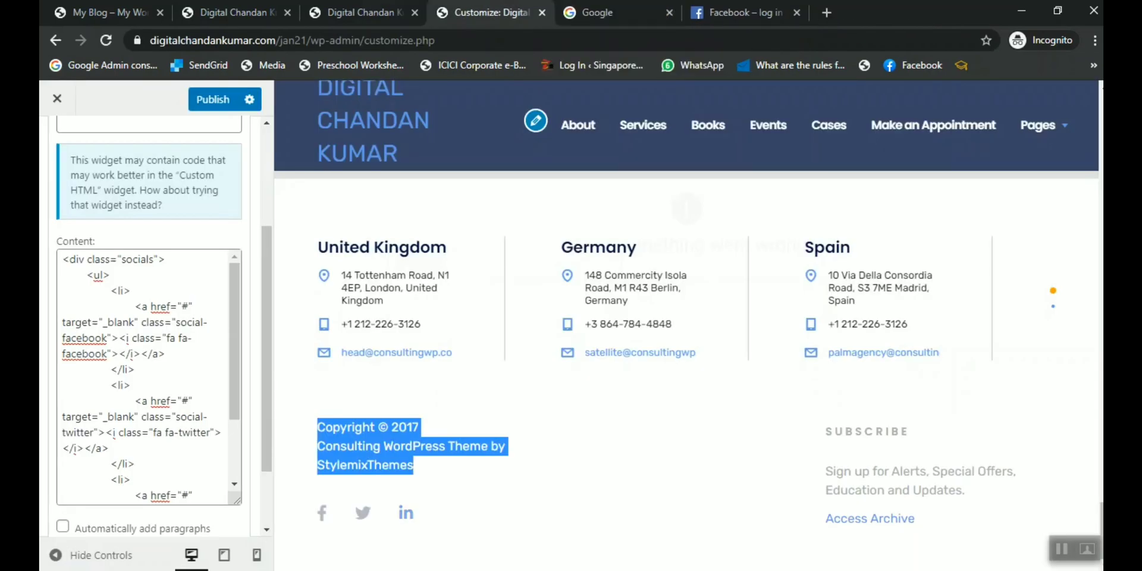
scroll(93, 181, up, 3)
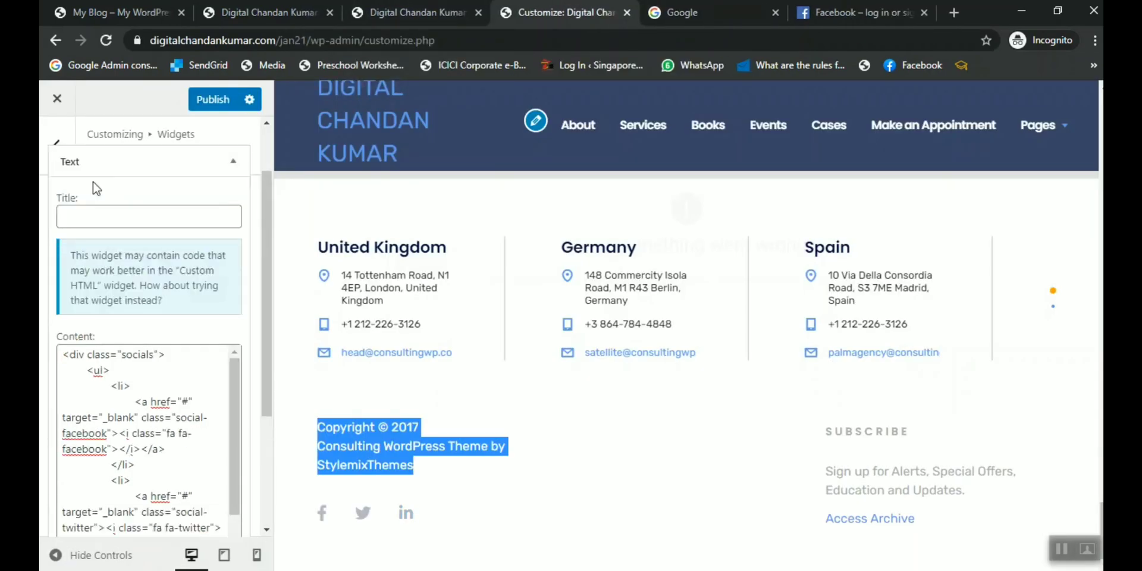
click(58, 161)
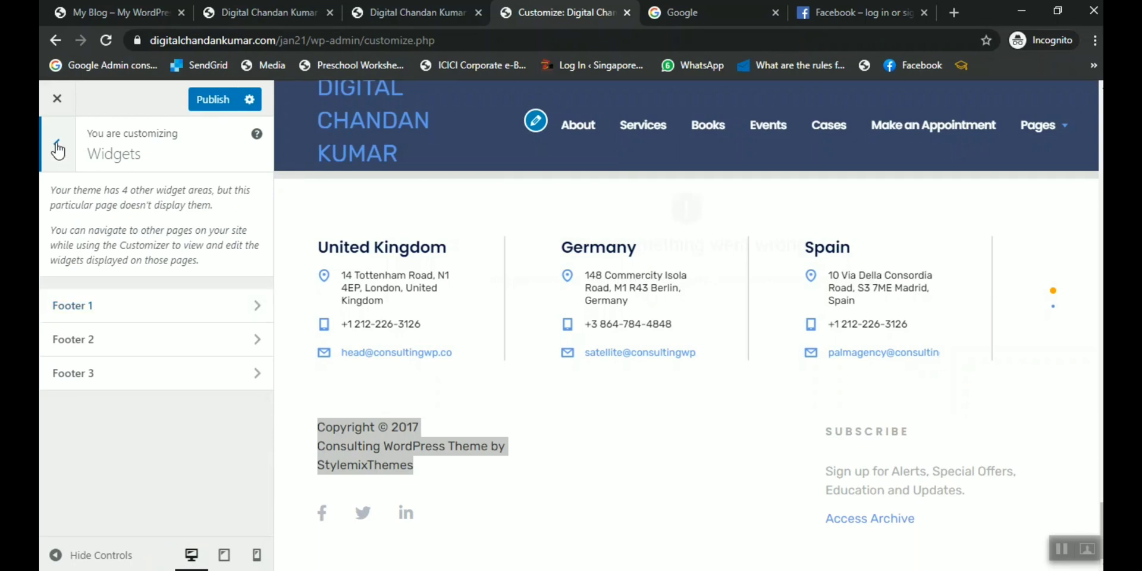
click(58, 149)
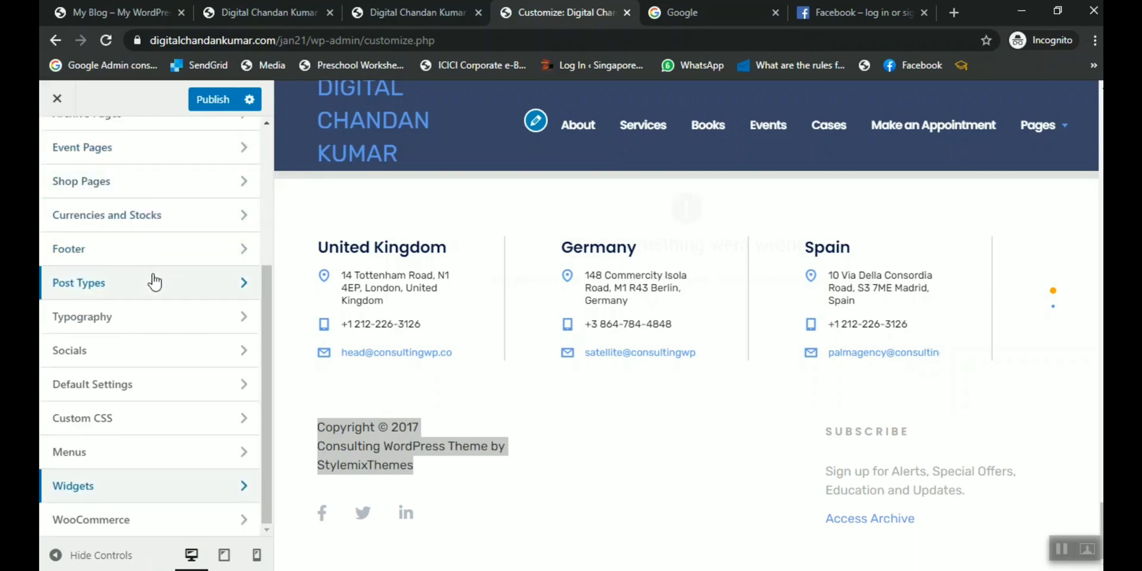
scroll(154, 280, up, 2)
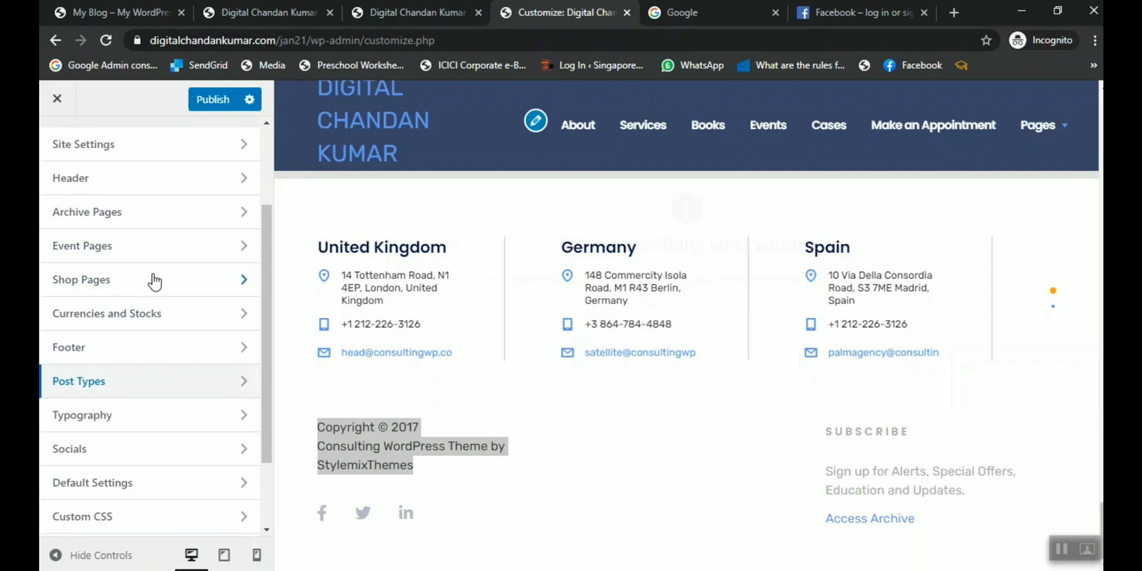
click(1061, 553)
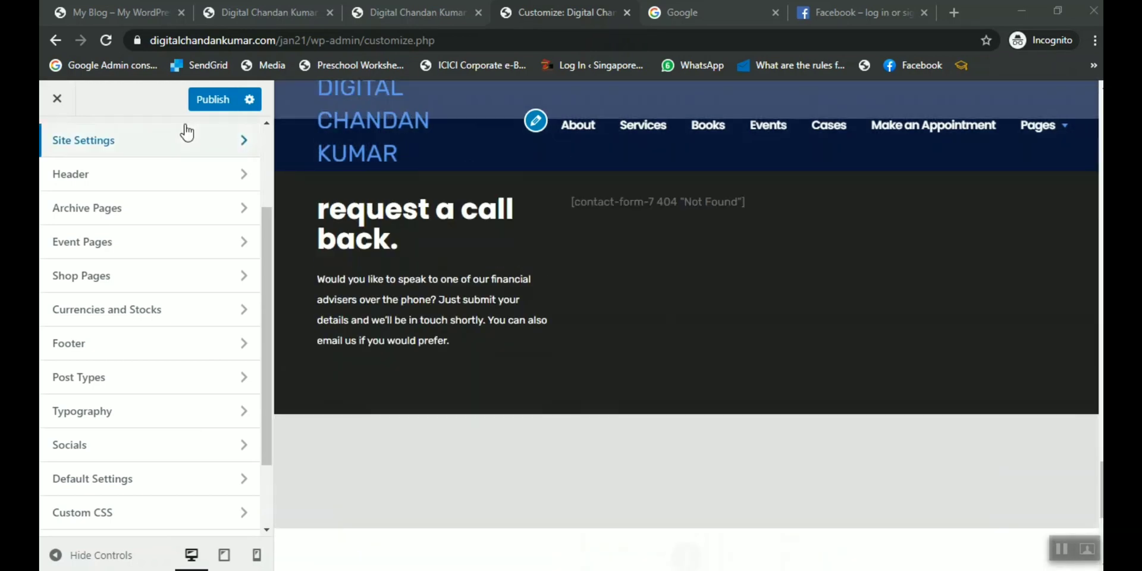
Close the theme customizer and leave the page, discarding the unpublished changes
scroll(98, 272, up, 3)
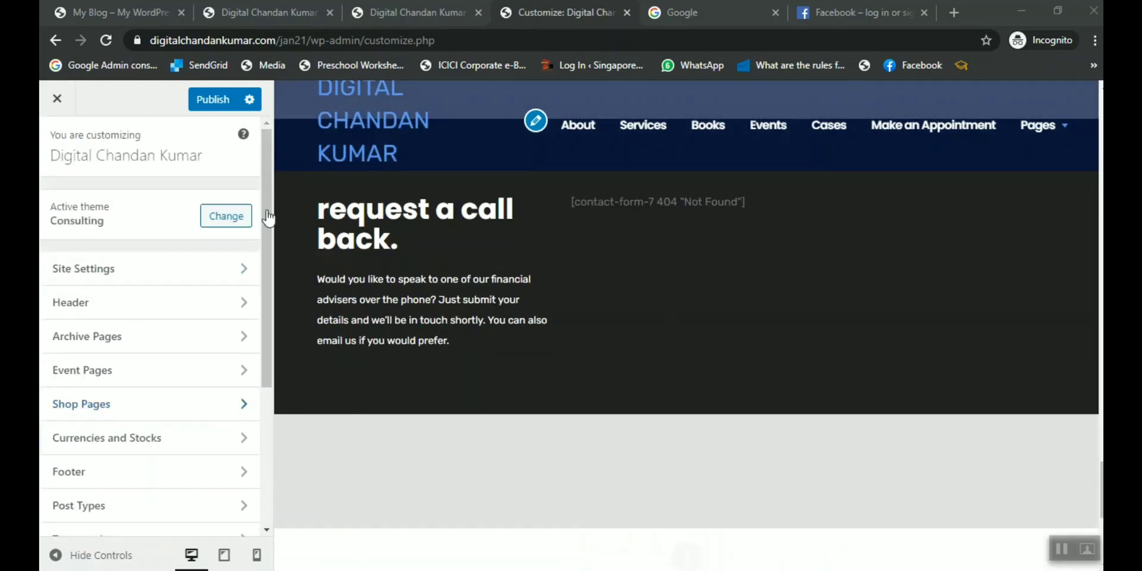
click(57, 106)
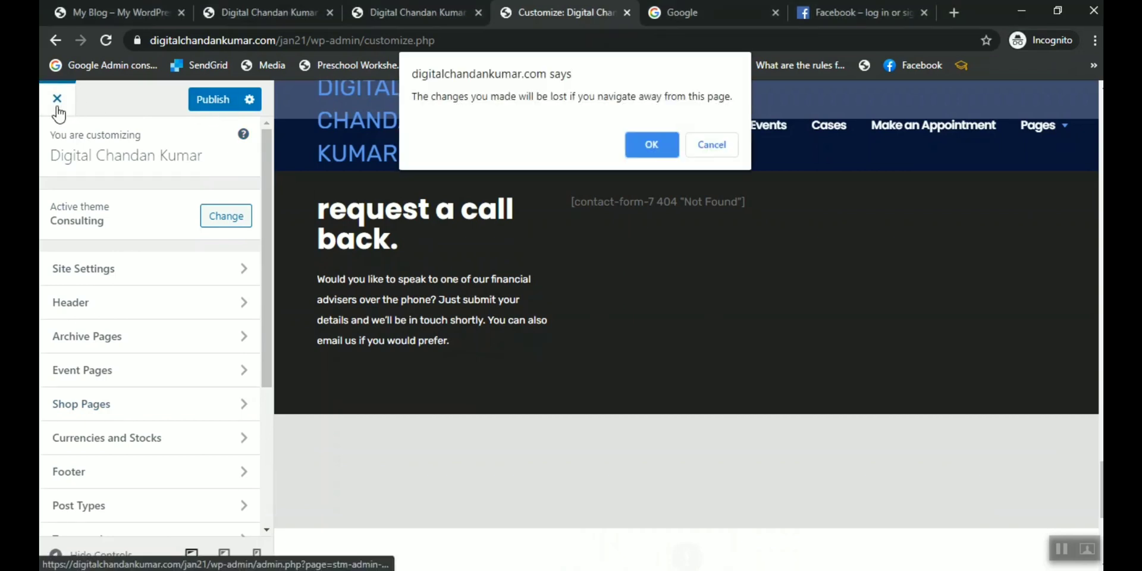
click(648, 153)
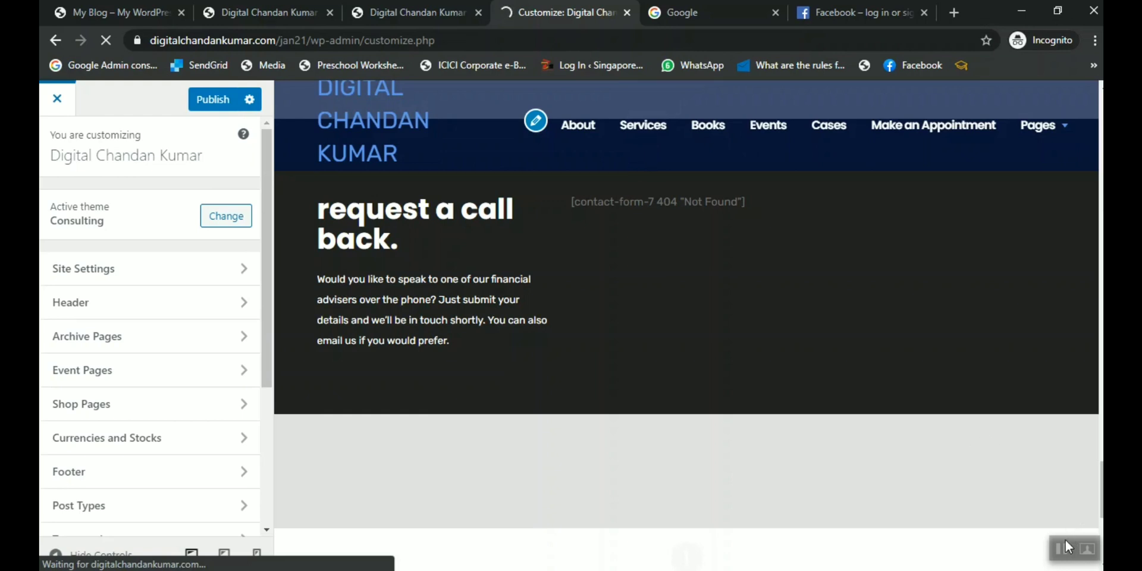
Review the WordPress environment, server environment and active plugins sections of the Consulting theme's System Status page
scroll(637, 337, down, 5)
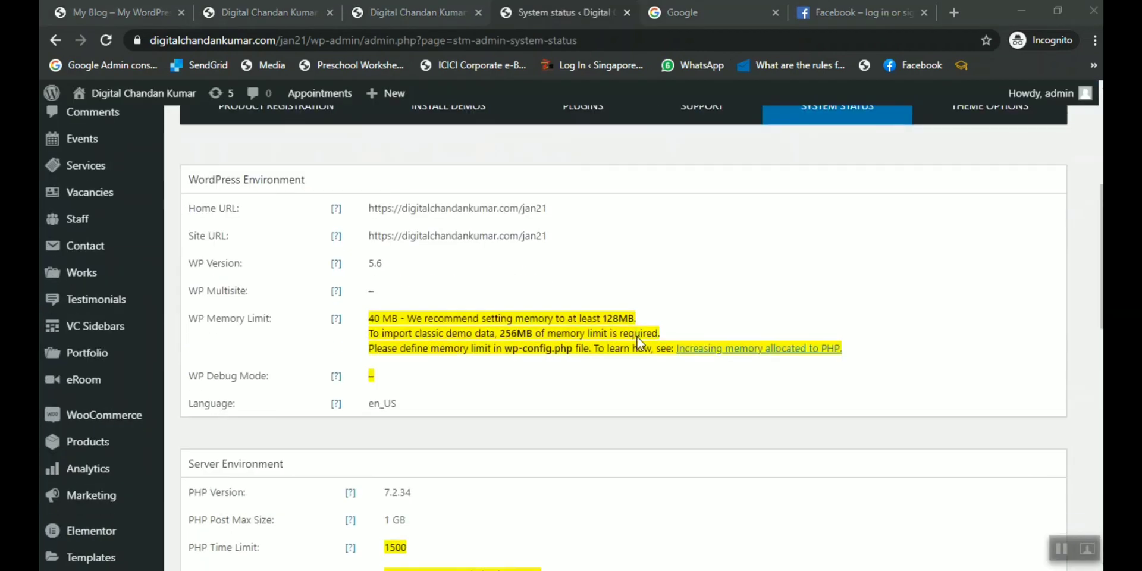
scroll(637, 337, down, 9)
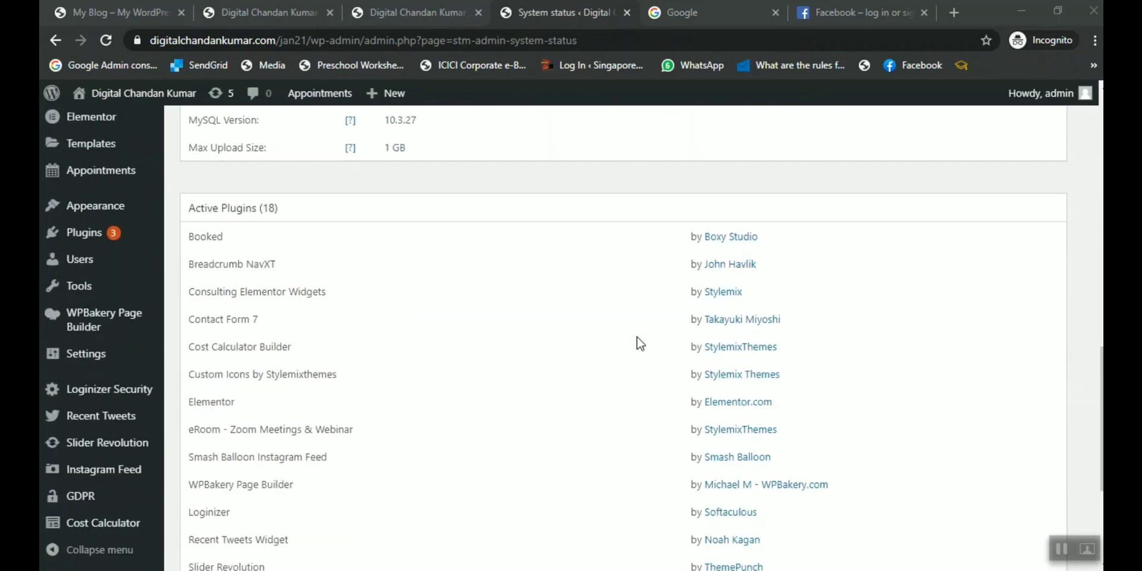
scroll(637, 336, up, 3)
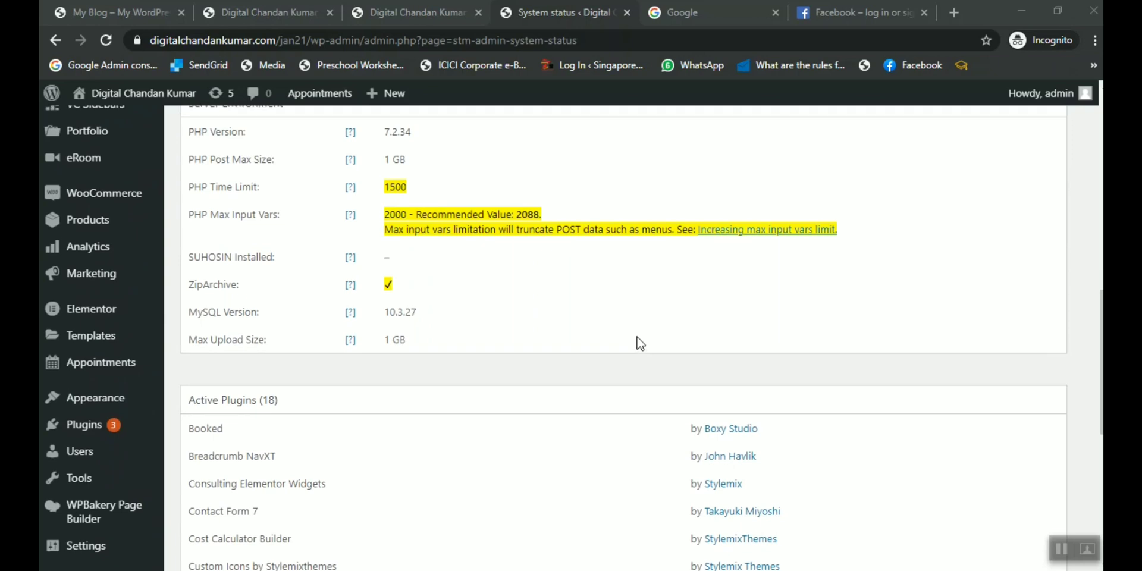
scroll(637, 336, up, 10)
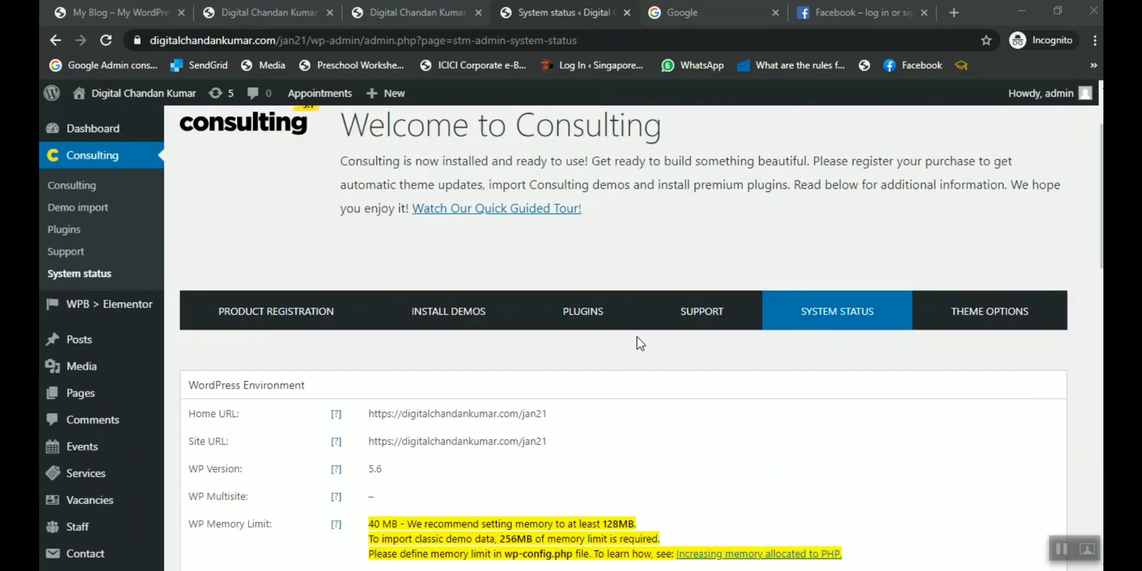